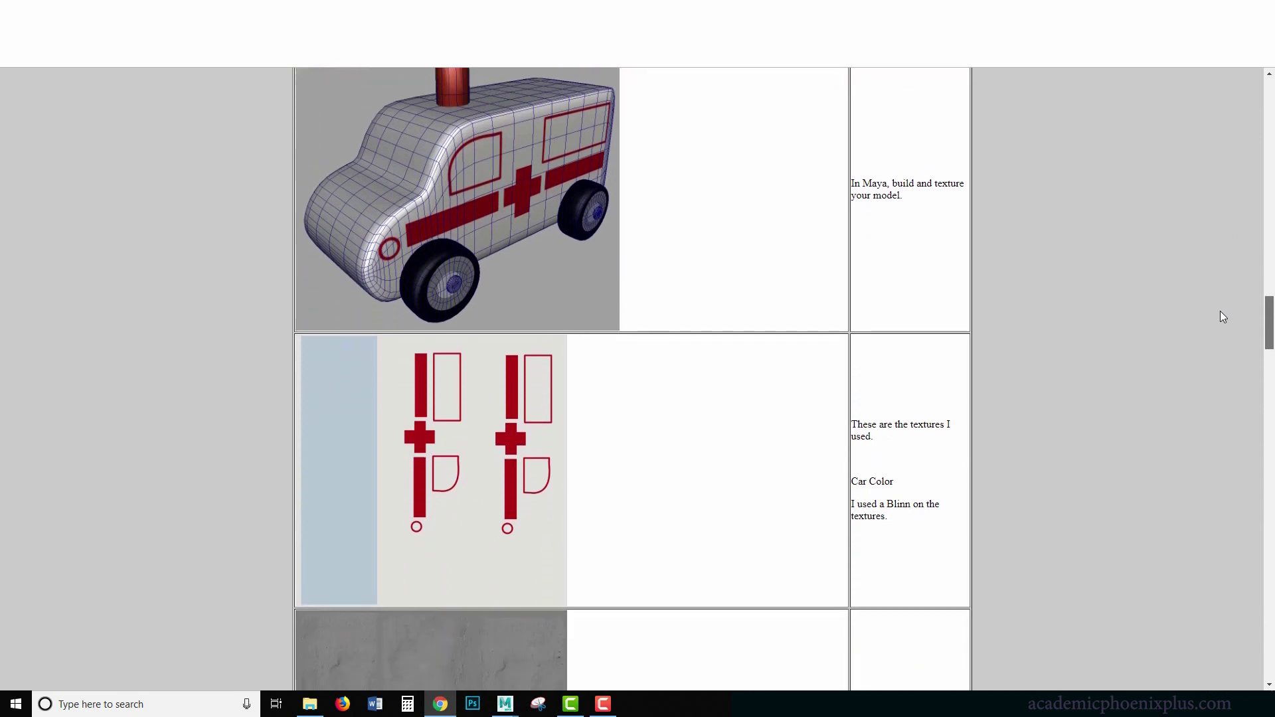
Review the toy car's texture maps on the web page, covering car, pin, siren and tire color and bump maps.
scroll(1211, 338, "down", 5)
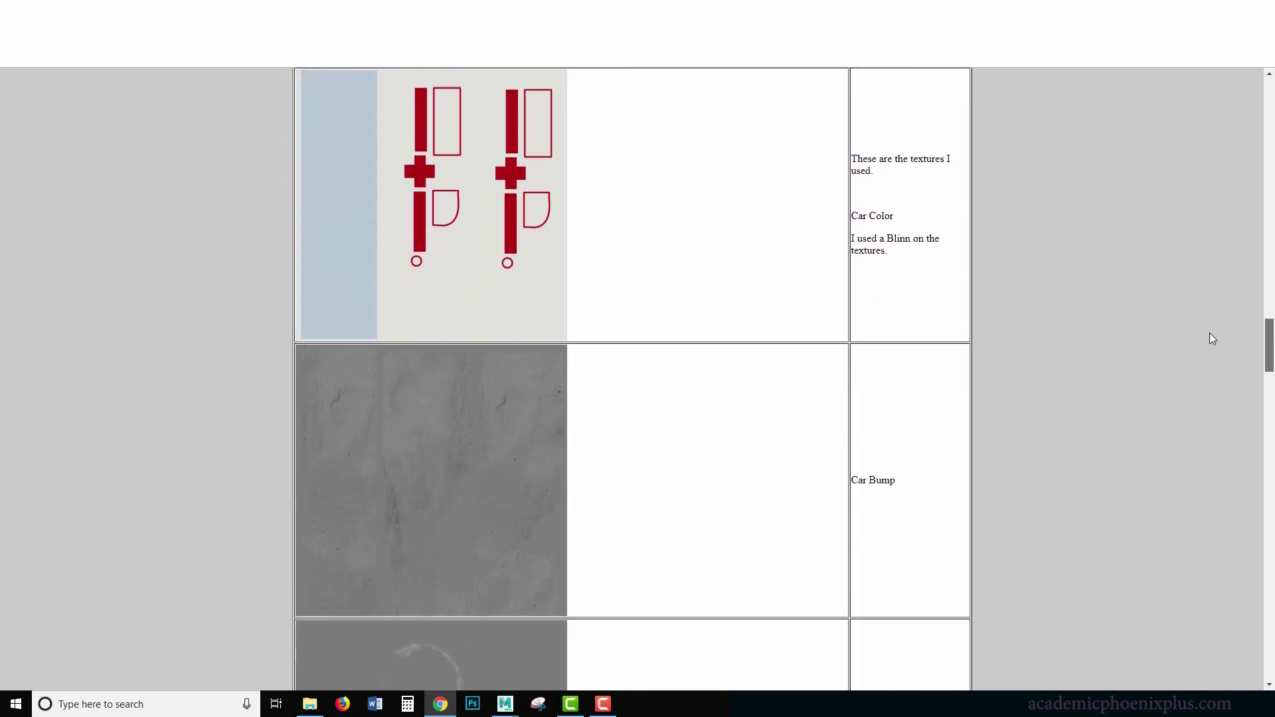
scroll(1203, 362, "down", 3)
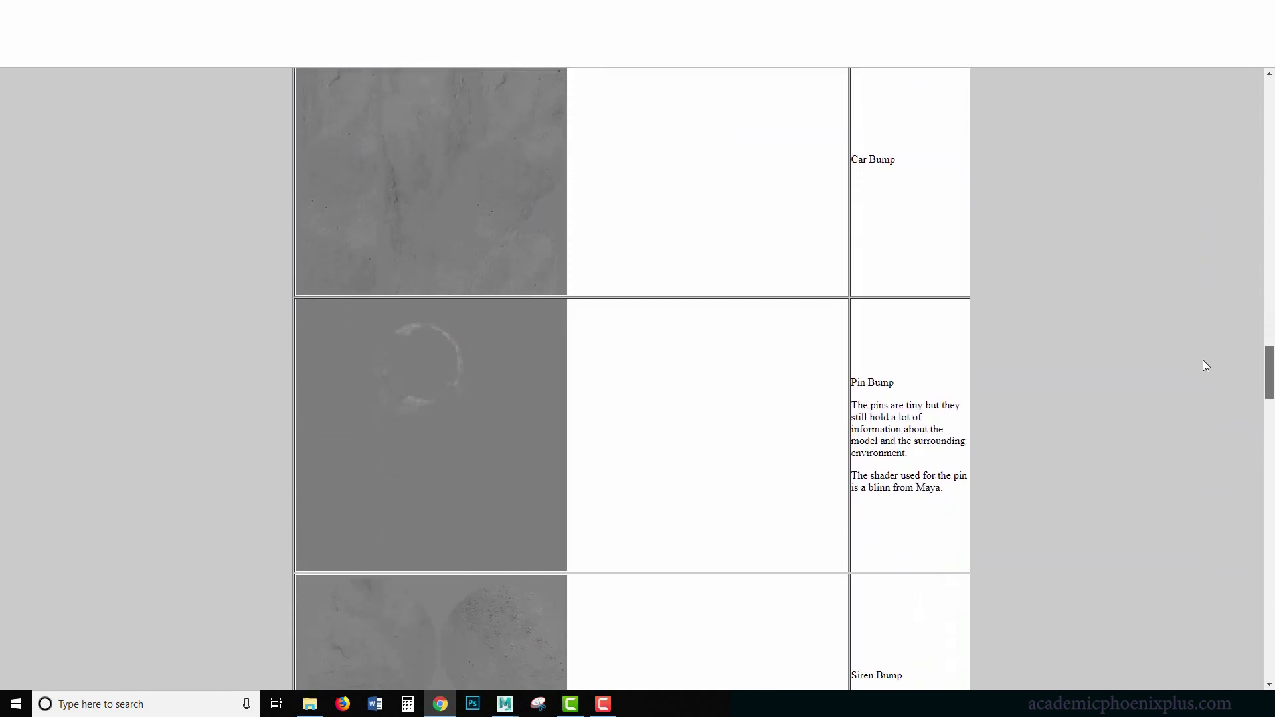
scroll(1198, 359, "up", 6)
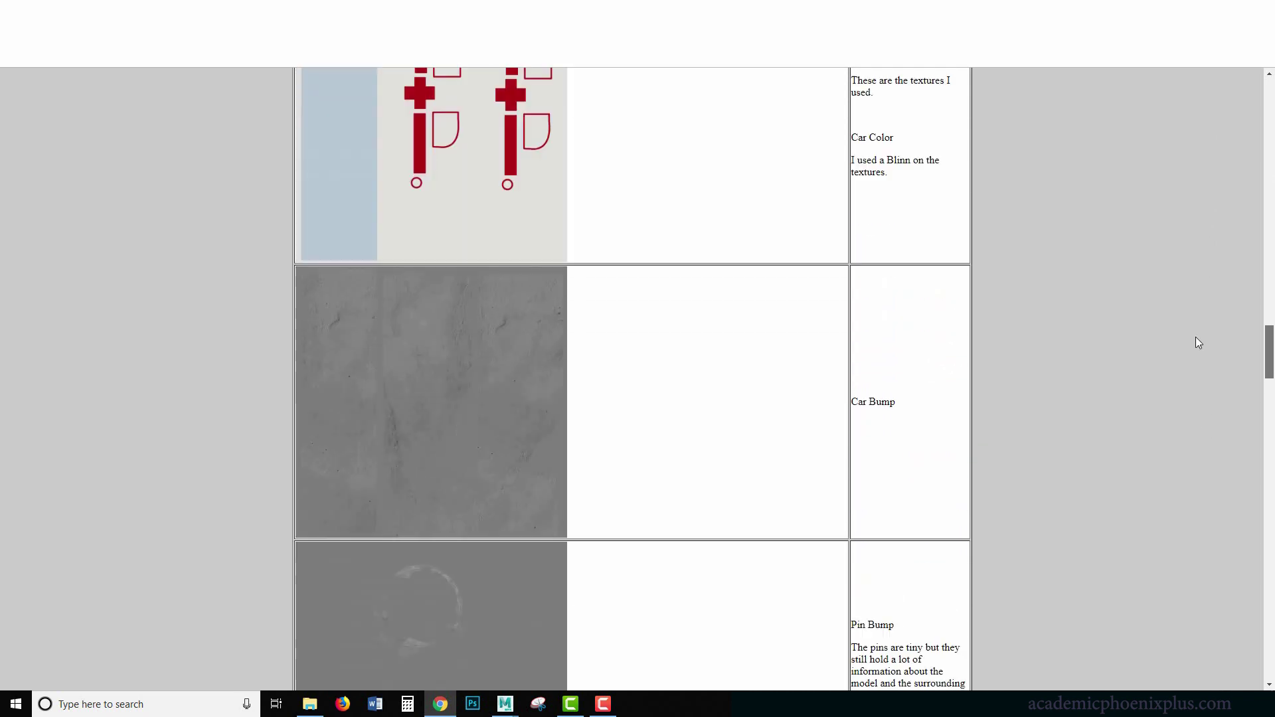
scroll(1189, 359, "down", 9)
scroll(1176, 398, "up", 15)
scroll(1173, 405, "down", 15)
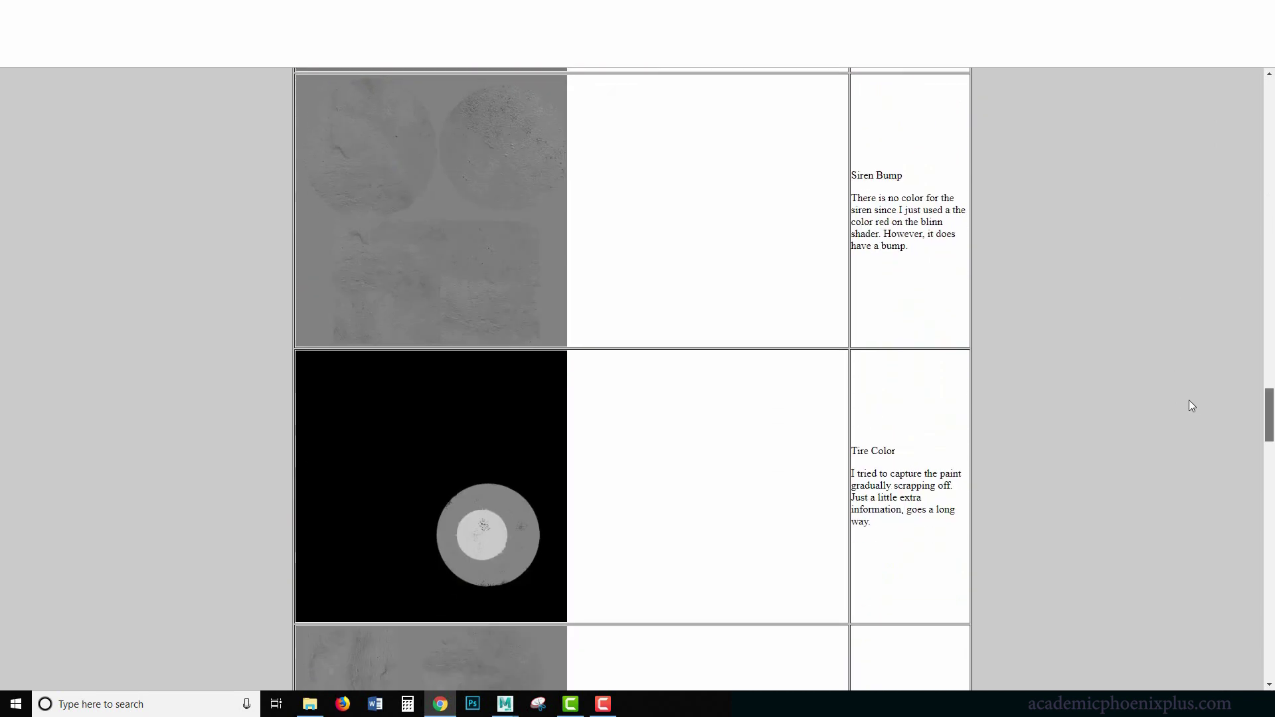
scroll(1189, 401, "up", 1)
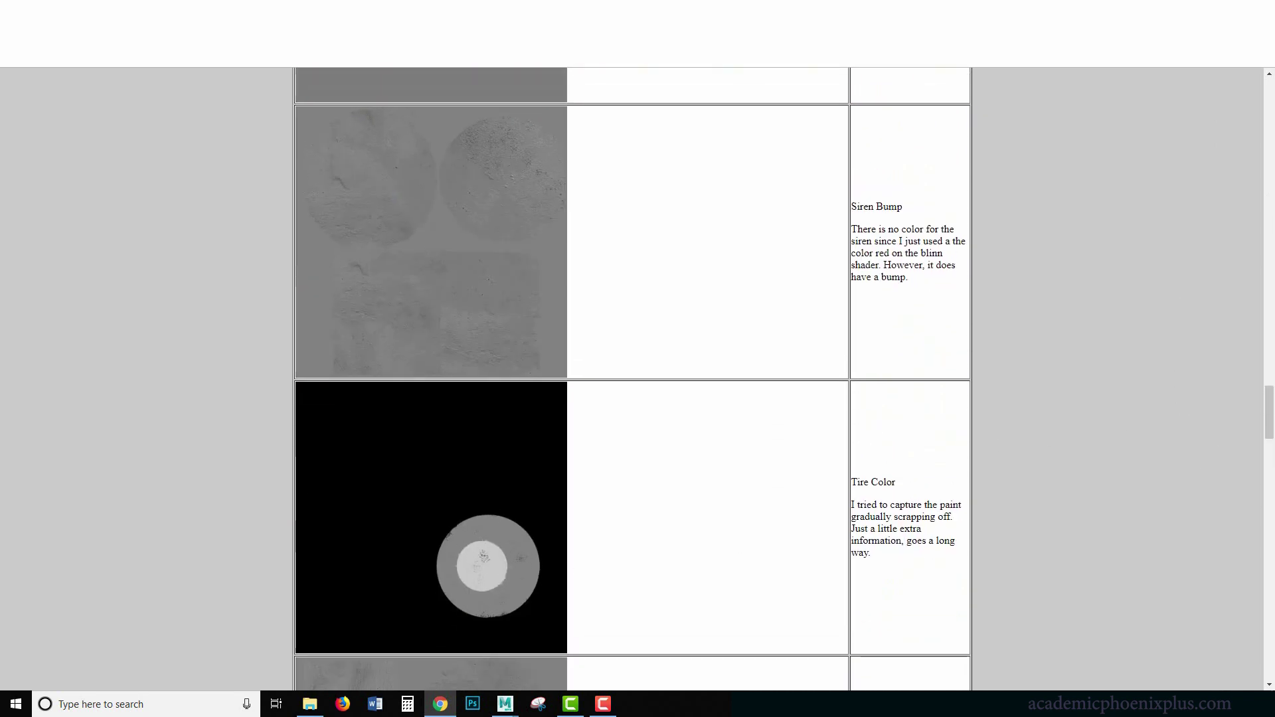
scroll(1253, 417, "down", 4)
scroll(1252, 417, "up", 4)
scroll(1252, 417, "down", 2)
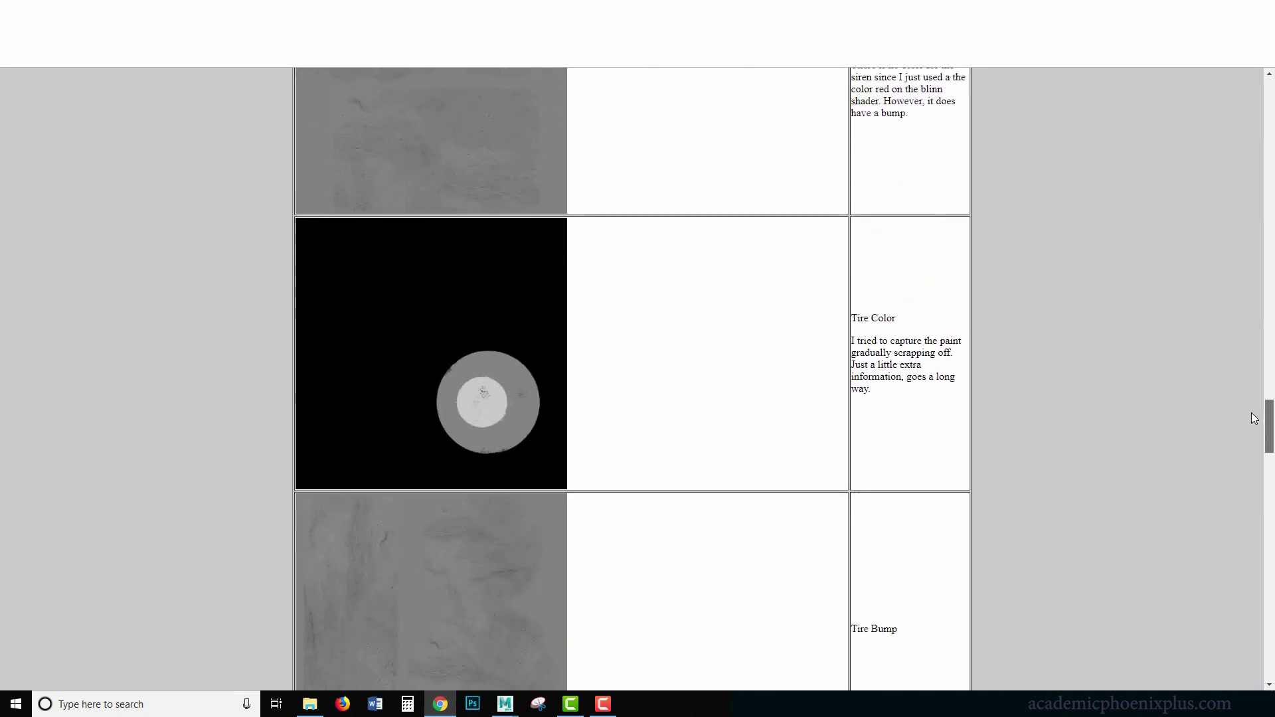
scroll(1250, 415, "down", 2)
scroll(1246, 424, "up", 1)
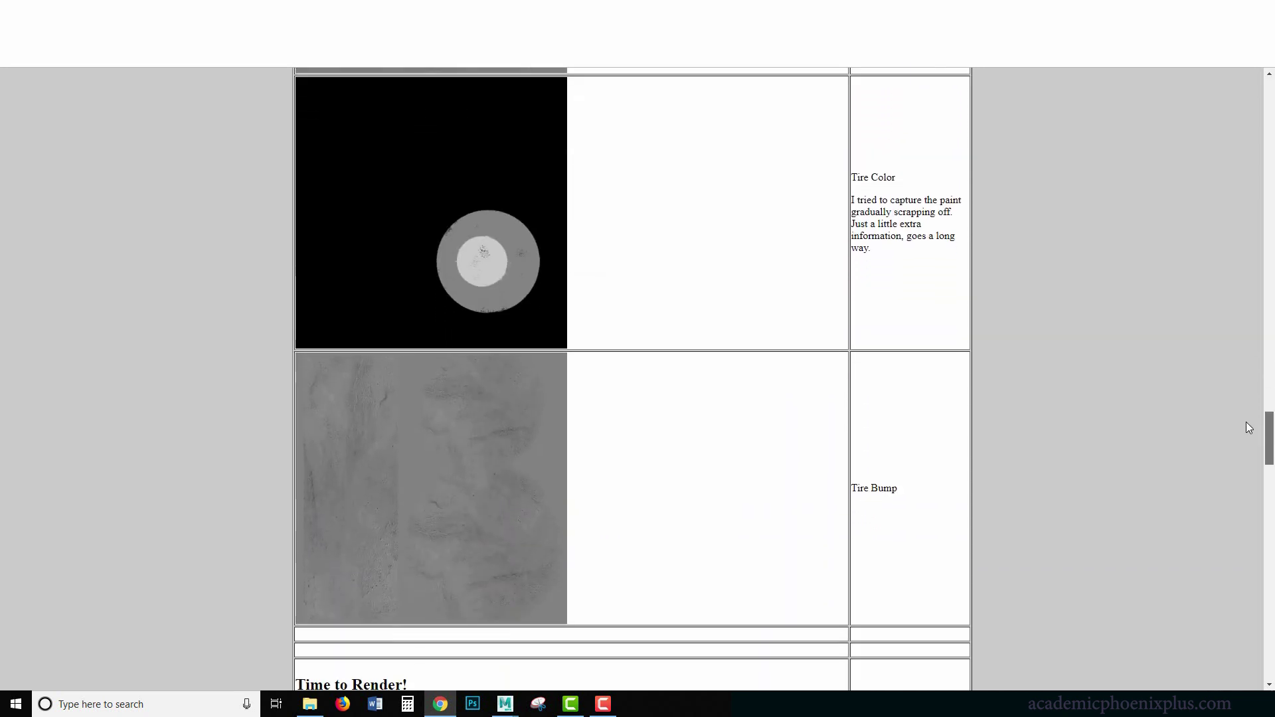
scroll(1246, 425, "down", 2)
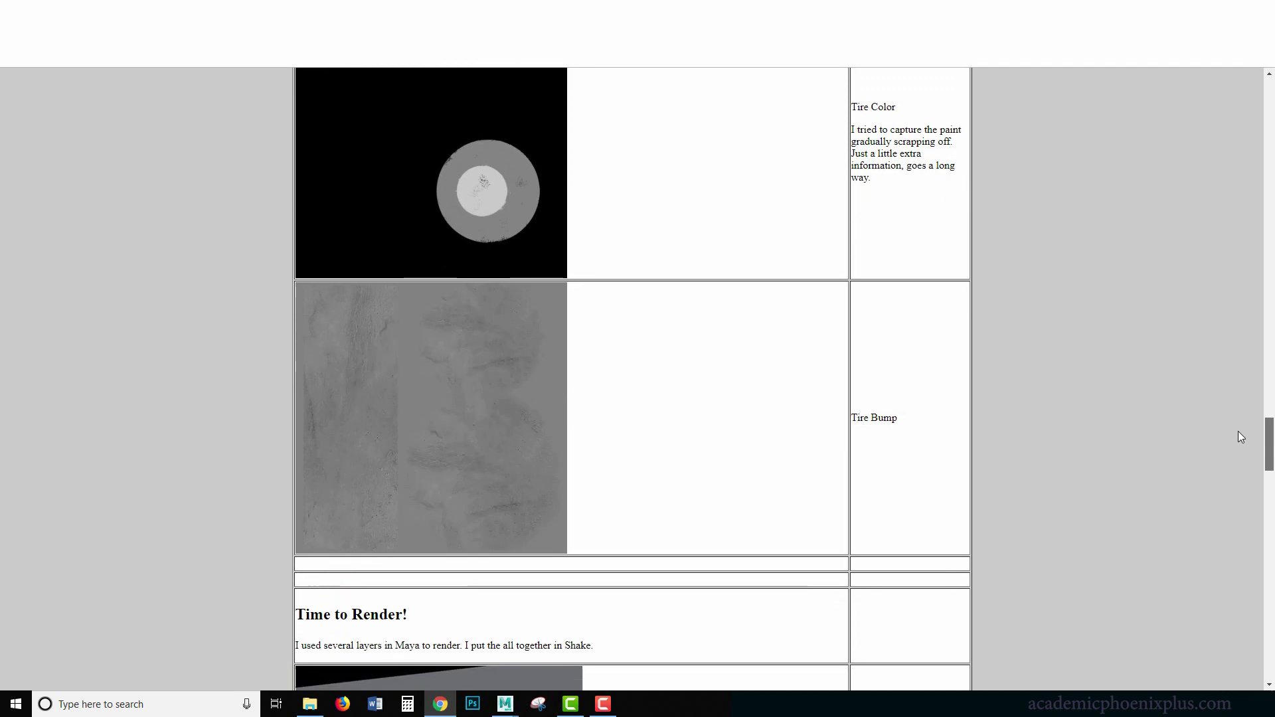
scroll(1238, 431, "down", 3)
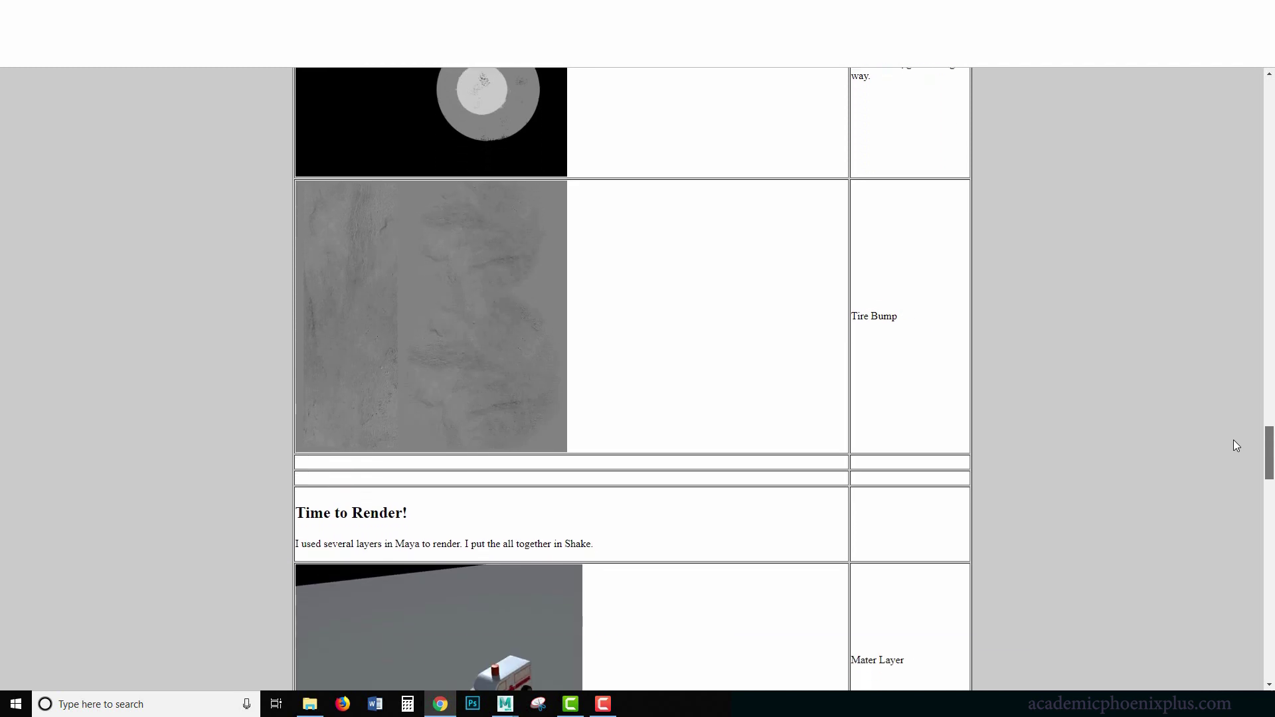
Review the render layers in the Time to Render section, from Mater Layer through Shadow Ground.
scroll(1234, 448, "down", 6)
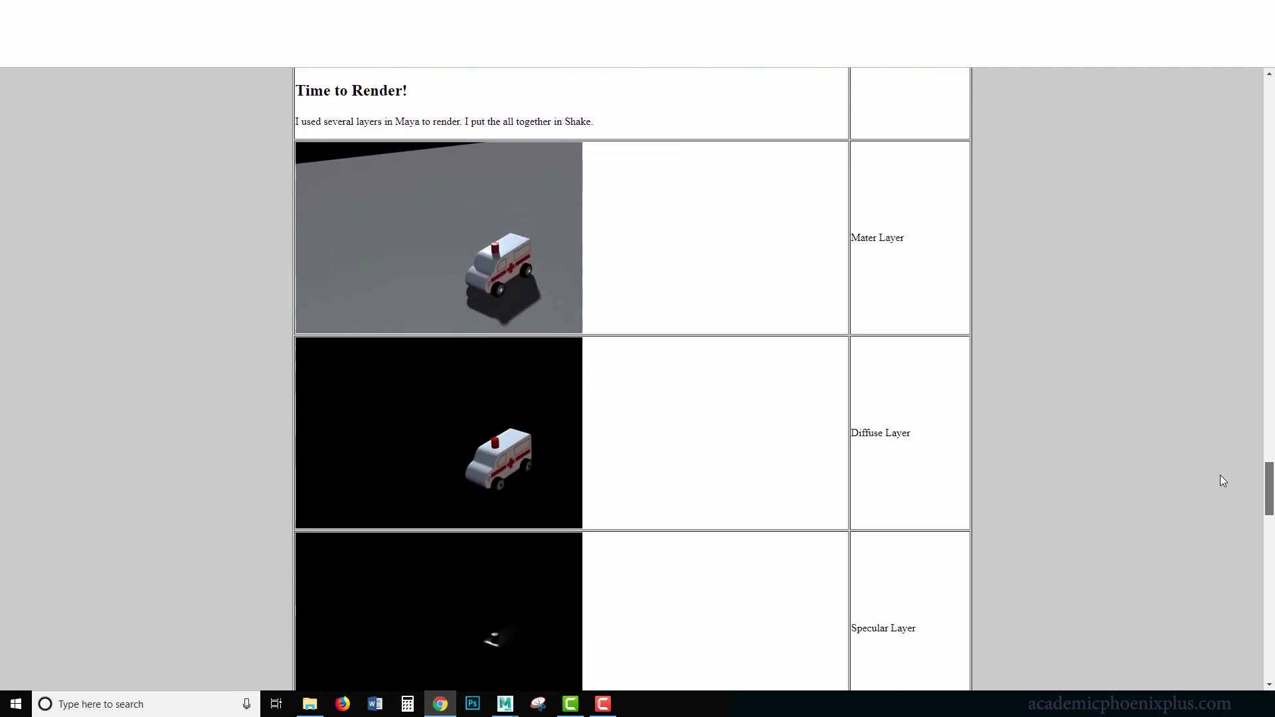
scroll(1216, 485, "down", 4)
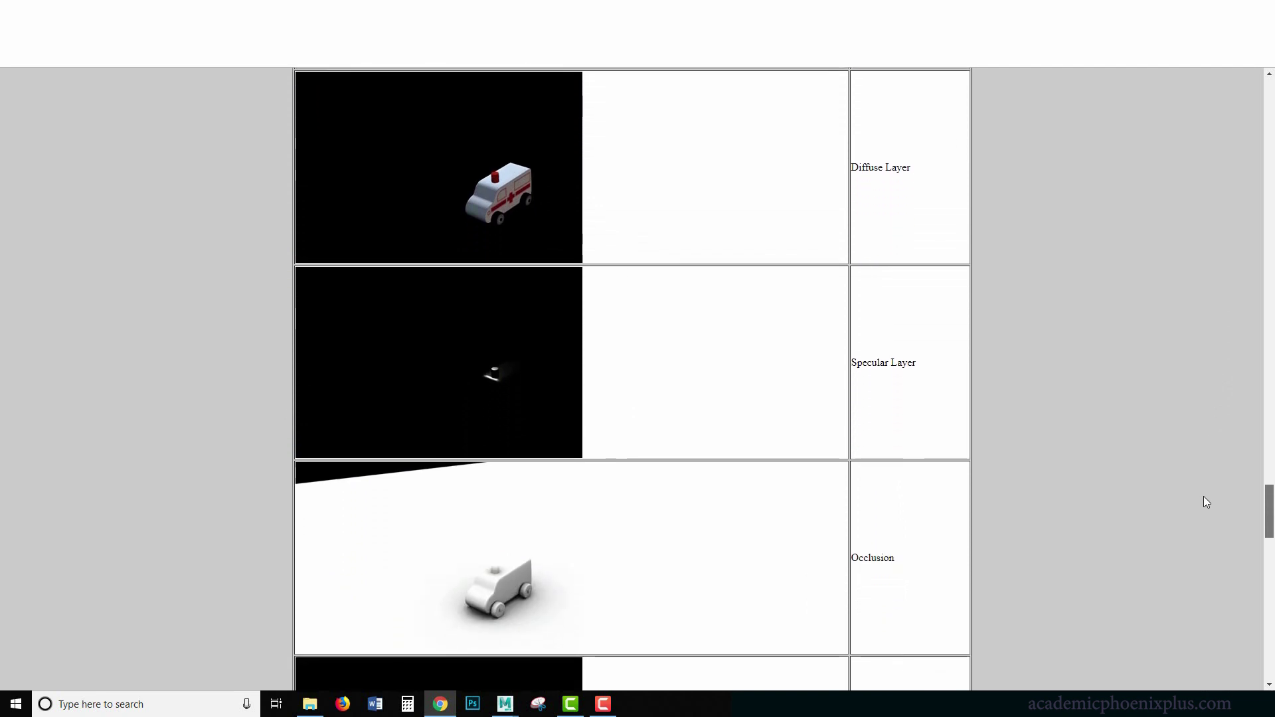
scroll(1214, 466, "up", 5)
scroll(1214, 473, "down", 7)
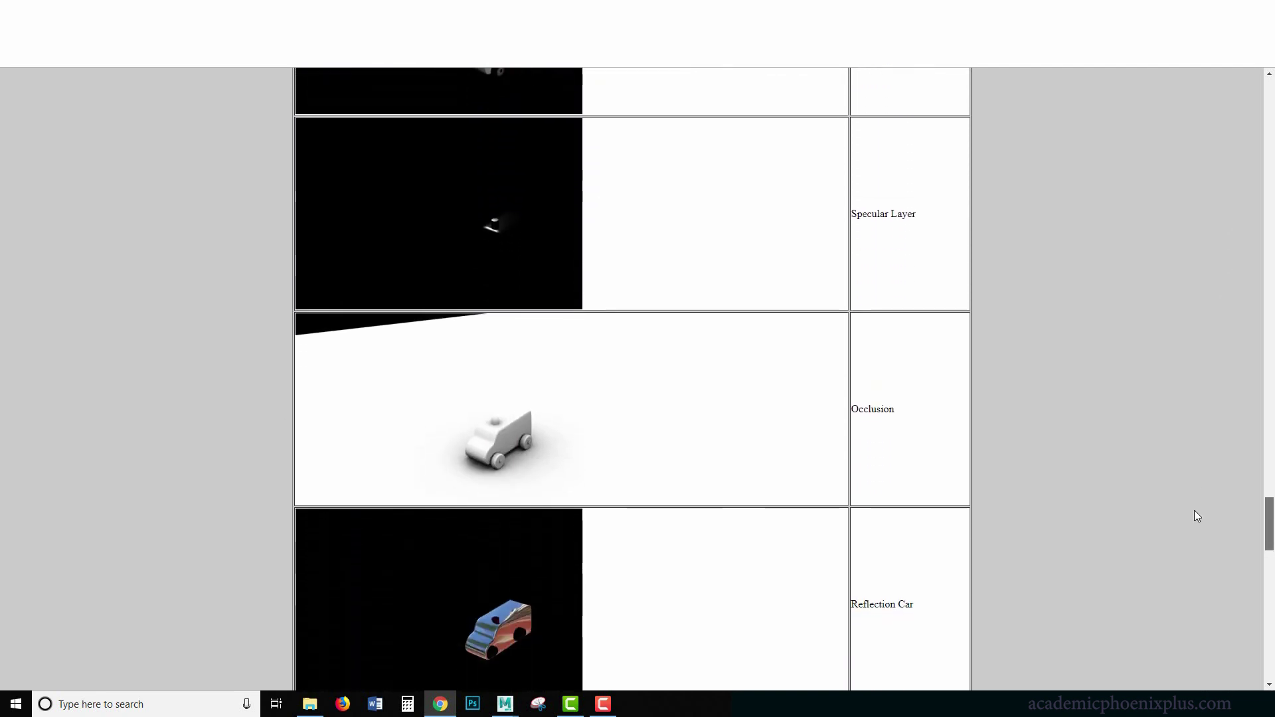
scroll(1196, 514, "down", 4)
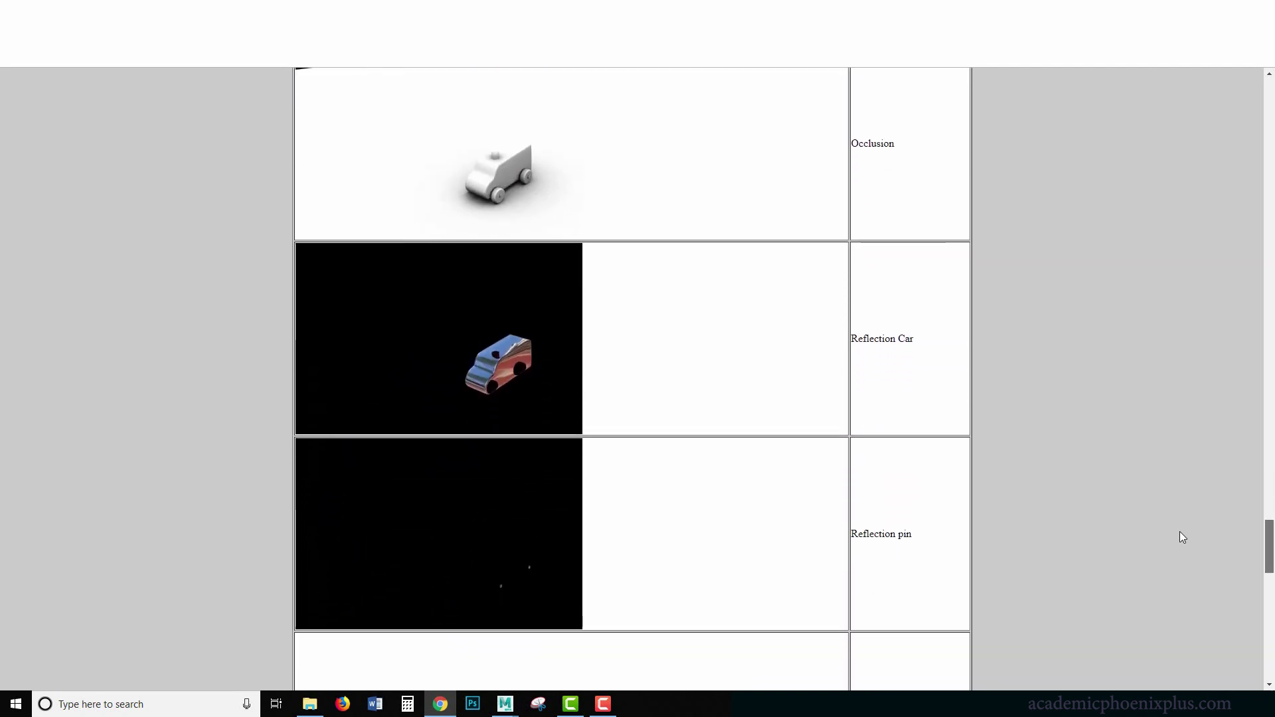
scroll(1181, 534, "down", 2)
scroll(1179, 542, "up", 2)
scroll(1183, 531, "down", 5)
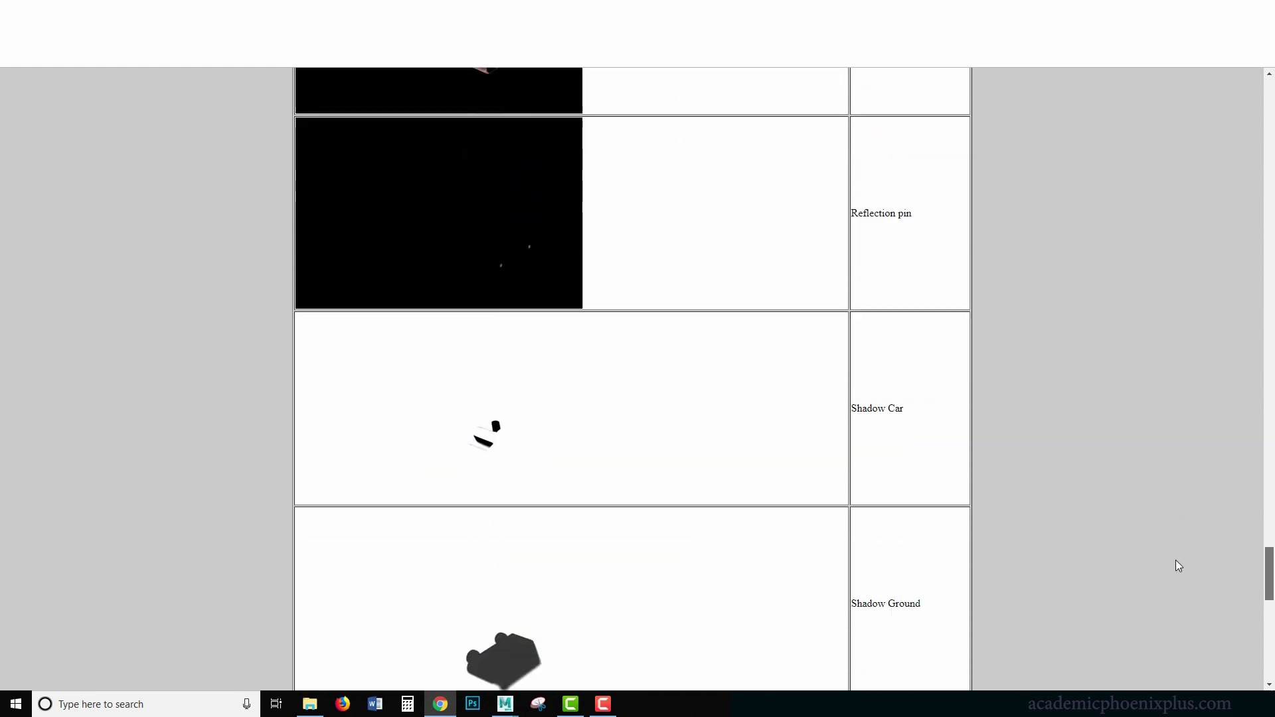
scroll(1175, 573, "down", 2)
scroll(1181, 572, "up", 2)
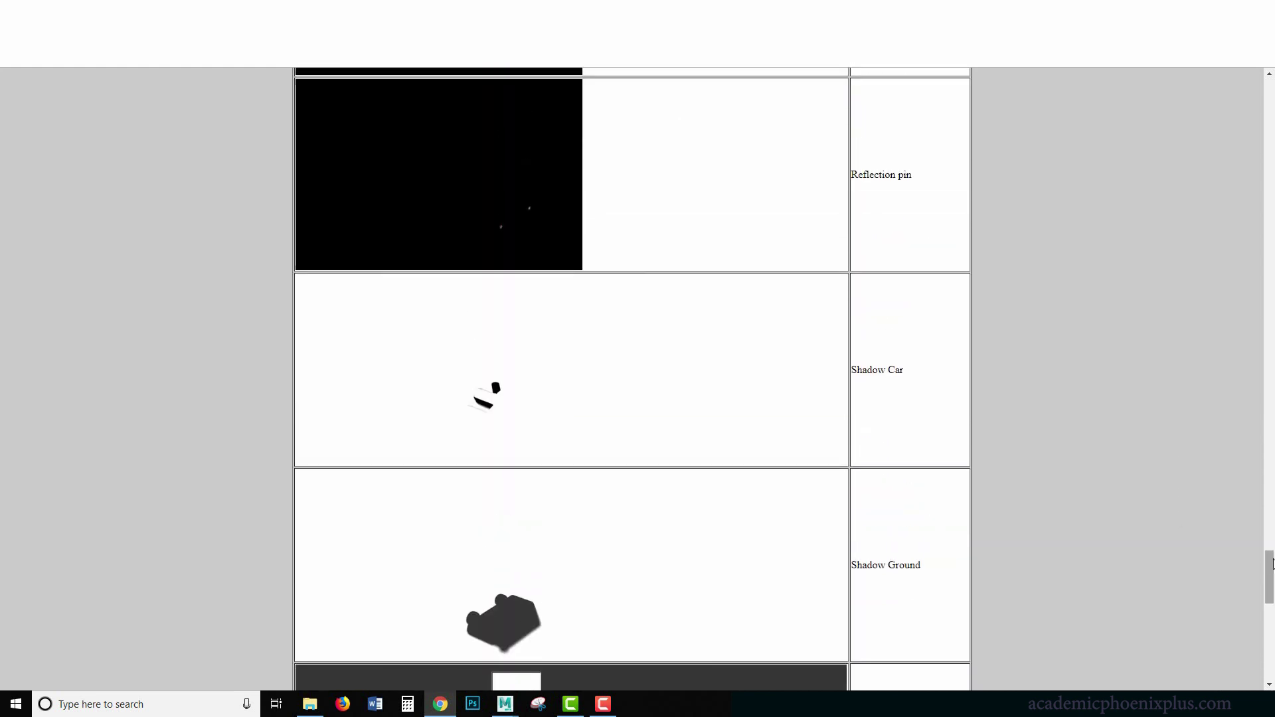
Examine the Shake Tree and the final composite photo, highlighting its "VOILA! A CG twin!" caption.
left_click_drag(1273, 563, 1251, 633)
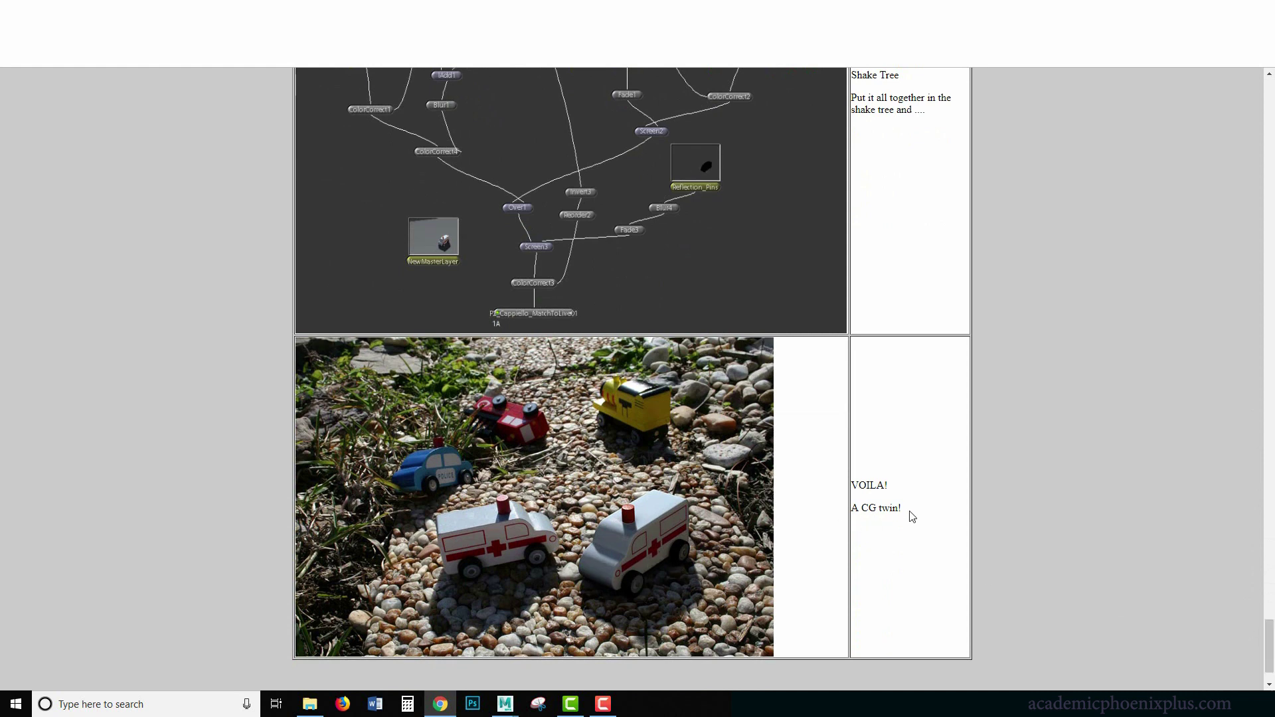
left_click_drag(911, 516, 856, 483)
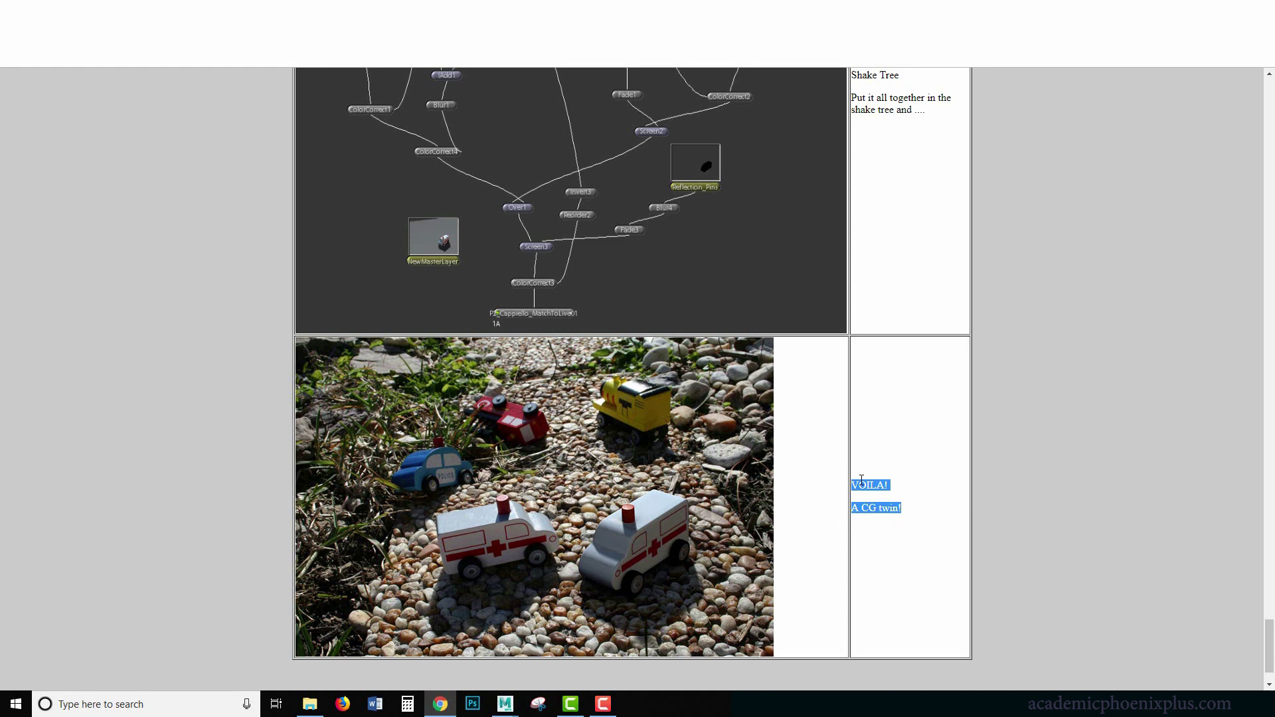
left_click(877, 498)
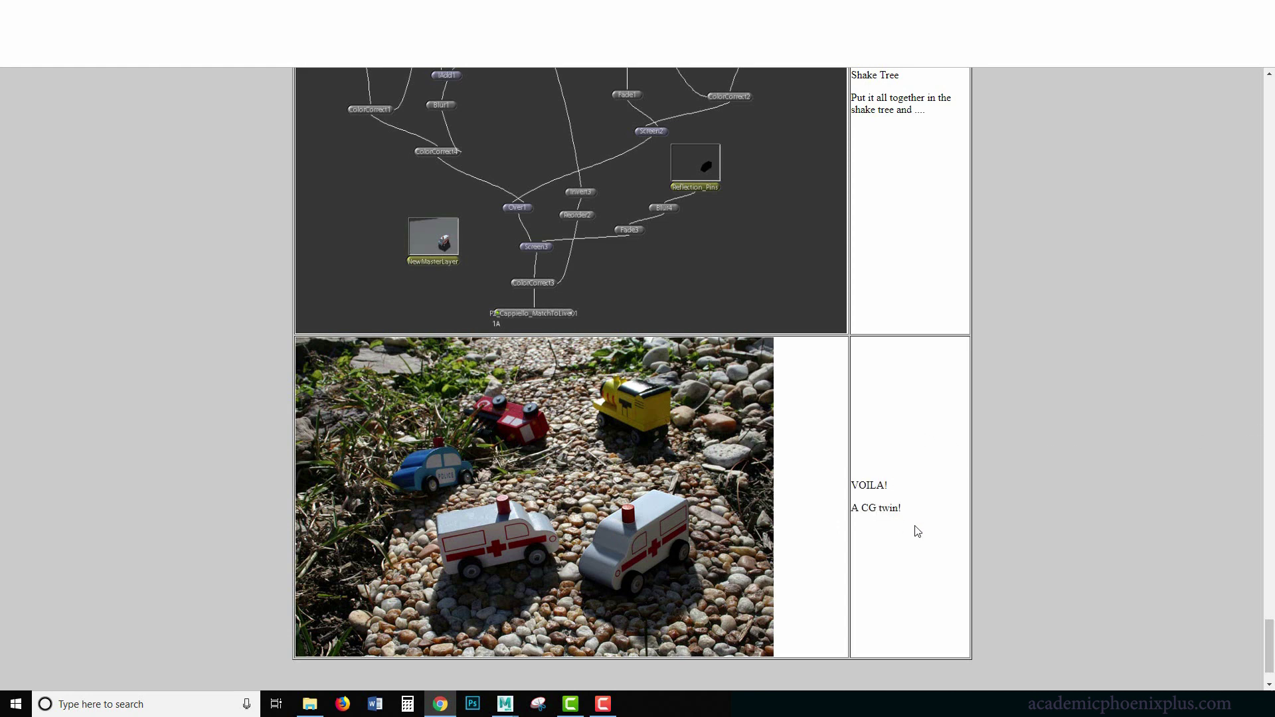
left_click_drag(914, 530, 857, 485)
left_click(862, 505)
left_click_drag(901, 508, 854, 479)
left_click(897, 536)
Switch to Maya, render the toy car with Arnold, and minimize the render window.
left_click(504, 704)
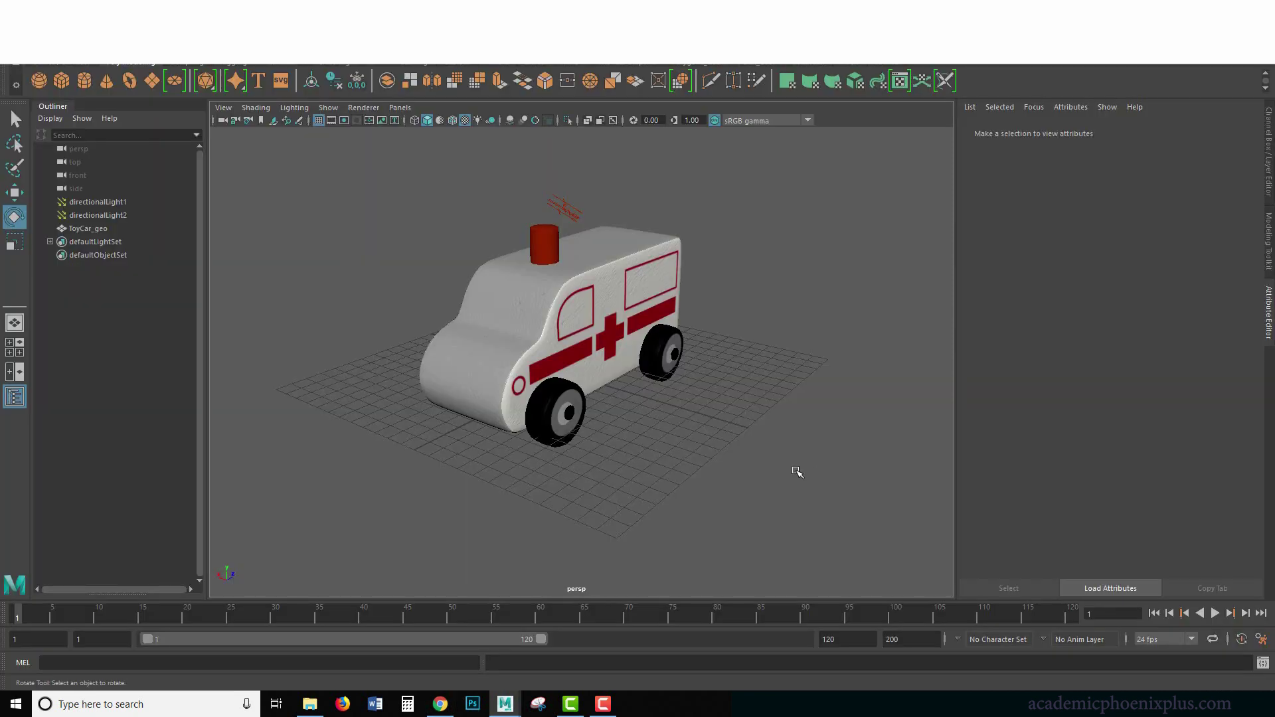
left_click(659, 22)
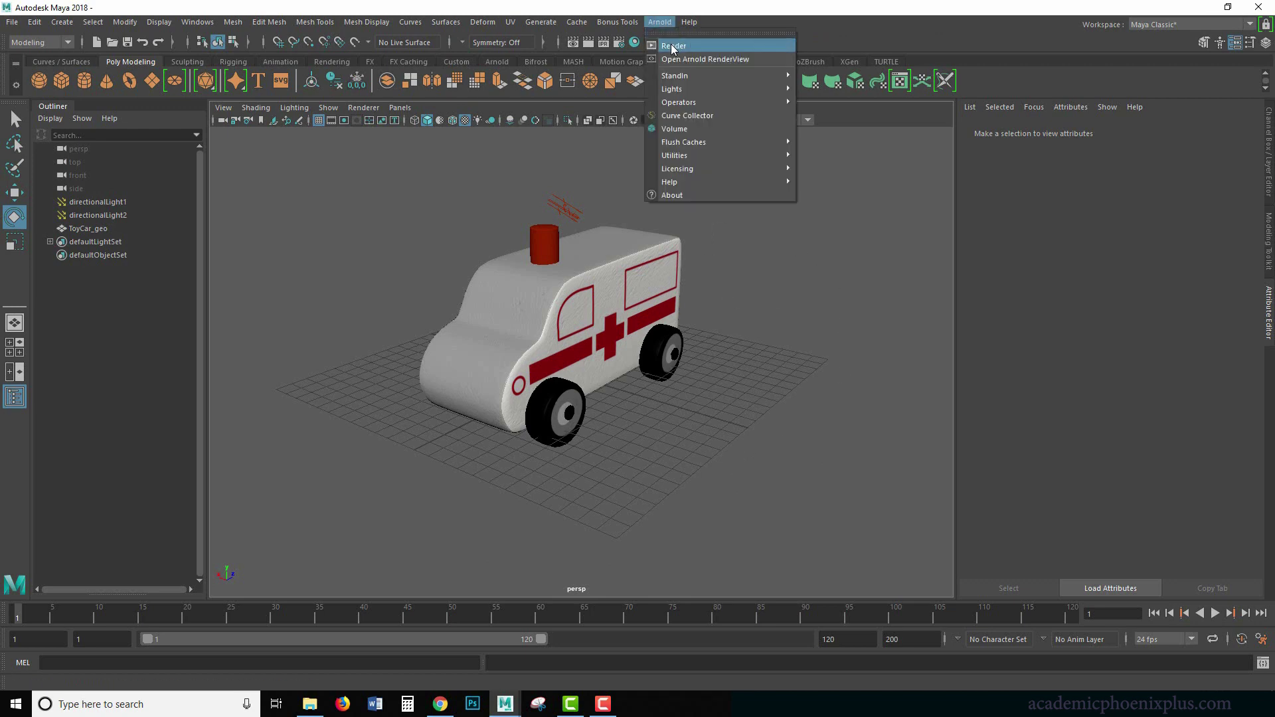
left_click(657, 46)
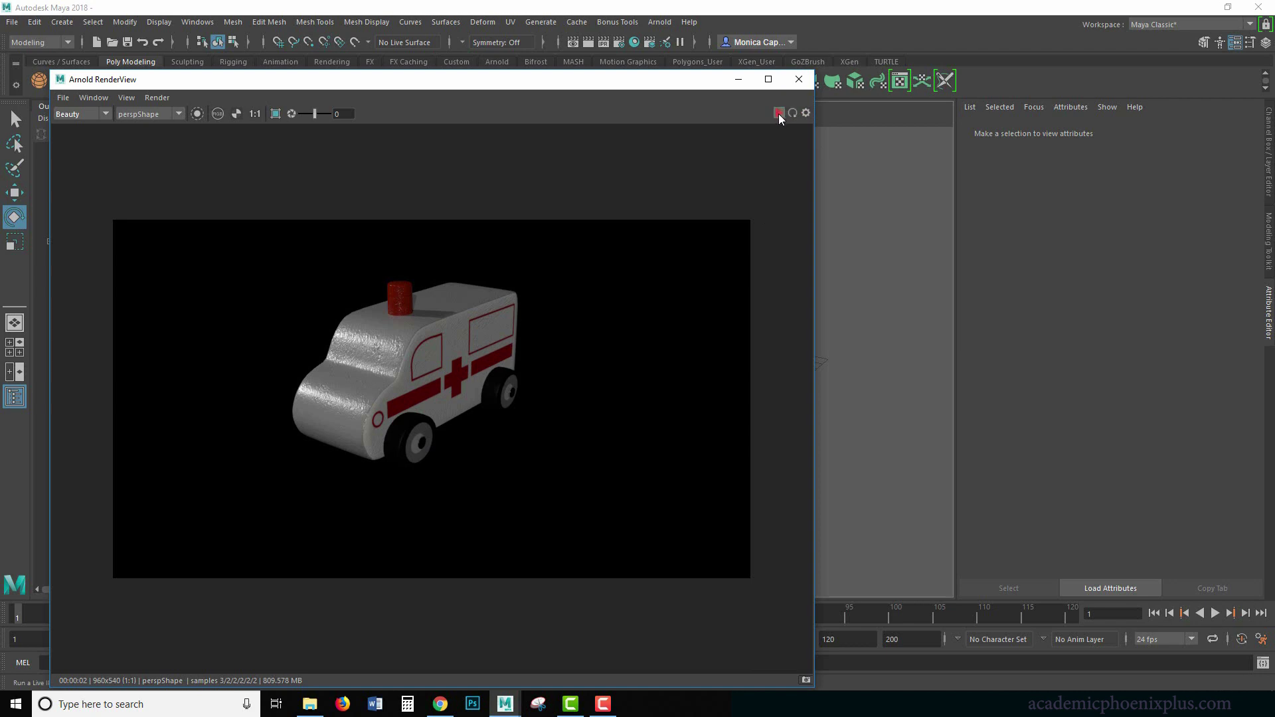
left_click(740, 80)
left_click(792, 78)
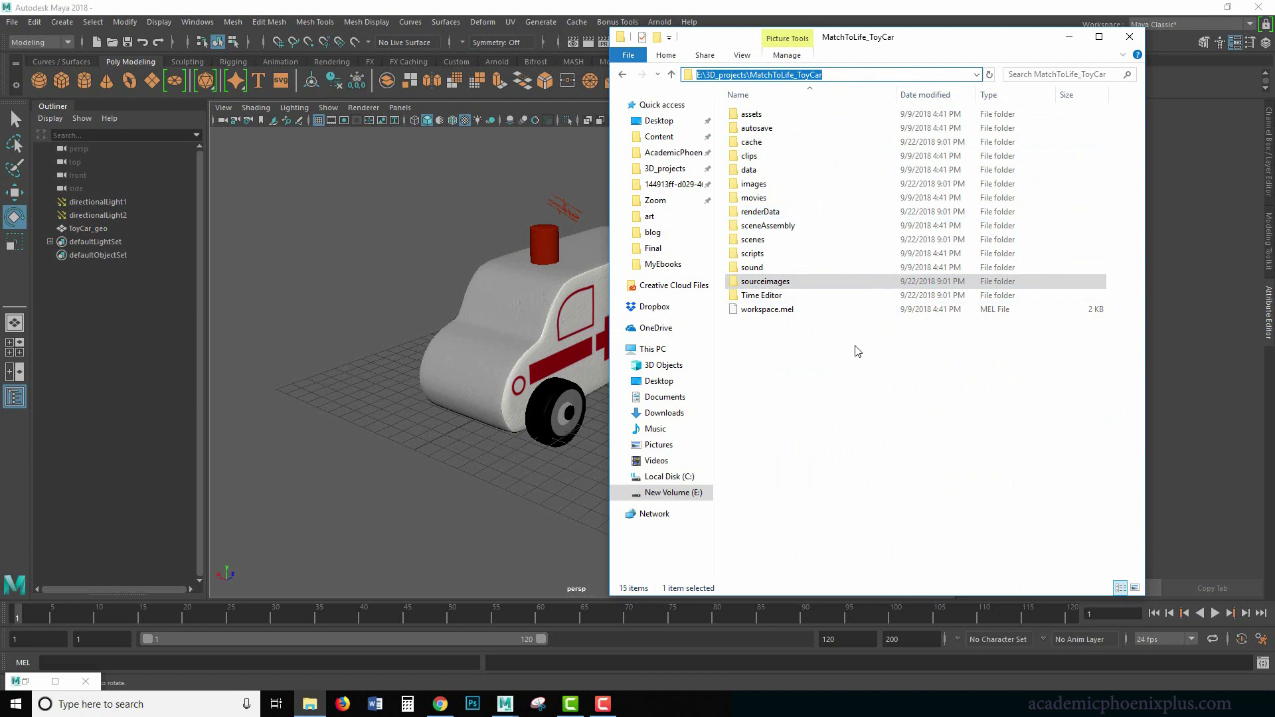
Open the sourceimages folder of the MatchToLife_ToyCar project and view the car_001 photo.
left_click(840, 359)
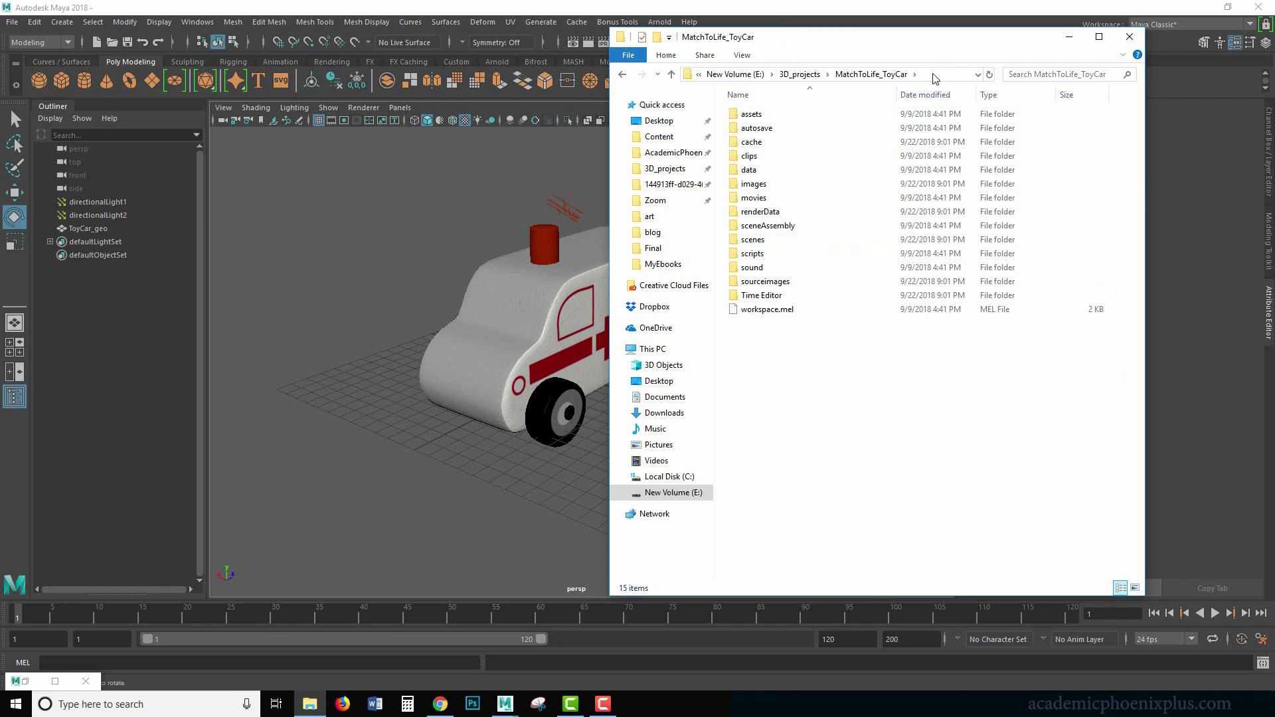
double_click(796, 287)
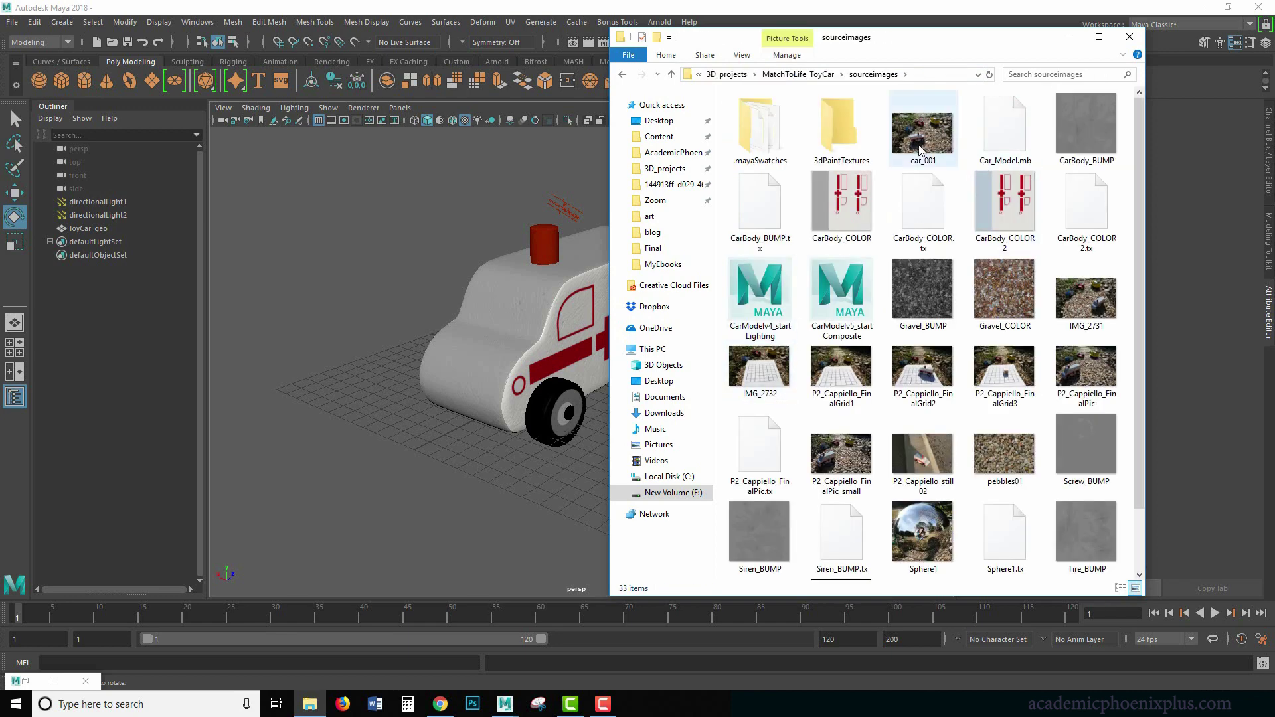
key("Return")
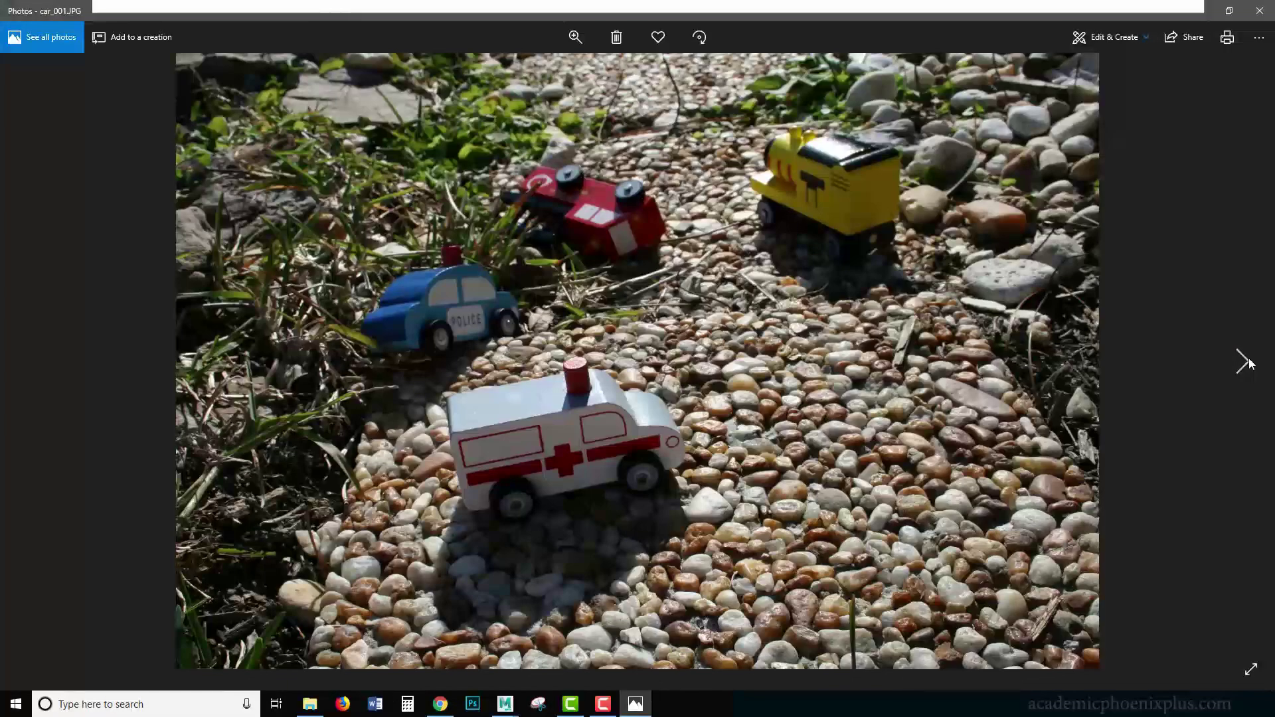
Browse the source images from CarBody_BUMP through to the IMG_2731 photo of the ambulance.
left_click(1239, 365)
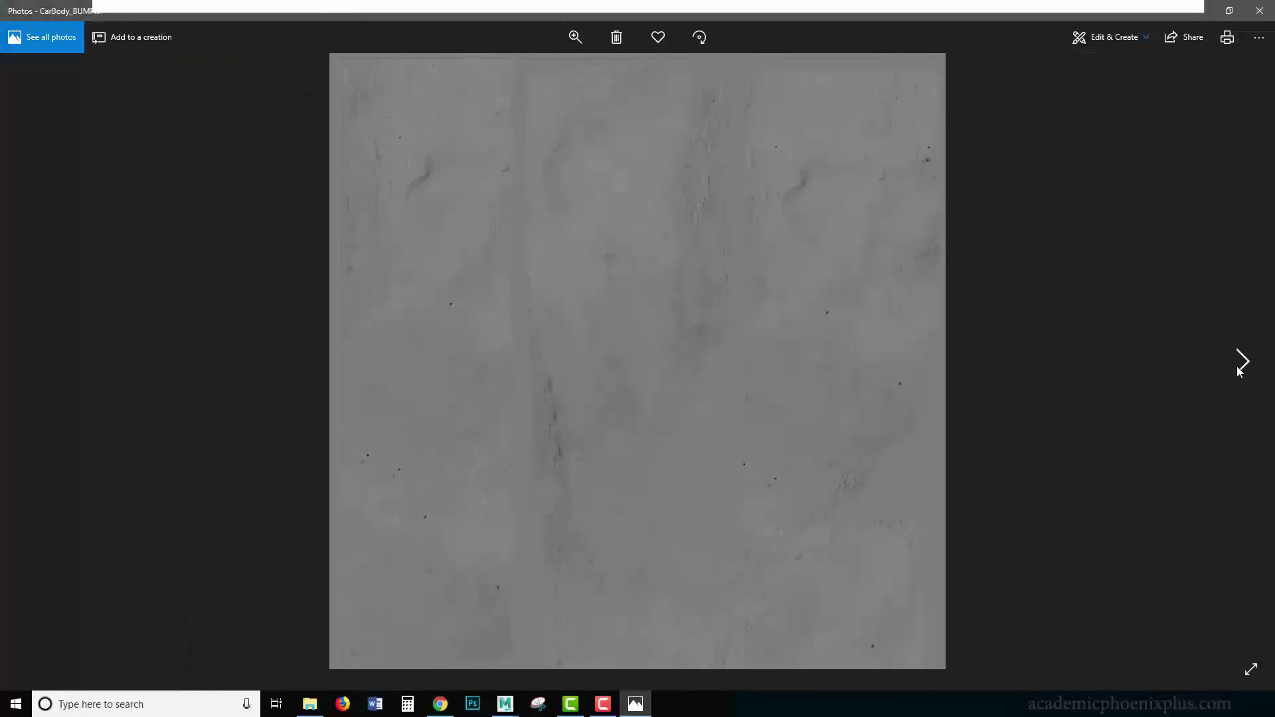
left_click(1239, 368)
left_click(1237, 369)
left_click(1236, 371)
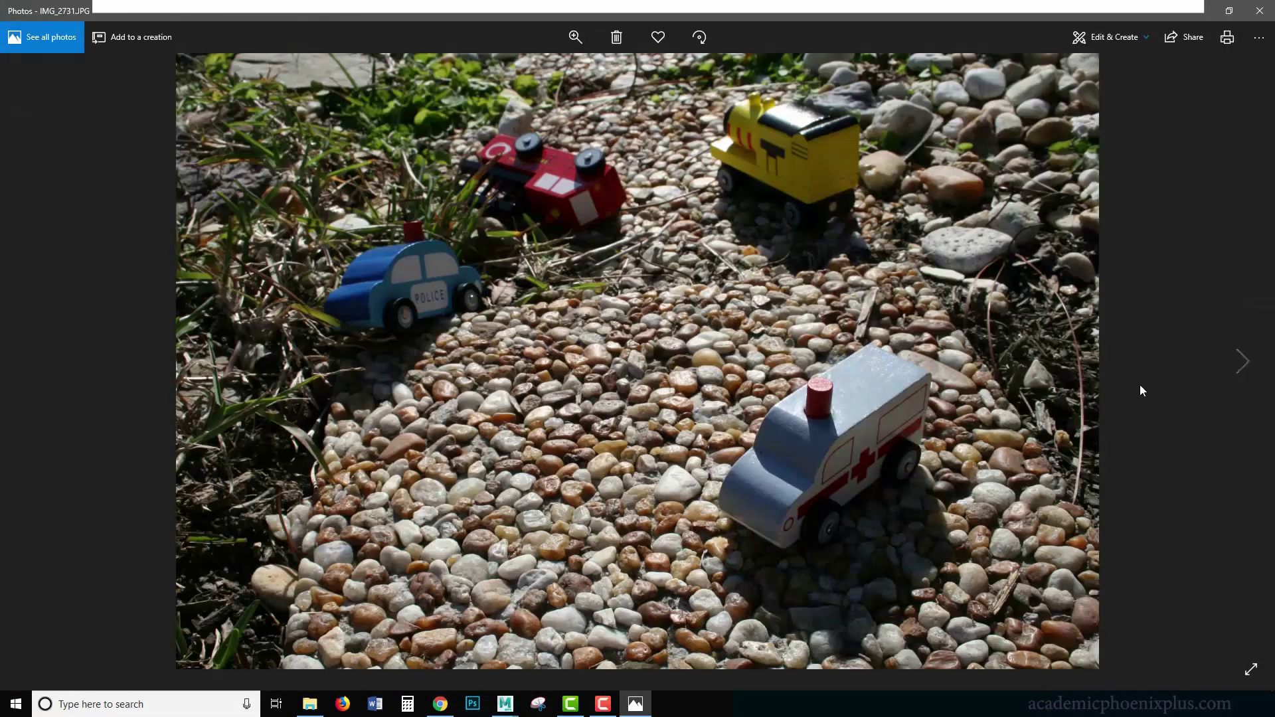
Examine the reference photos with the paper grid, from IMG_2732 through the cube shot to the final picture.
left_click(1244, 372)
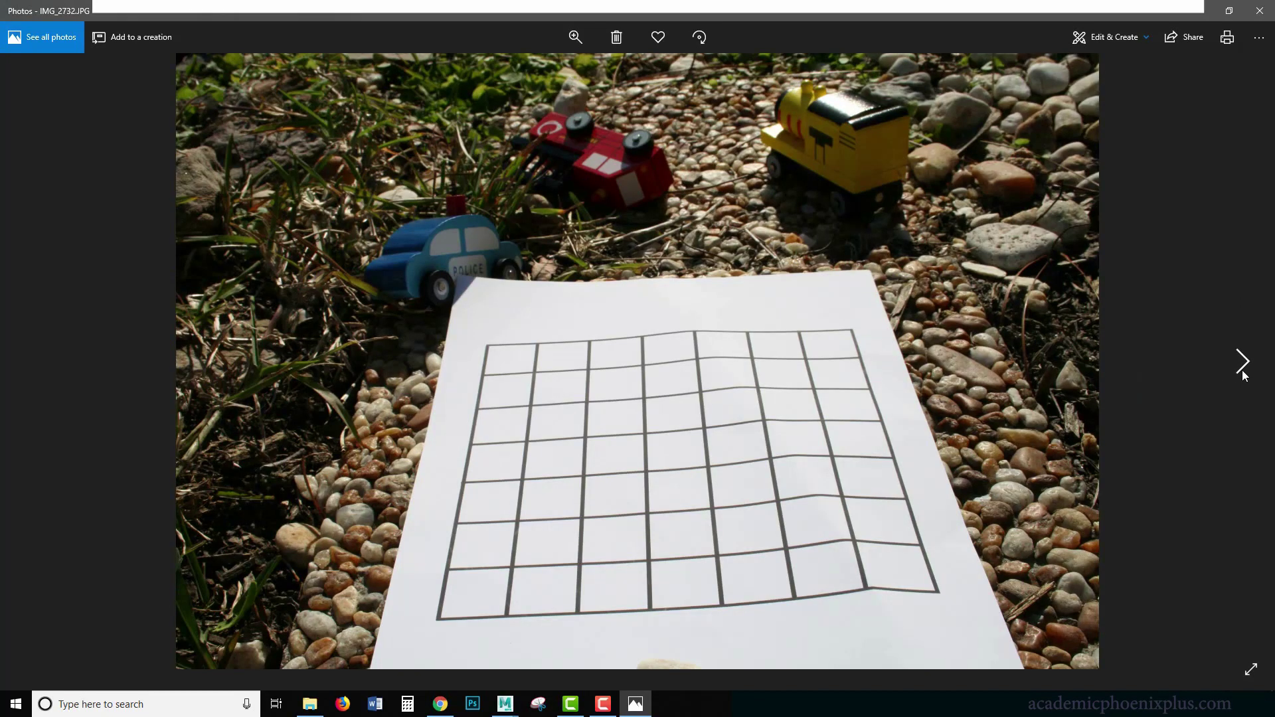
left_click(1243, 372)
left_click(1241, 373)
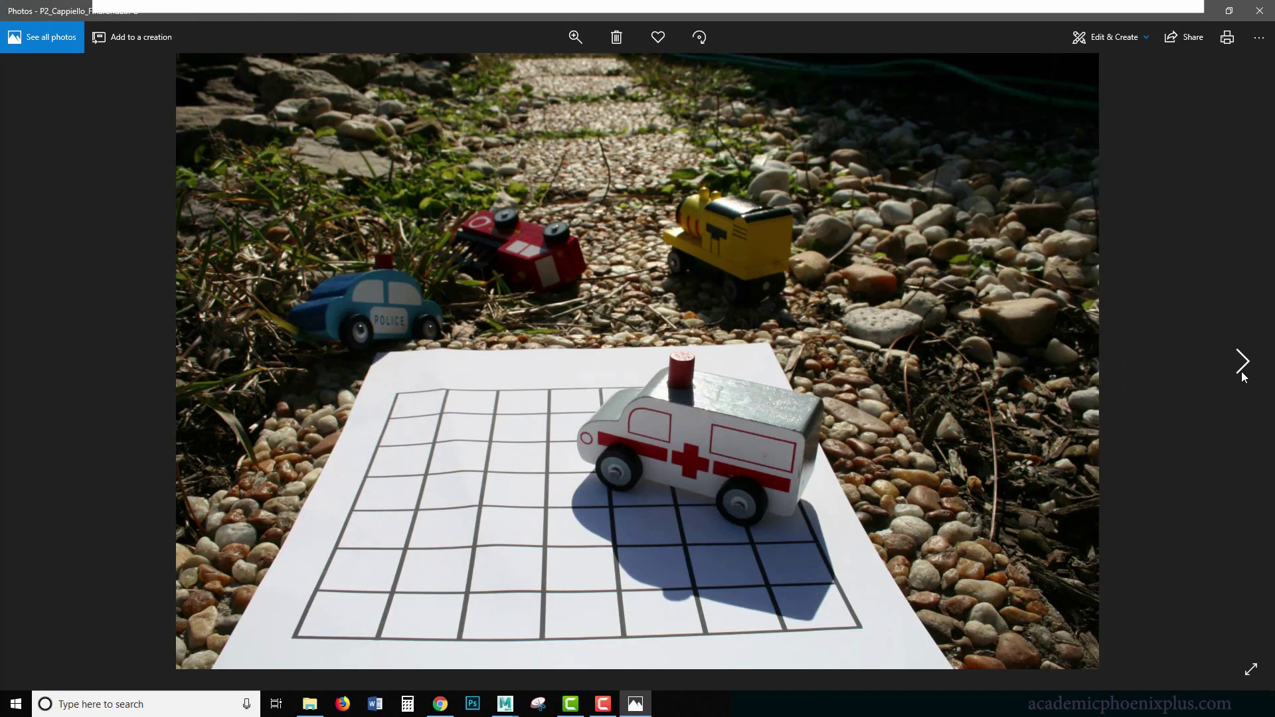
left_click(1241, 372)
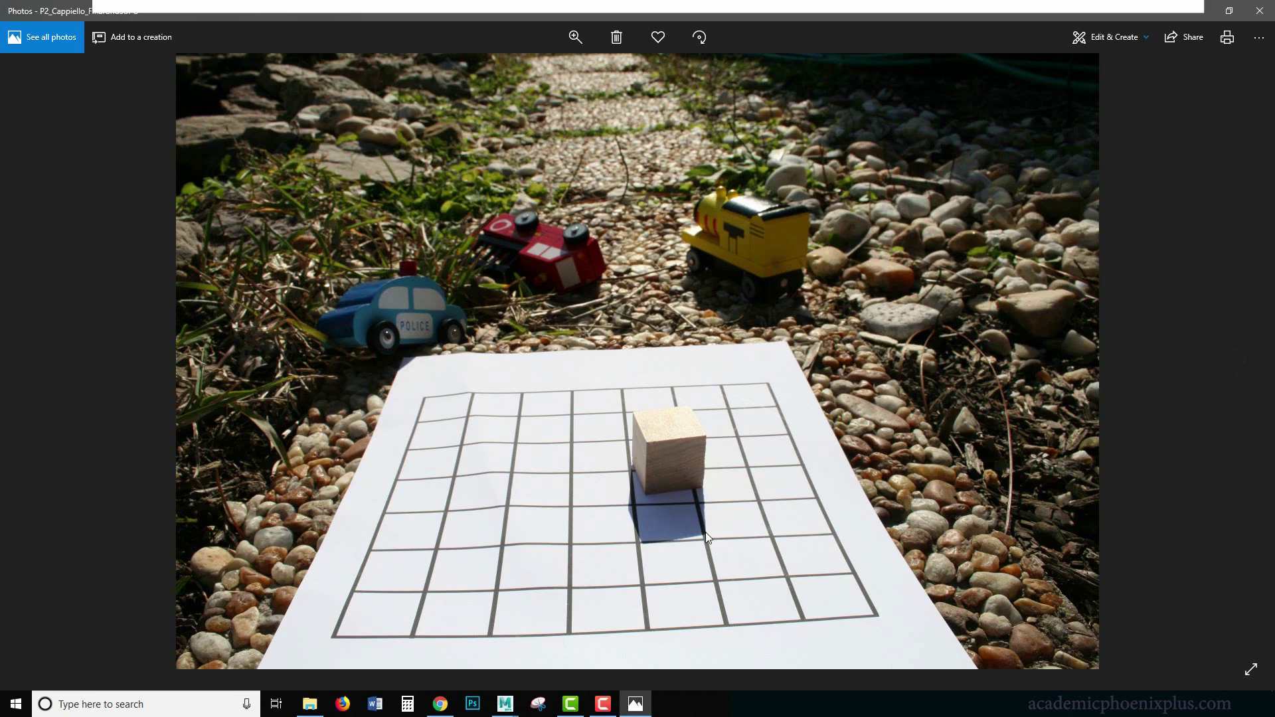
left_click(1240, 365)
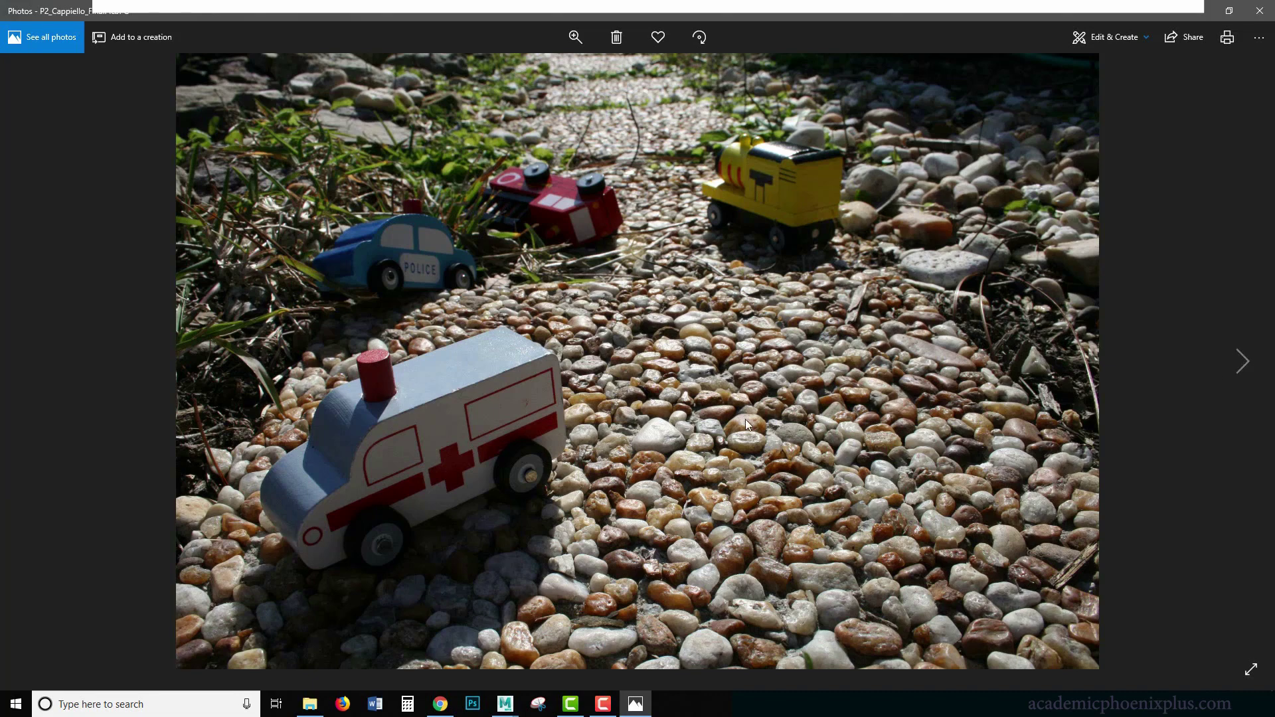
Browse the remaining source images, examining Screw_BUMP, the Sphere1 reflection photo, Tire_BUMP and Tire_COLOR.
left_click(1236, 372)
left_click(1246, 370)
left_click(1245, 369)
left_click(1246, 370)
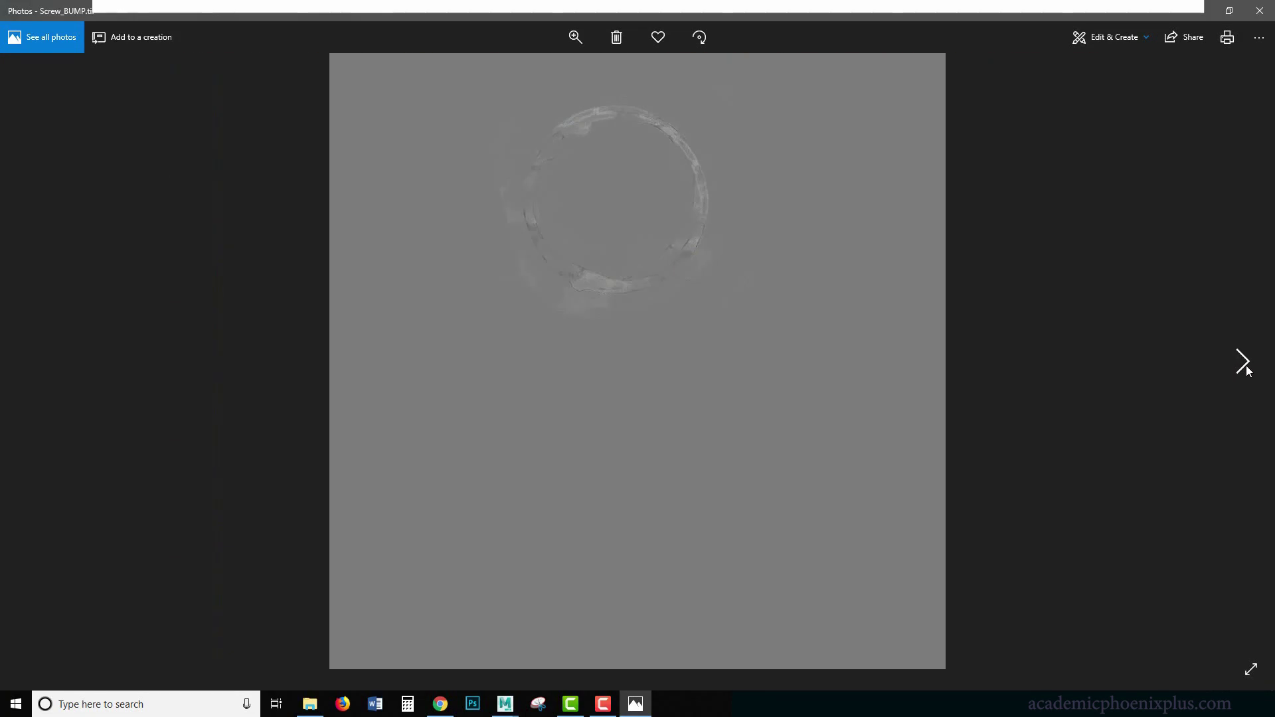
left_click(1246, 370)
left_click(1246, 370)
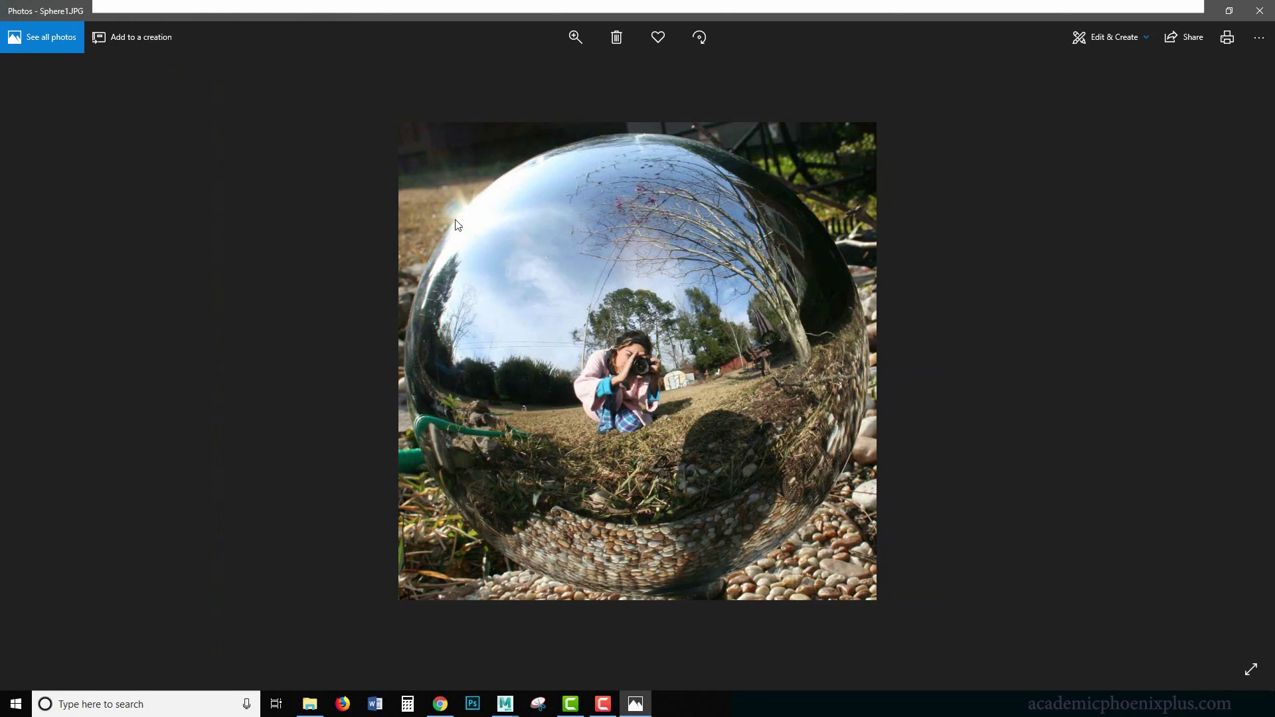
left_click(1241, 366)
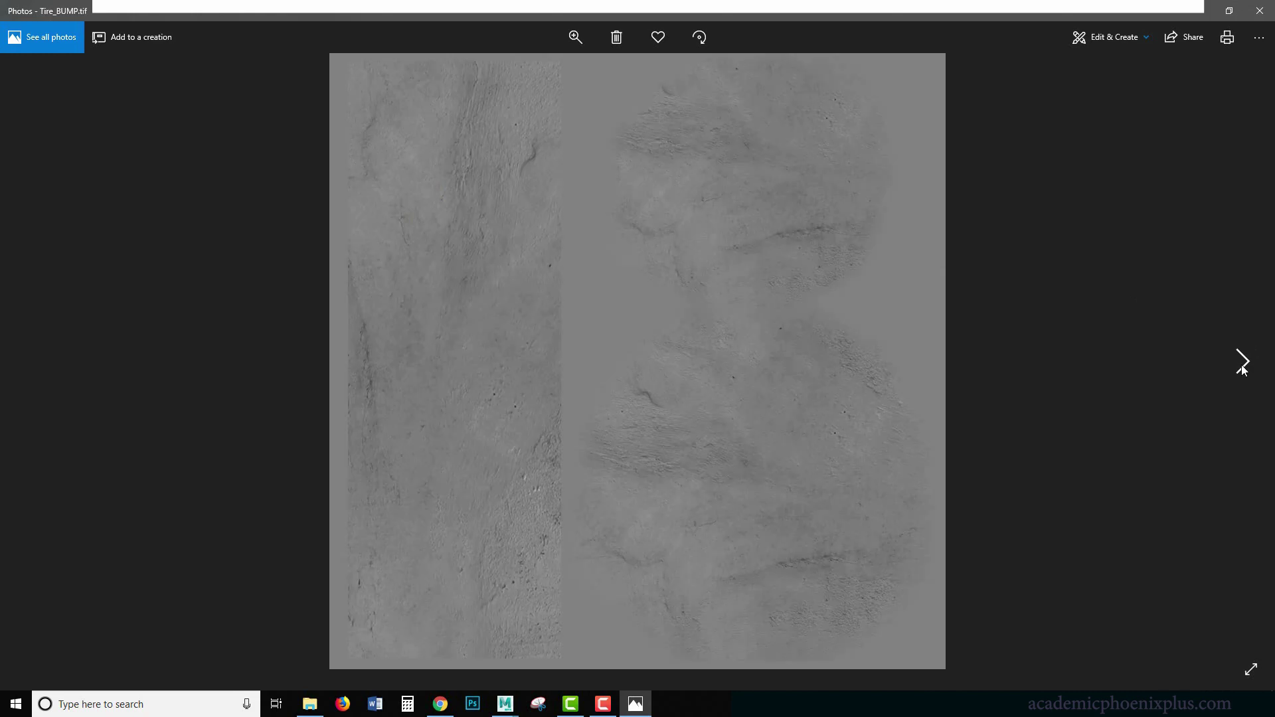
left_click(1245, 369)
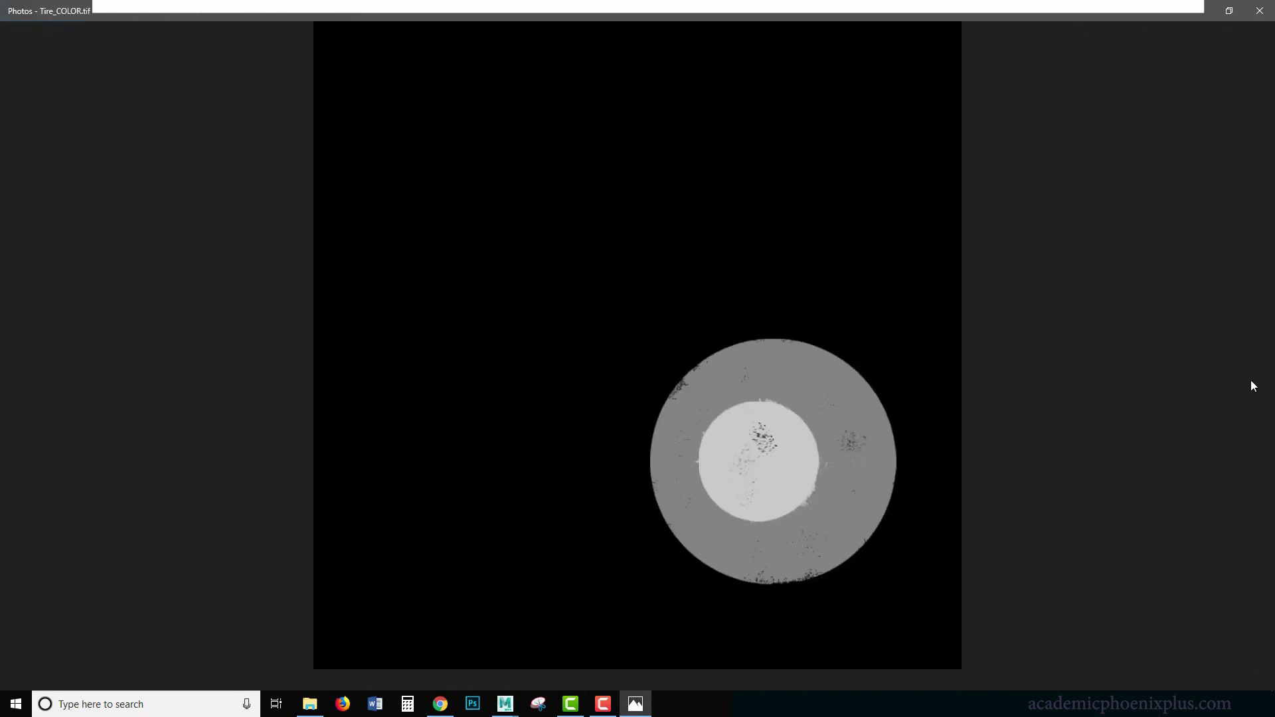
Close the Tire_COLOR image and return from the source images folder to the toy ambulance scene in Maya.
key("alt+F4")
left_click_drag(1138, 505, 1140, 373)
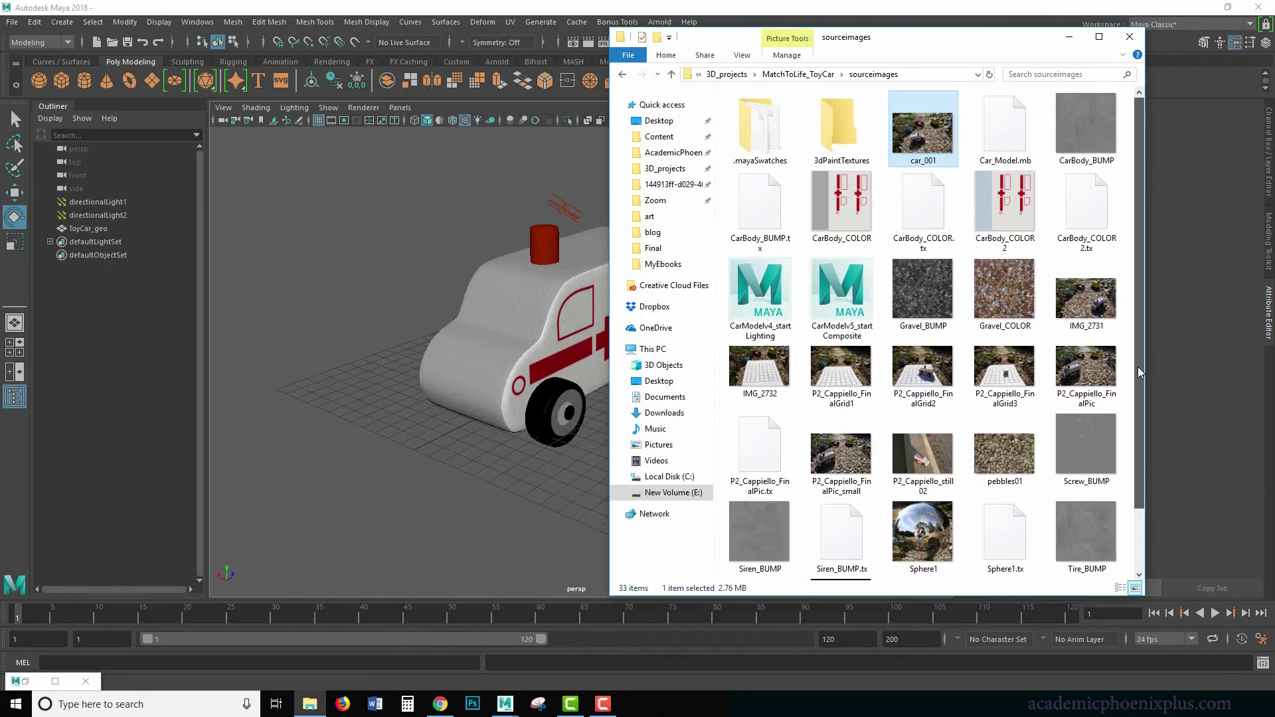
left_click(1128, 375)
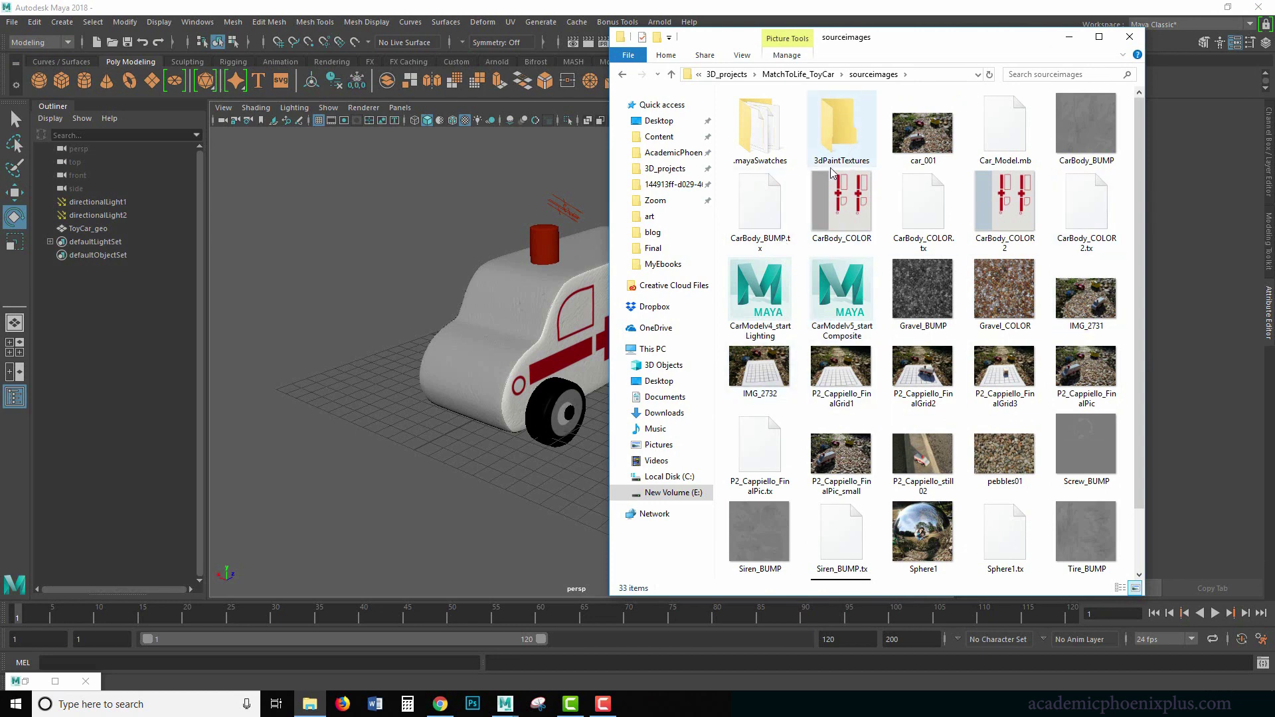
left_click(316, 216)
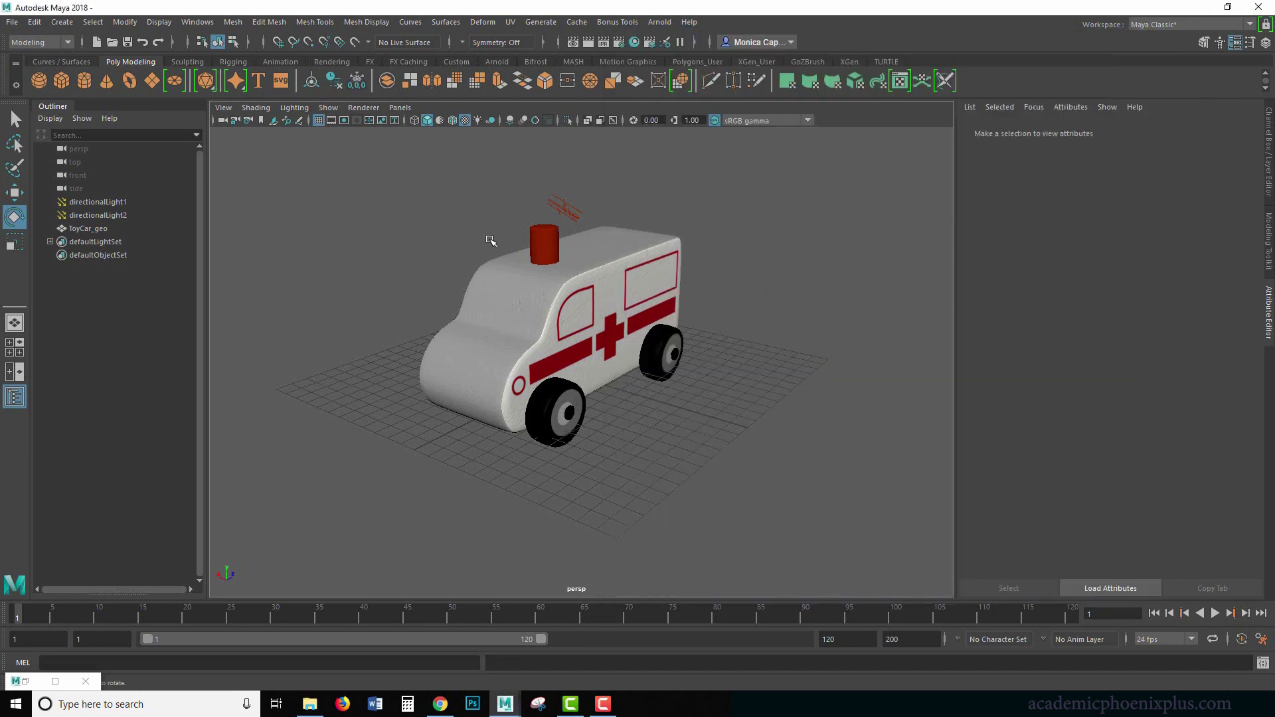
left_click_drag(740, 280, 762, 233, "alt")
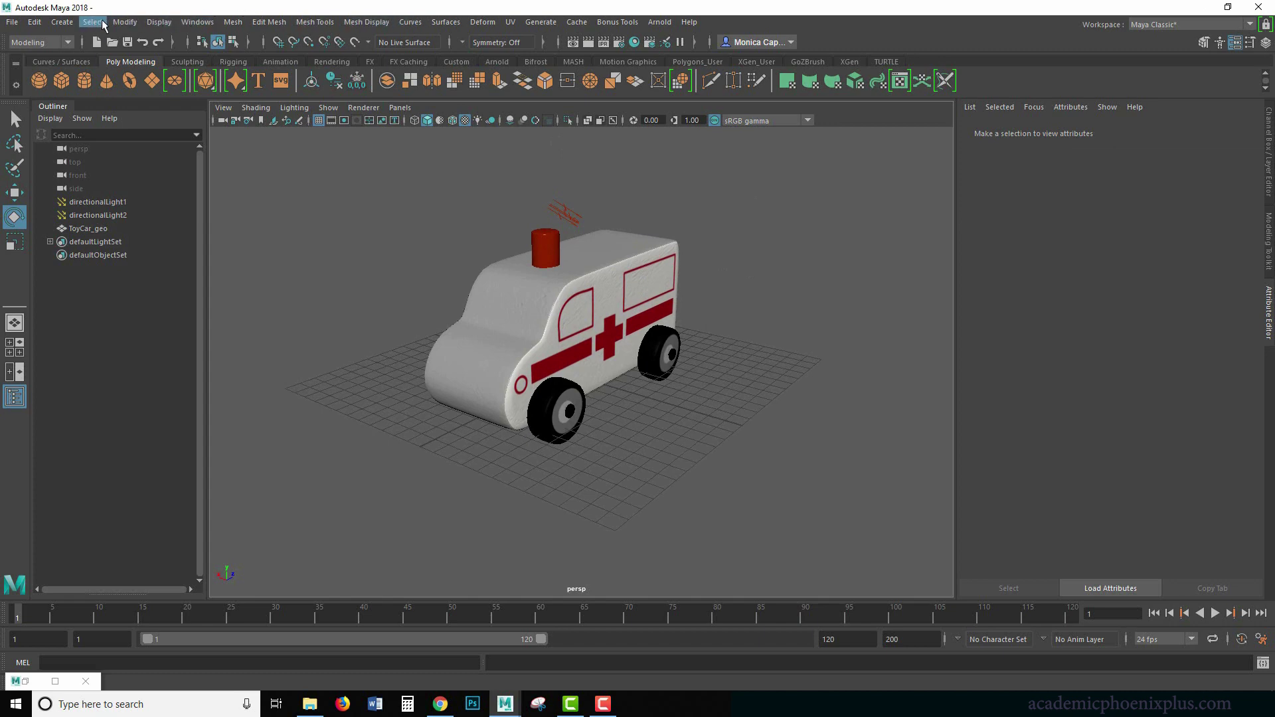
Create a new camera and look through it in the viewport.
left_click(67, 22)
mouse_move(103, 109)
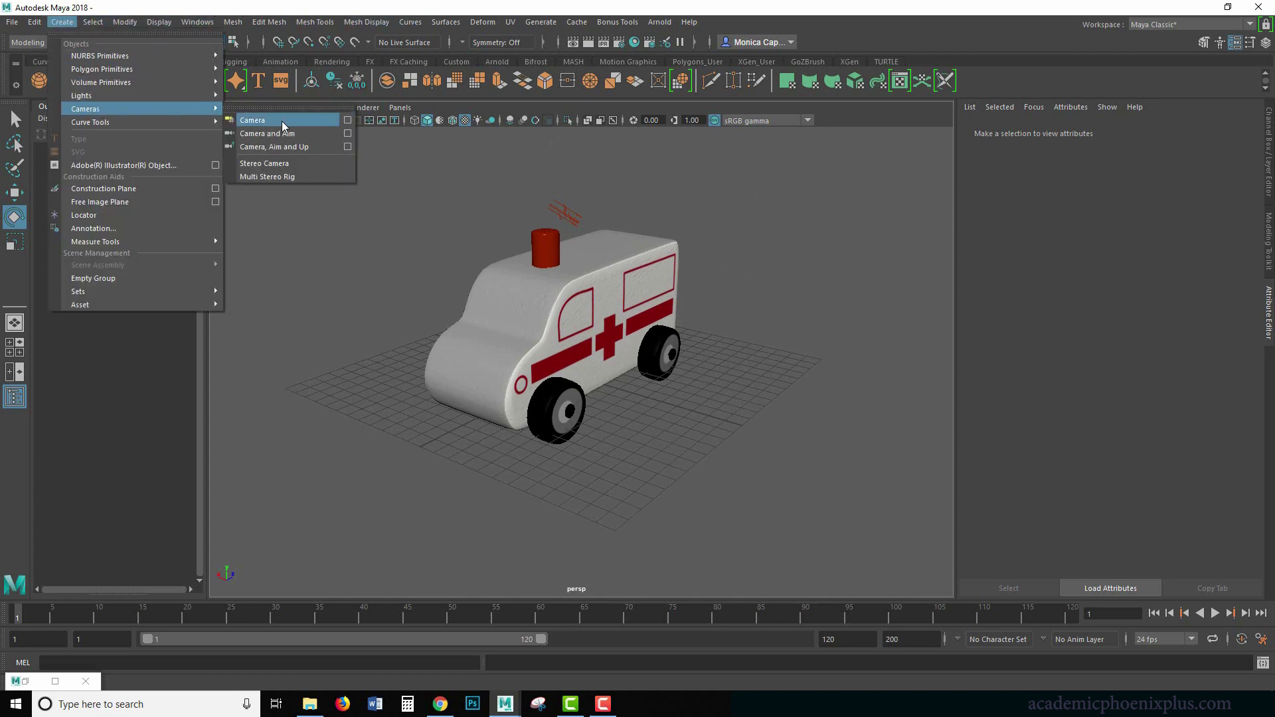
left_click(282, 120)
left_click(400, 108)
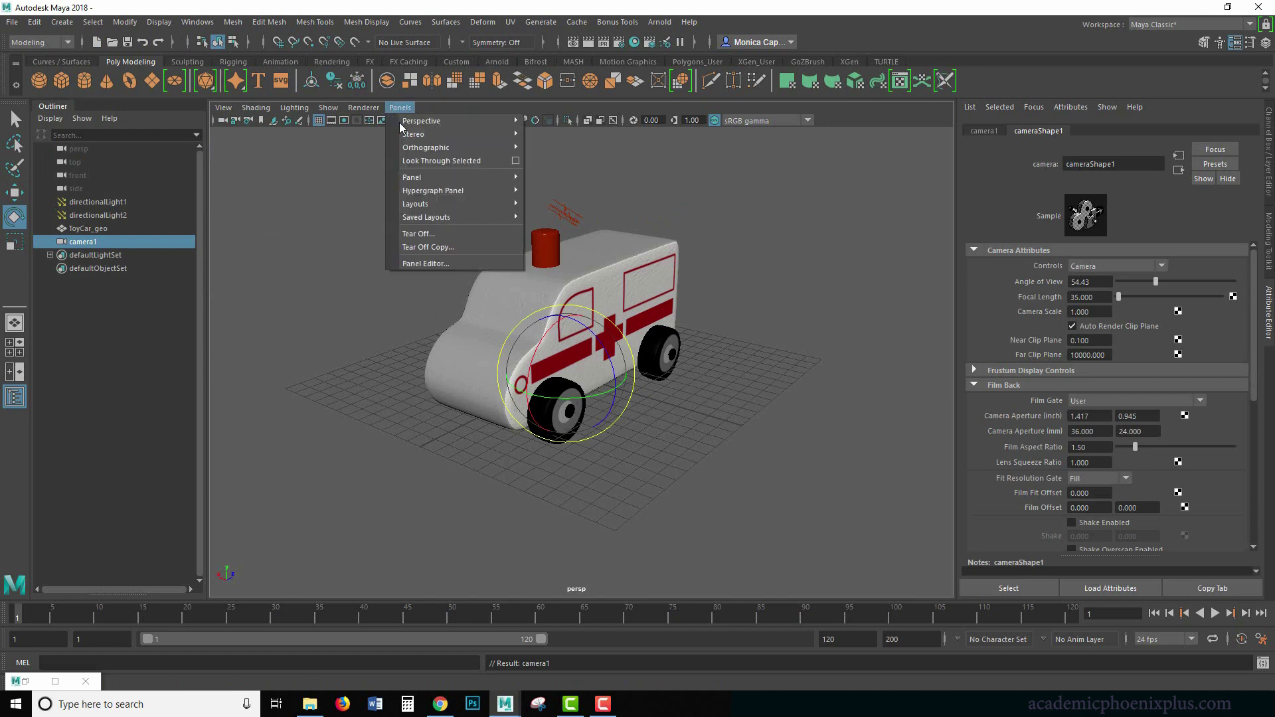
left_click(430, 161)
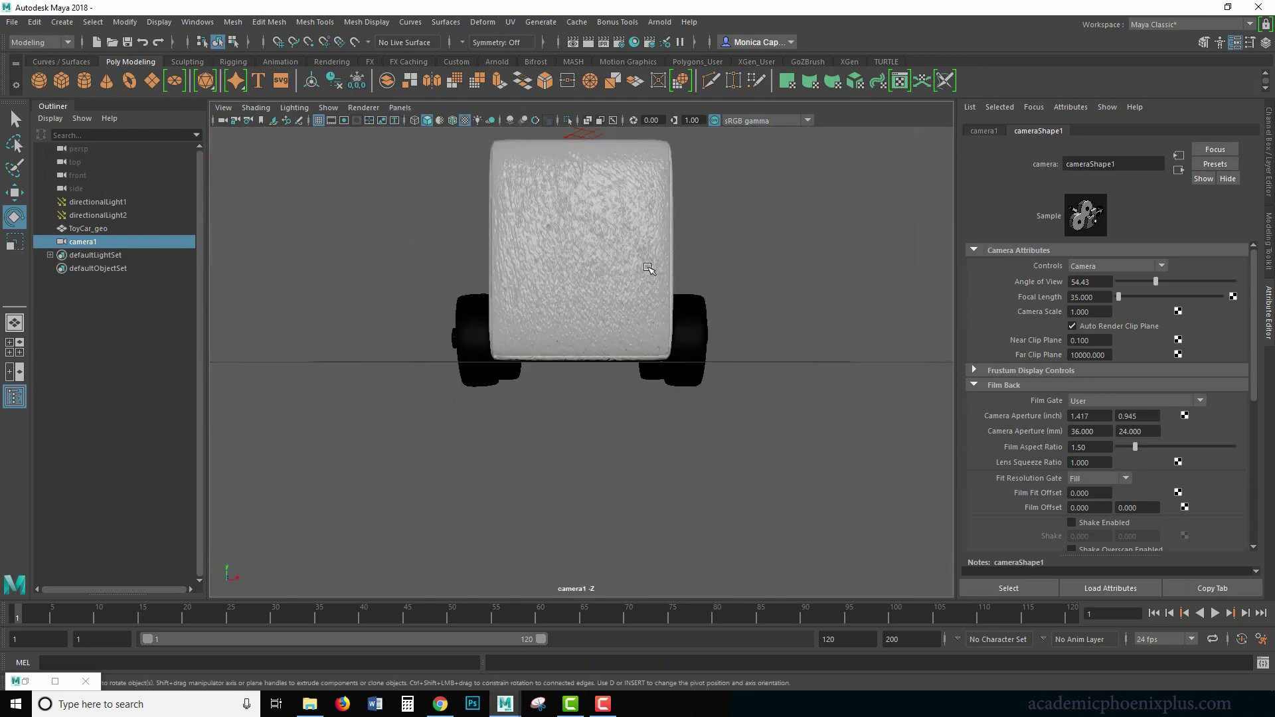
Orbit the new camera to frame the whole toy ambulance at an angle and display the resolution gate.
left_click_drag(391, 258, 555, 239, "alt")
left_click(344, 120)
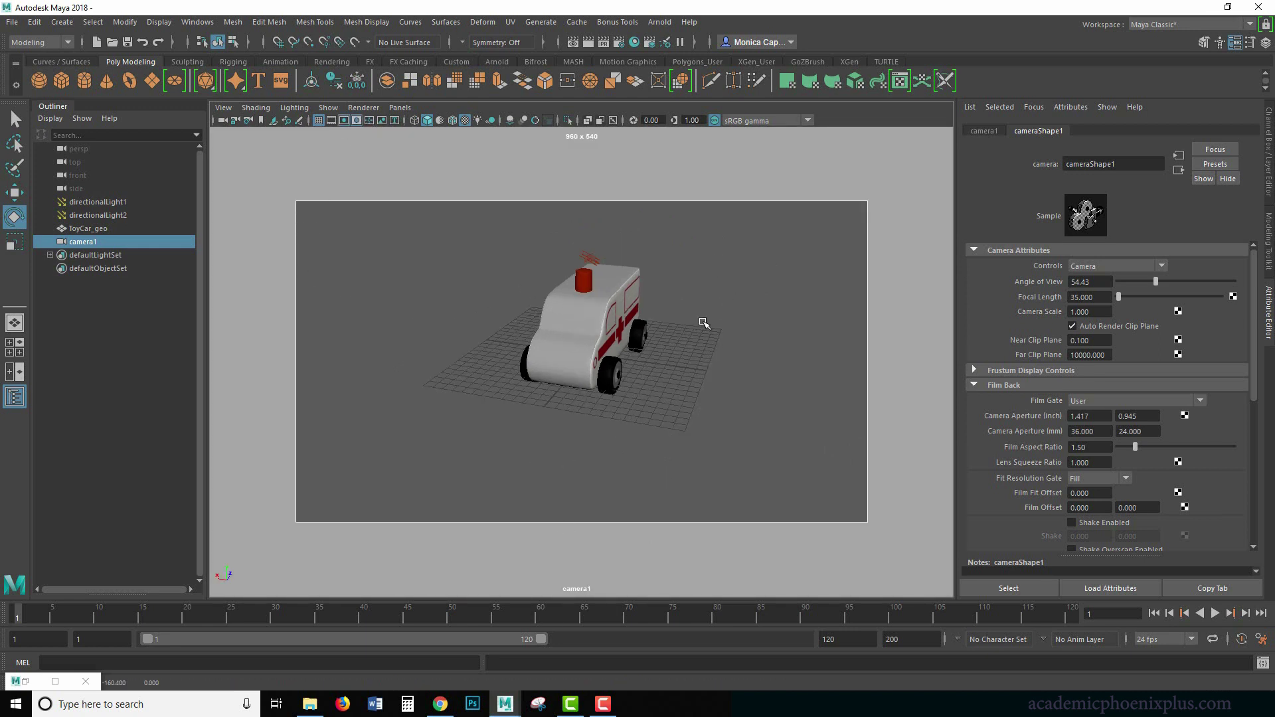
left_click_drag(709, 331, 658, 335, "alt")
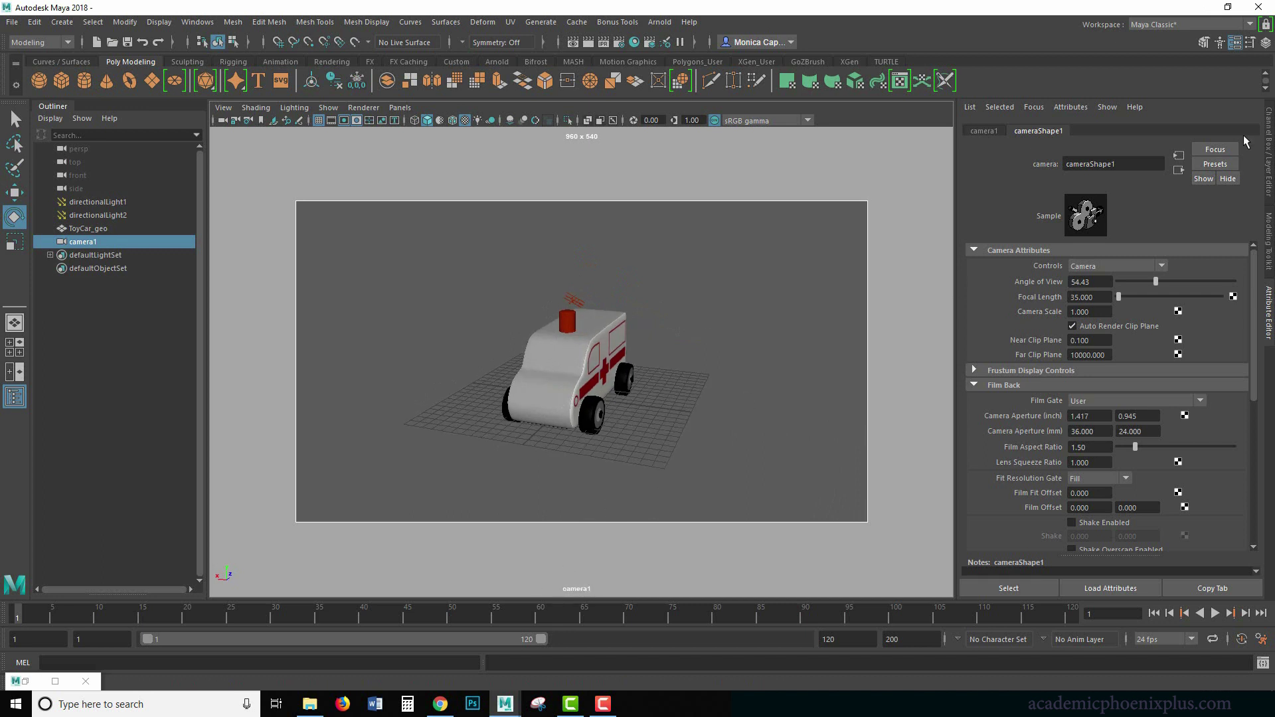
Rename the new camera as render_camera.
left_click(1264, 139)
left_click(1156, 135)
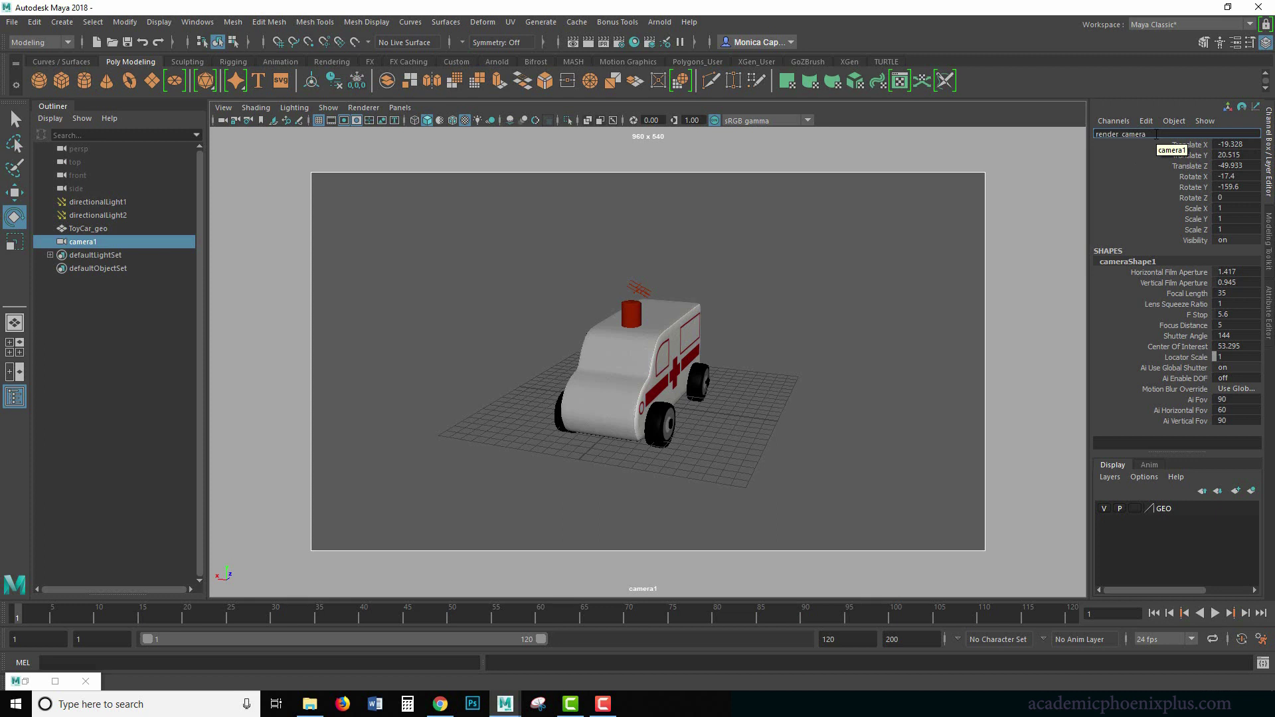
type("render_camera")
key("Return")
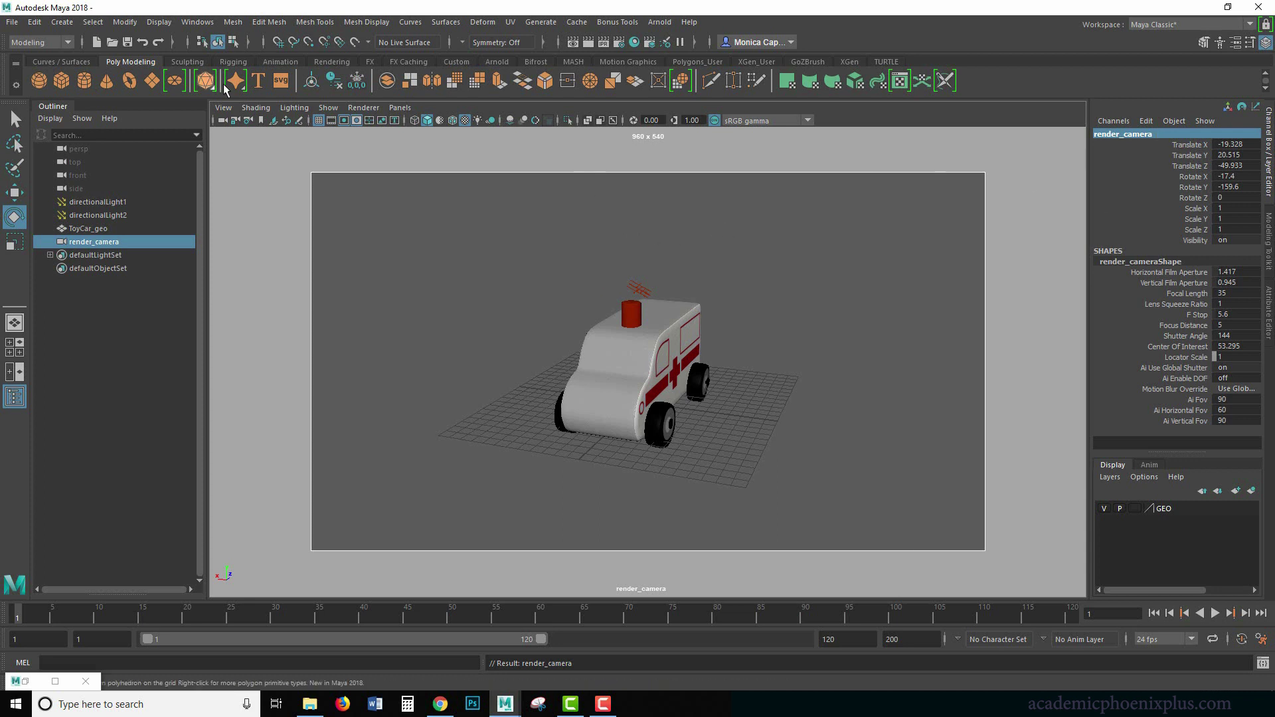
left_click(224, 109)
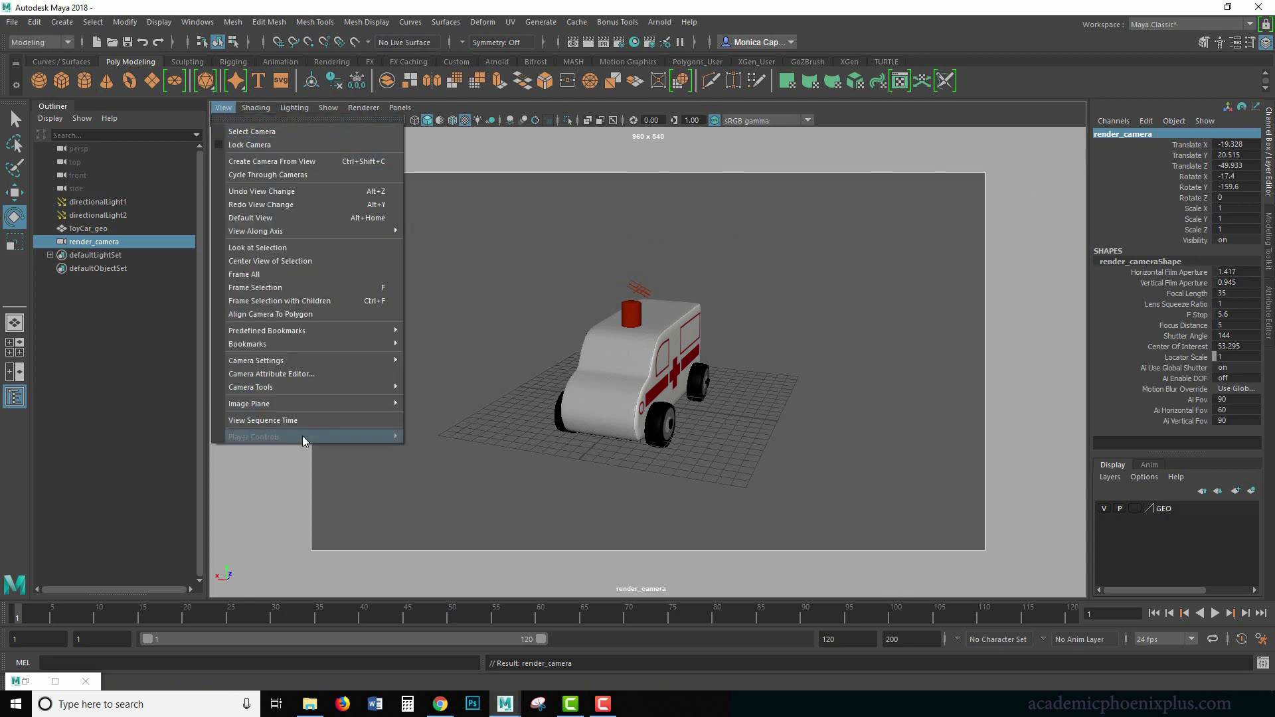
mouse_move(329, 406)
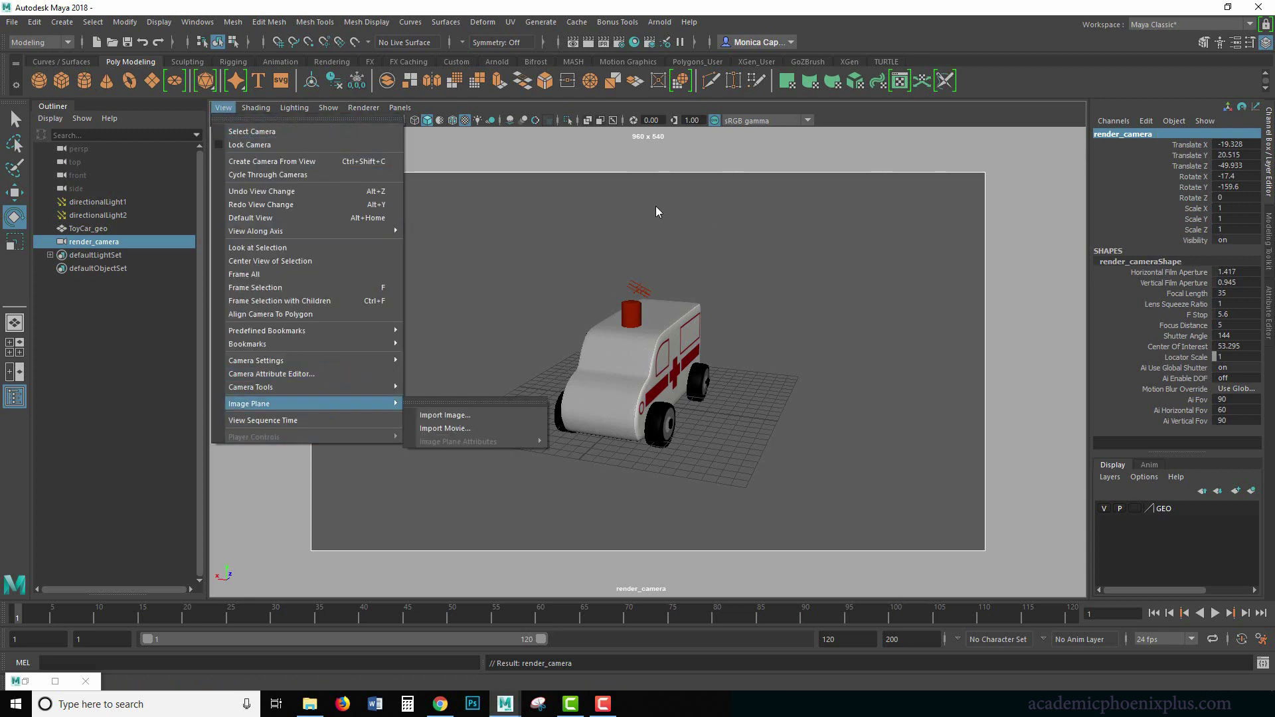
left_click(561, 214)
left_click(106, 243)
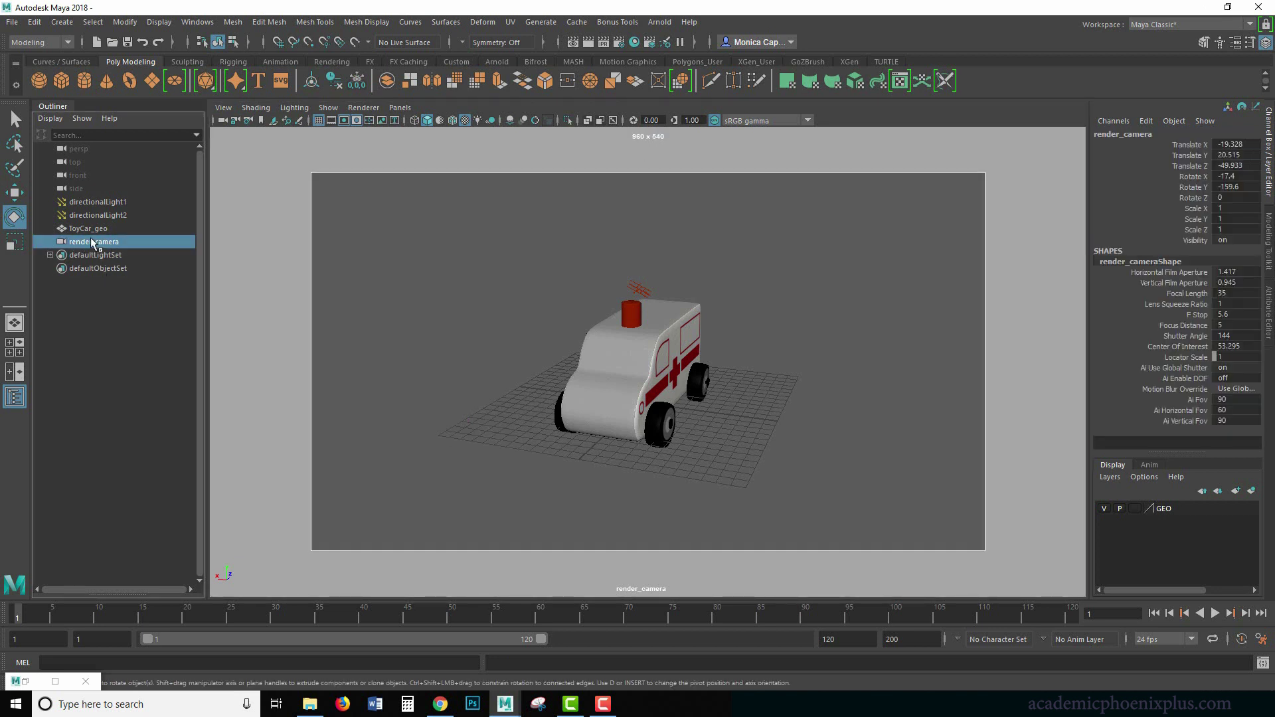
left_click(223, 107)
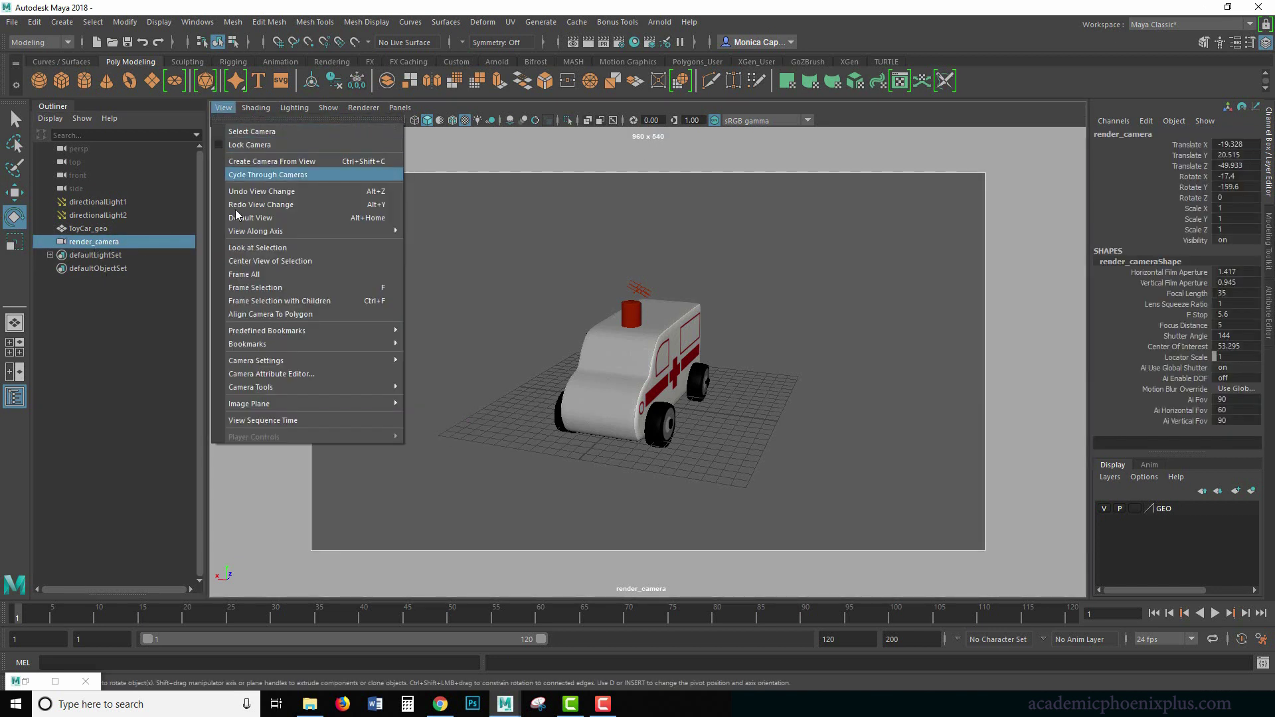
mouse_move(300, 403)
left_click(425, 417)
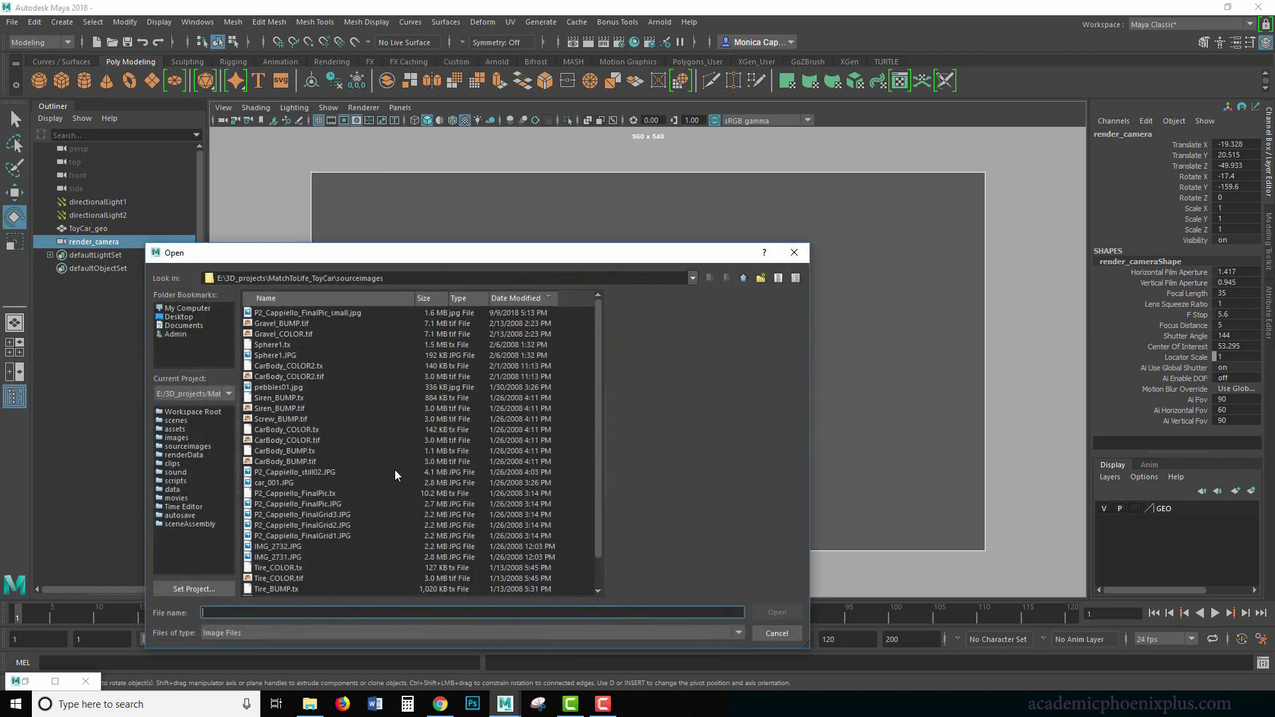
left_click_drag(599, 361, 594, 389)
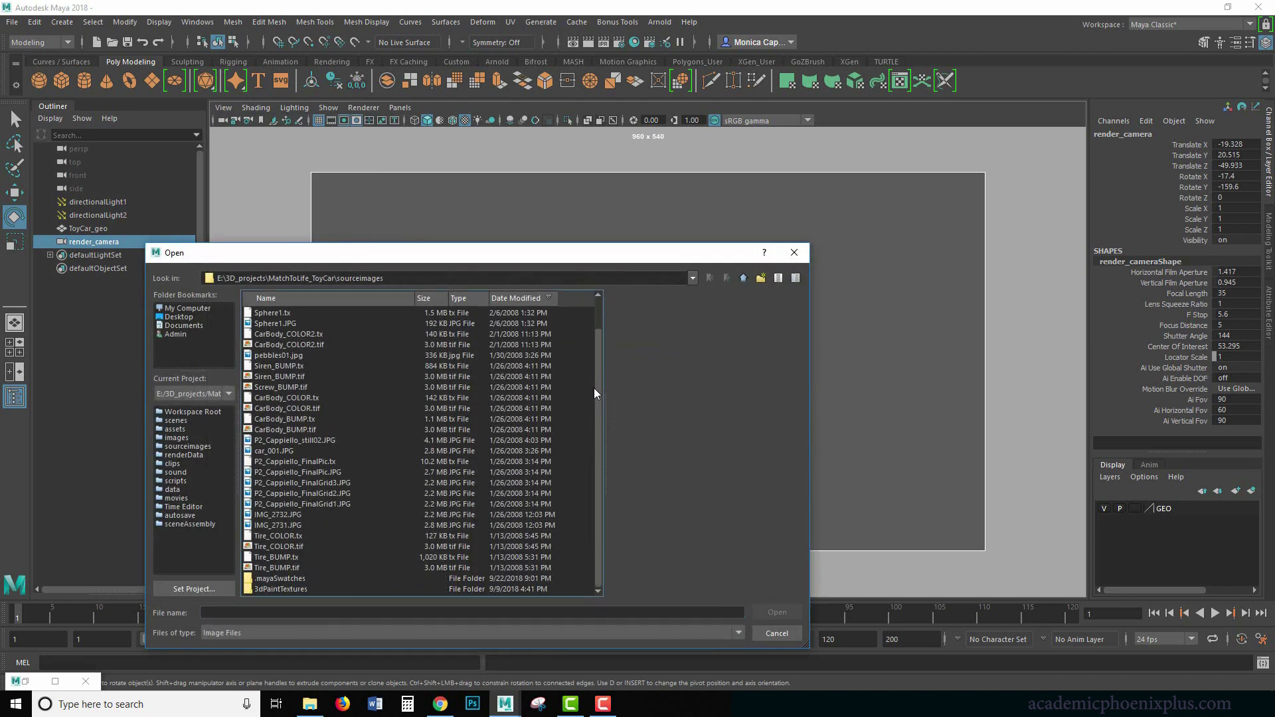
left_click(196, 446)
left_click(793, 252)
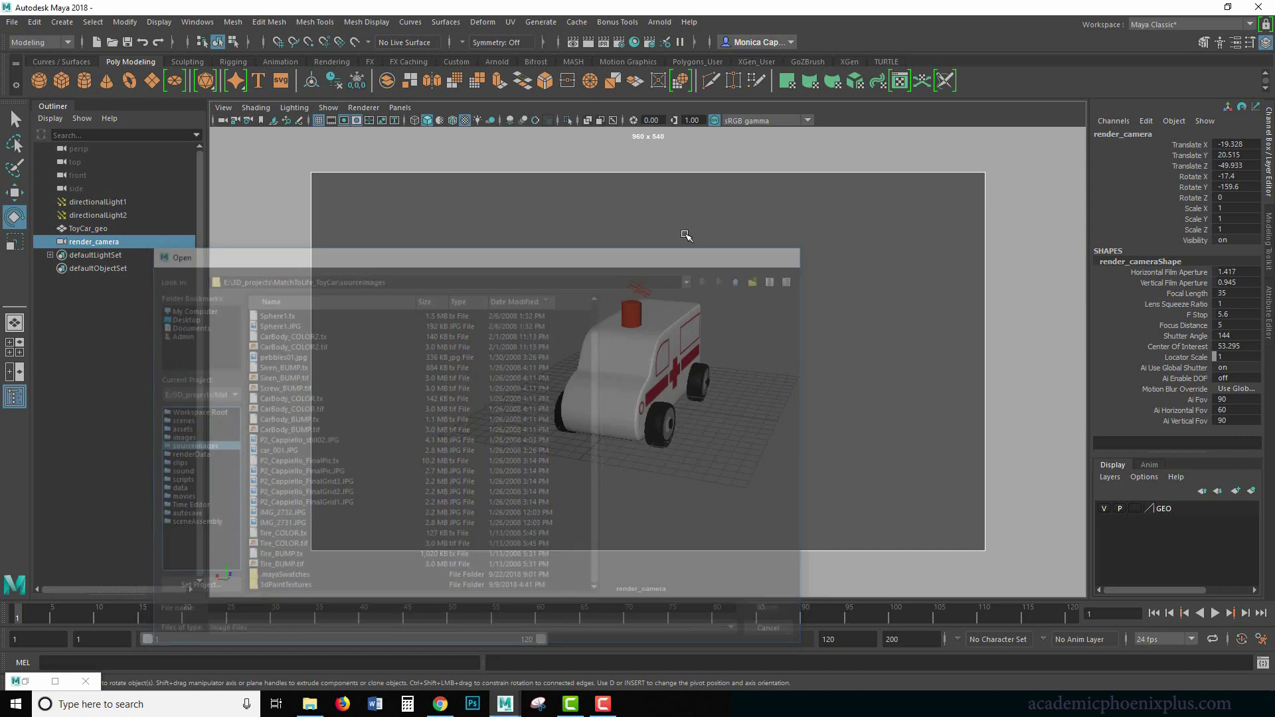
left_click(12, 22)
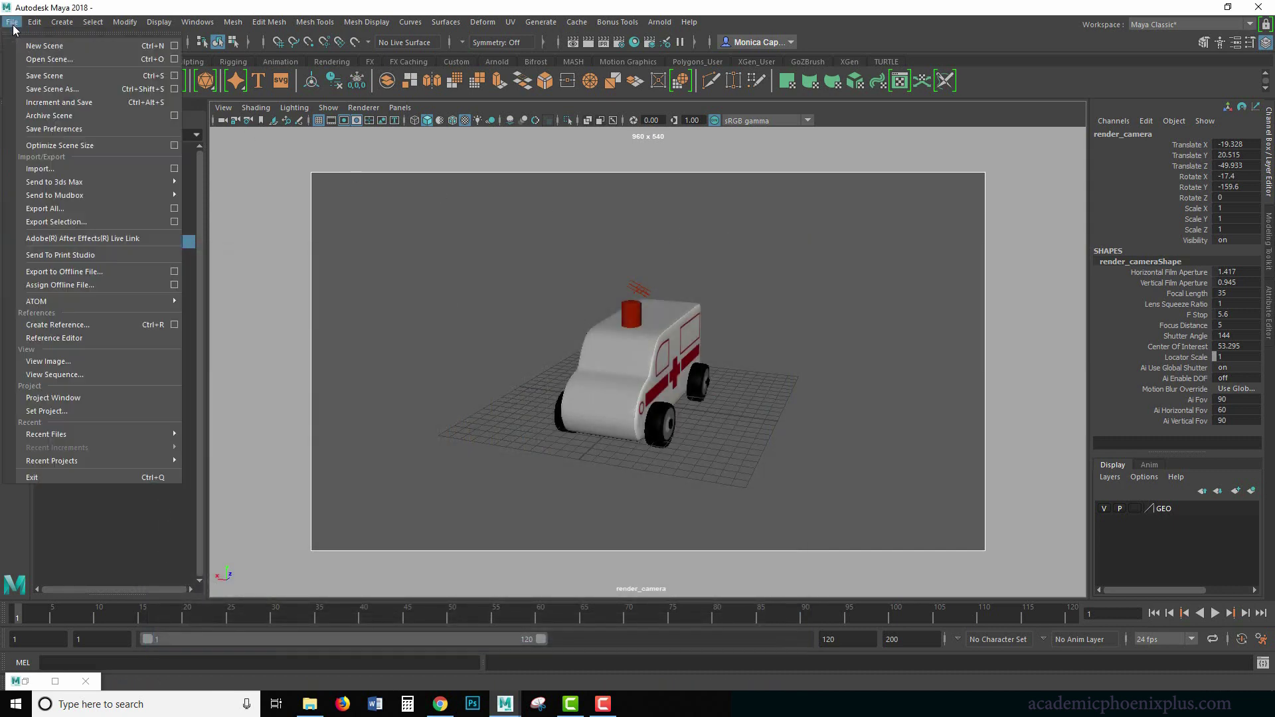
left_click(137, 411)
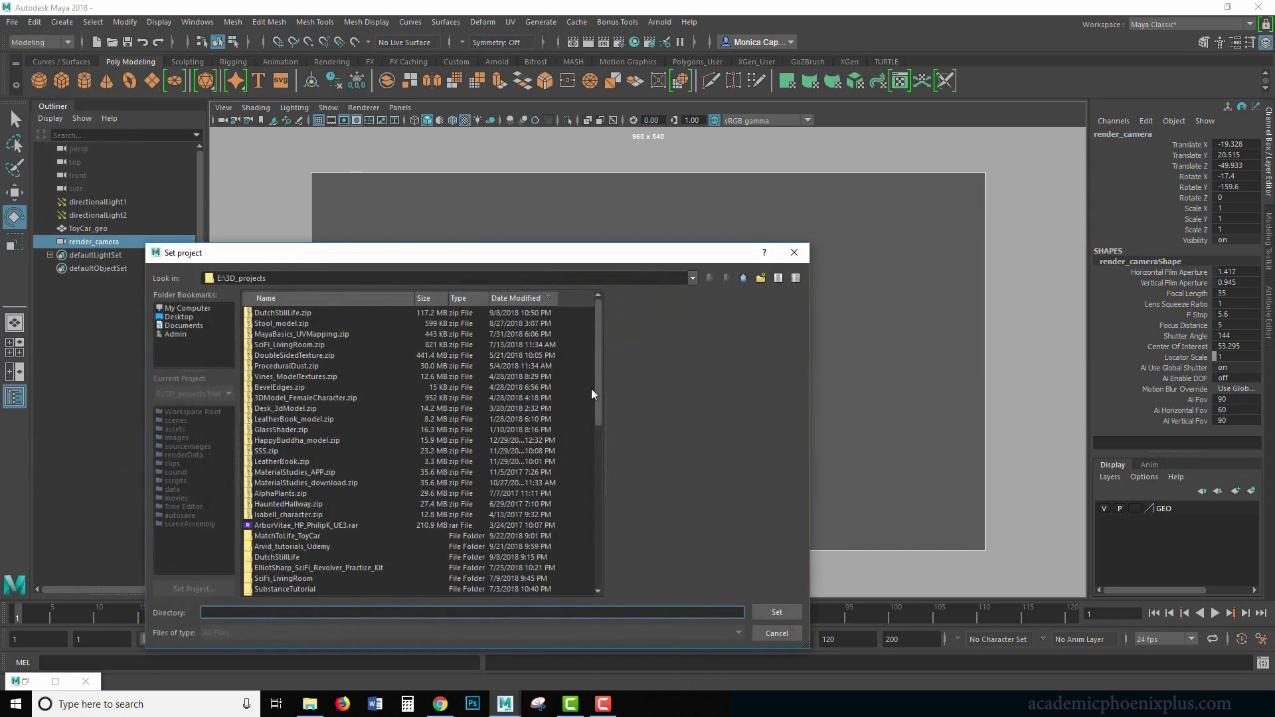
scroll(591, 389, "down", 1)
left_click(794, 253)
left_click(410, 22)
left_click(223, 108)
Import car_001.JPG from the sourceimages folder as the image plane of render_camera and orbit the ambulance model against the photo.
left_click(223, 107)
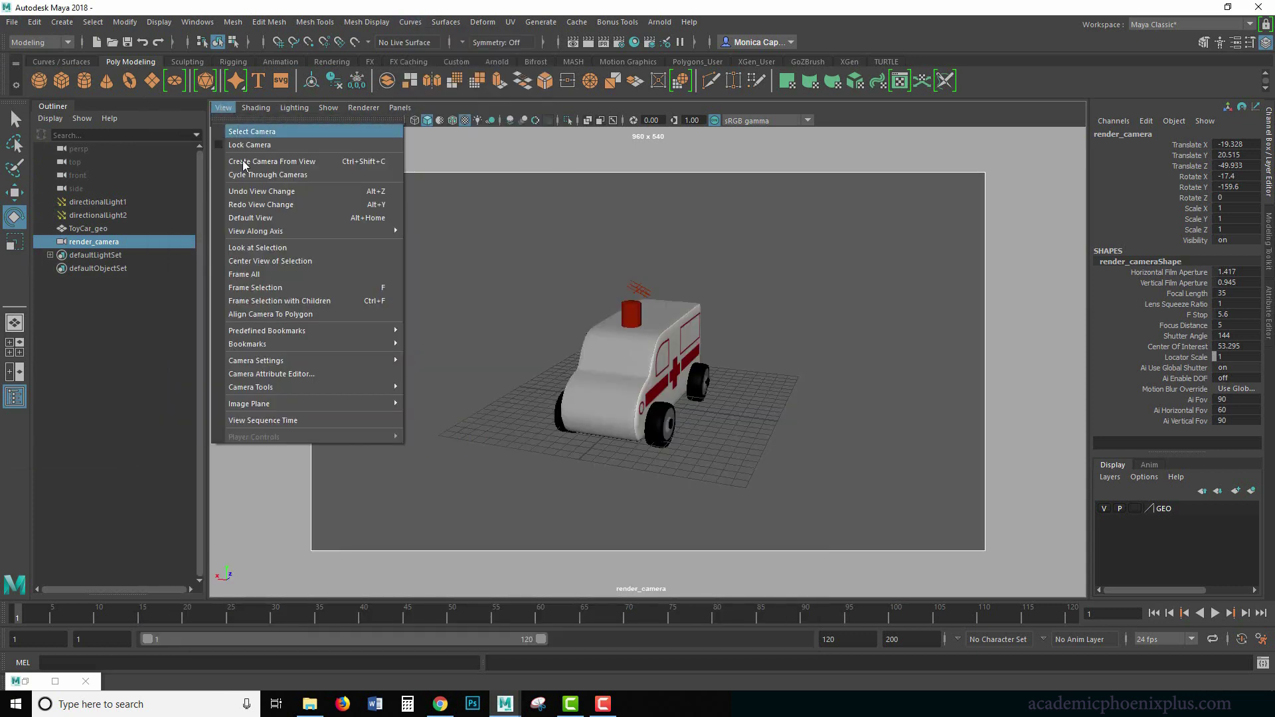
mouse_move(289, 405)
left_click(500, 417)
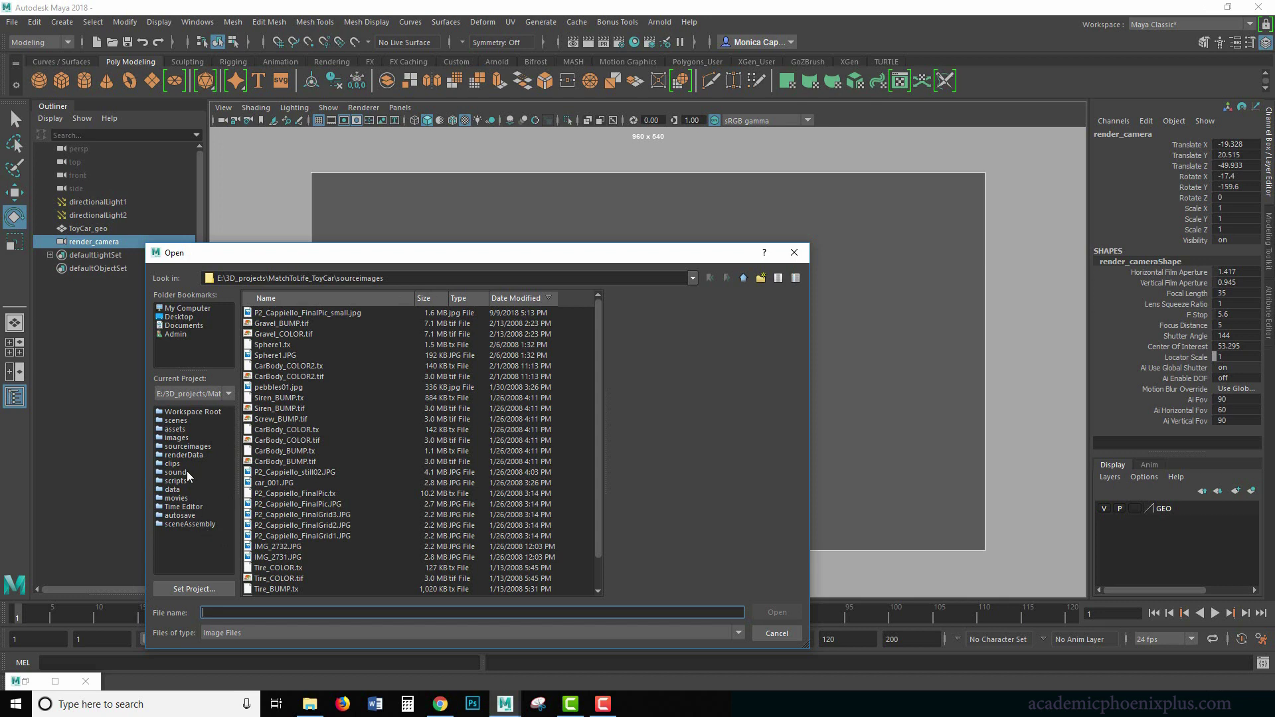
left_click(323, 313)
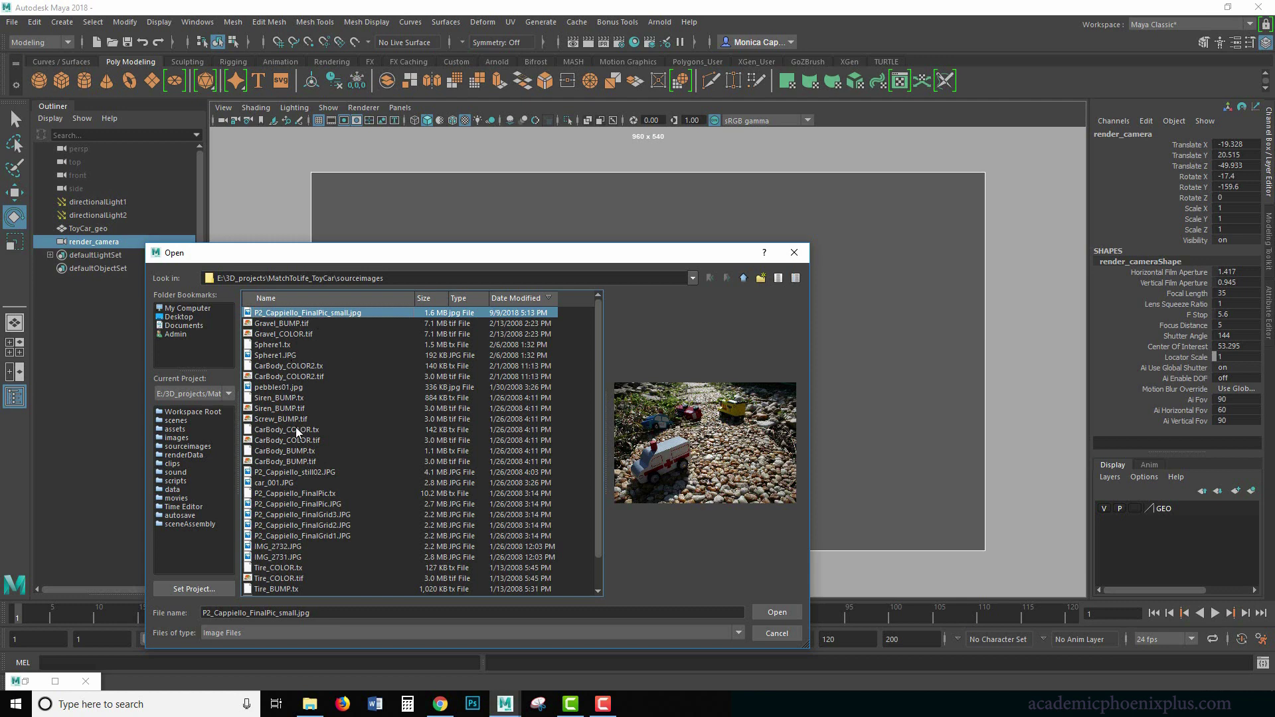
left_click(324, 472)
left_click(286, 483)
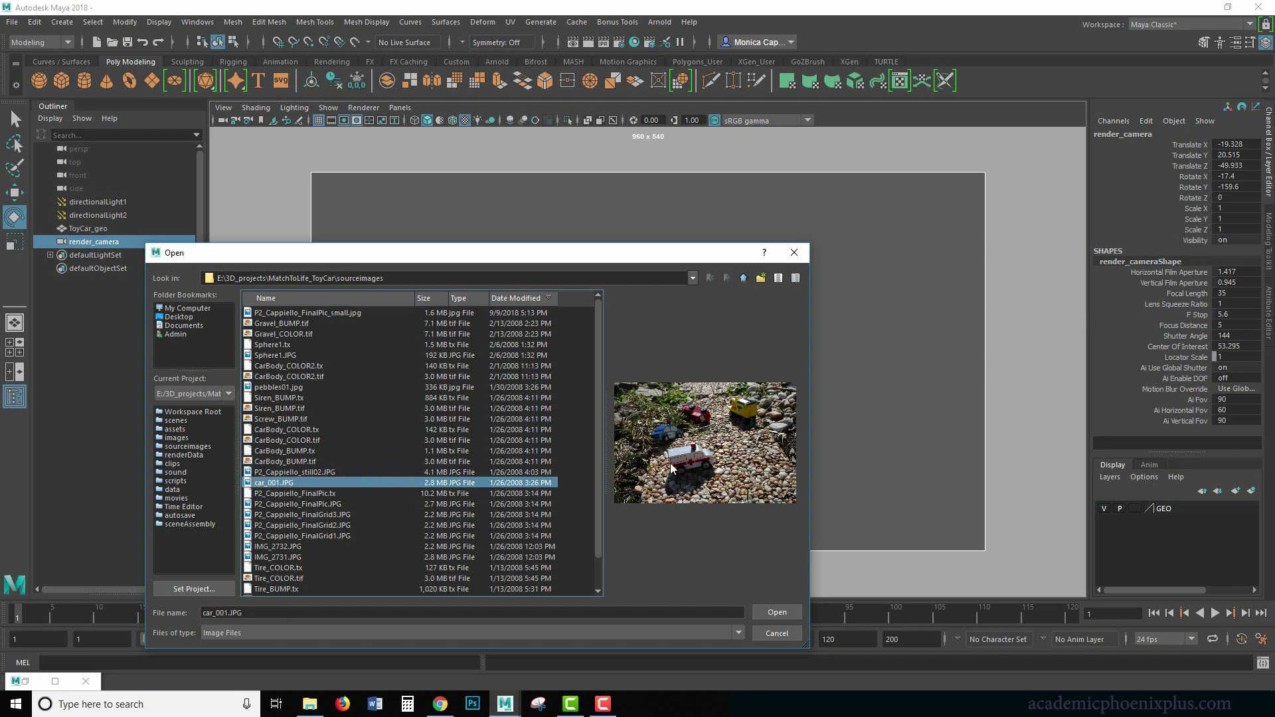
left_click(764, 612)
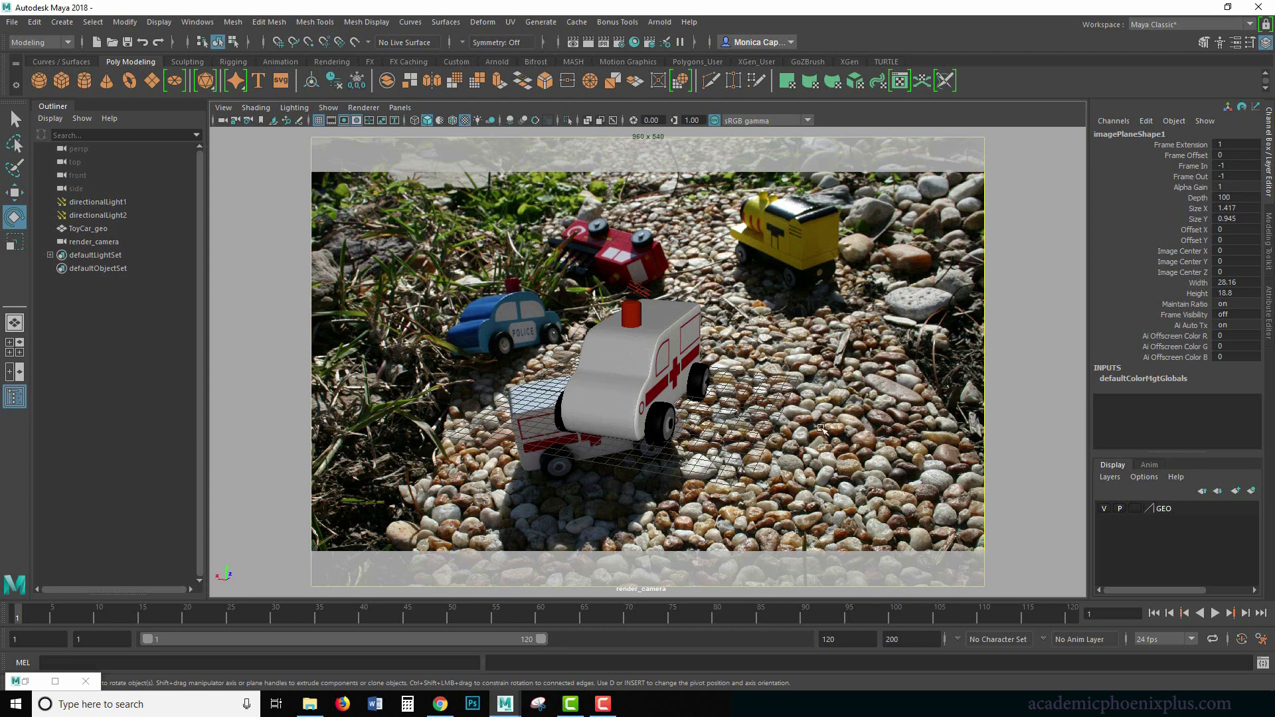
left_click_drag(758, 440, 681, 463, "alt")
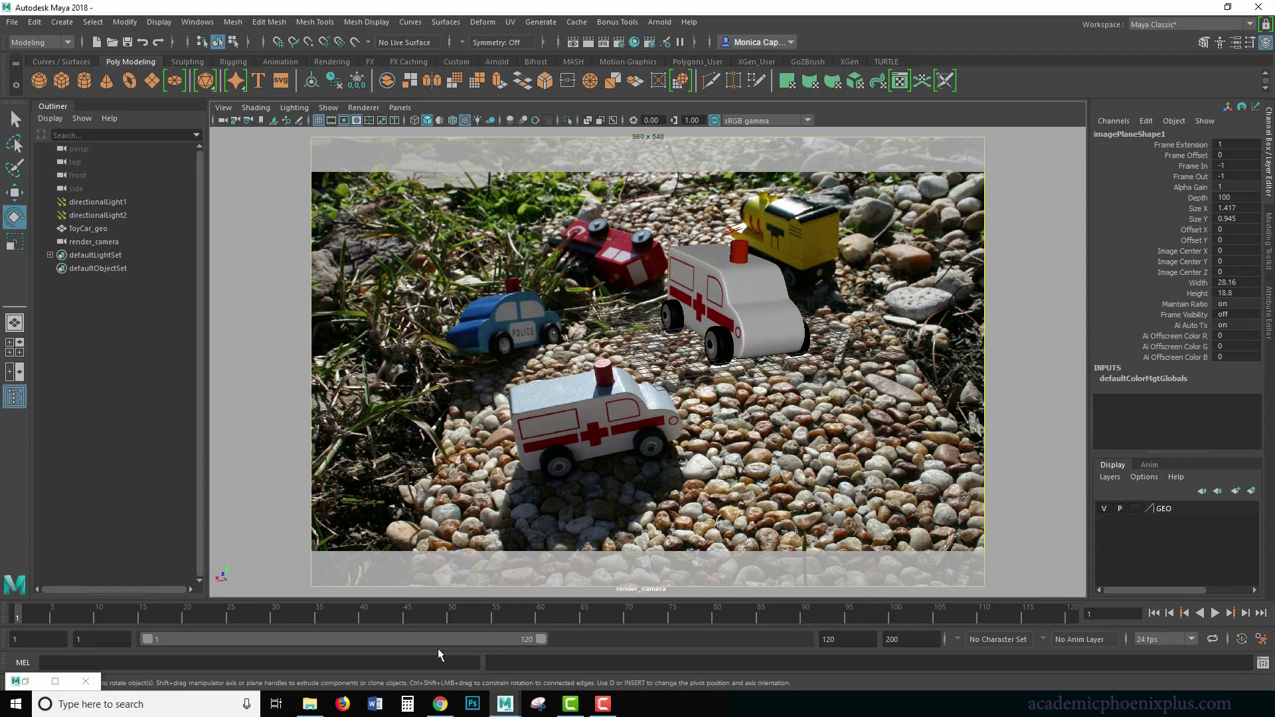
Check the pixel dimensions of the car_001 photo in its file properties in the sourceimages folder.
left_click(310, 704)
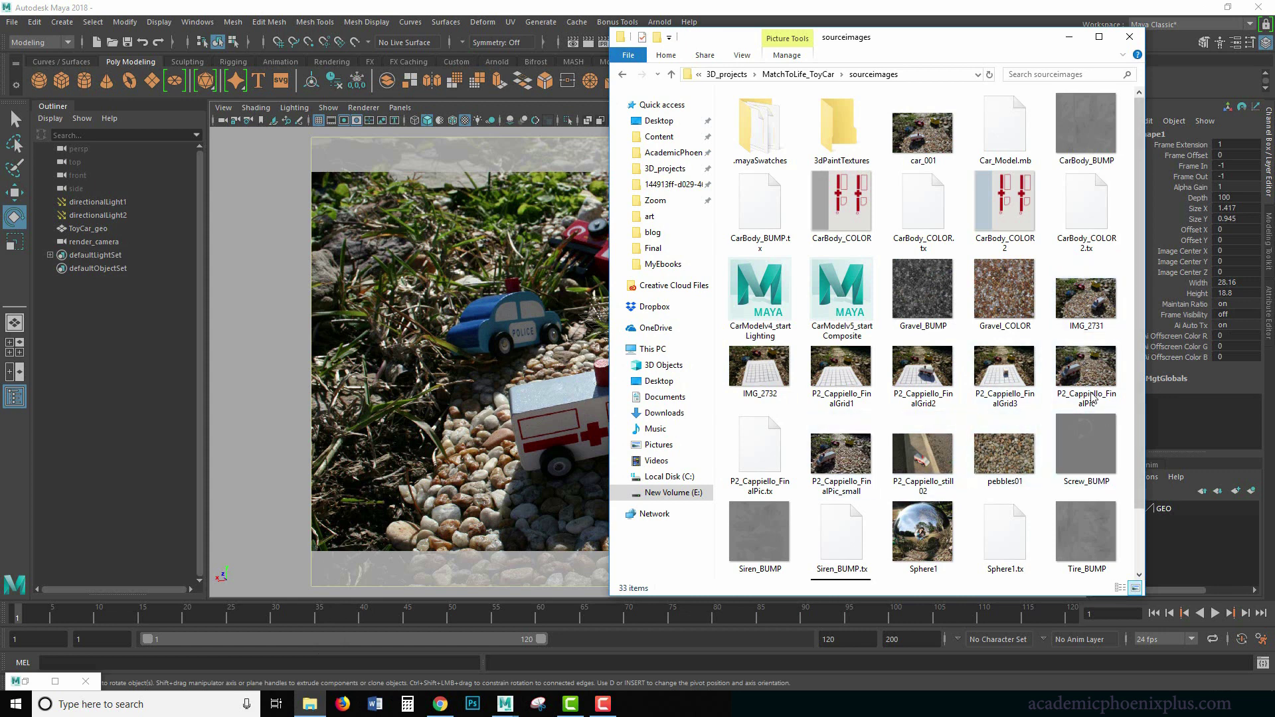
left_click(925, 156)
right_click(923, 162)
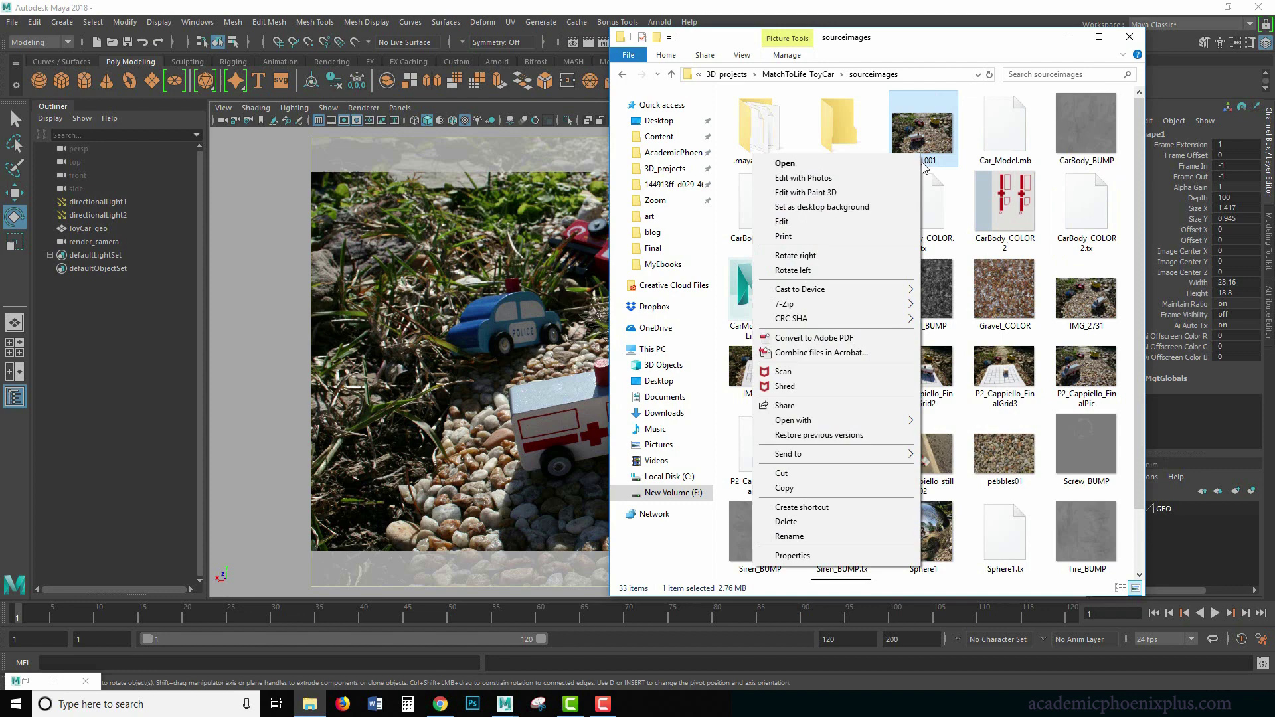
left_click(829, 554)
left_click(981, 186)
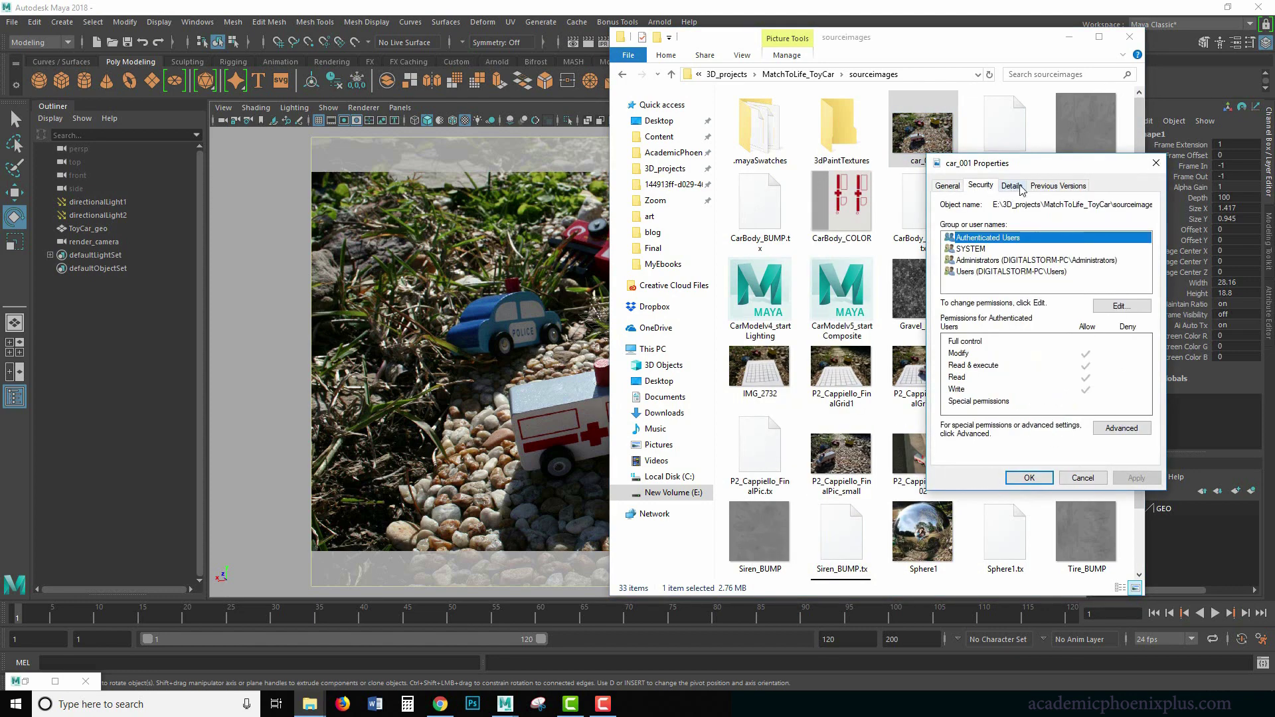
left_click(1012, 186)
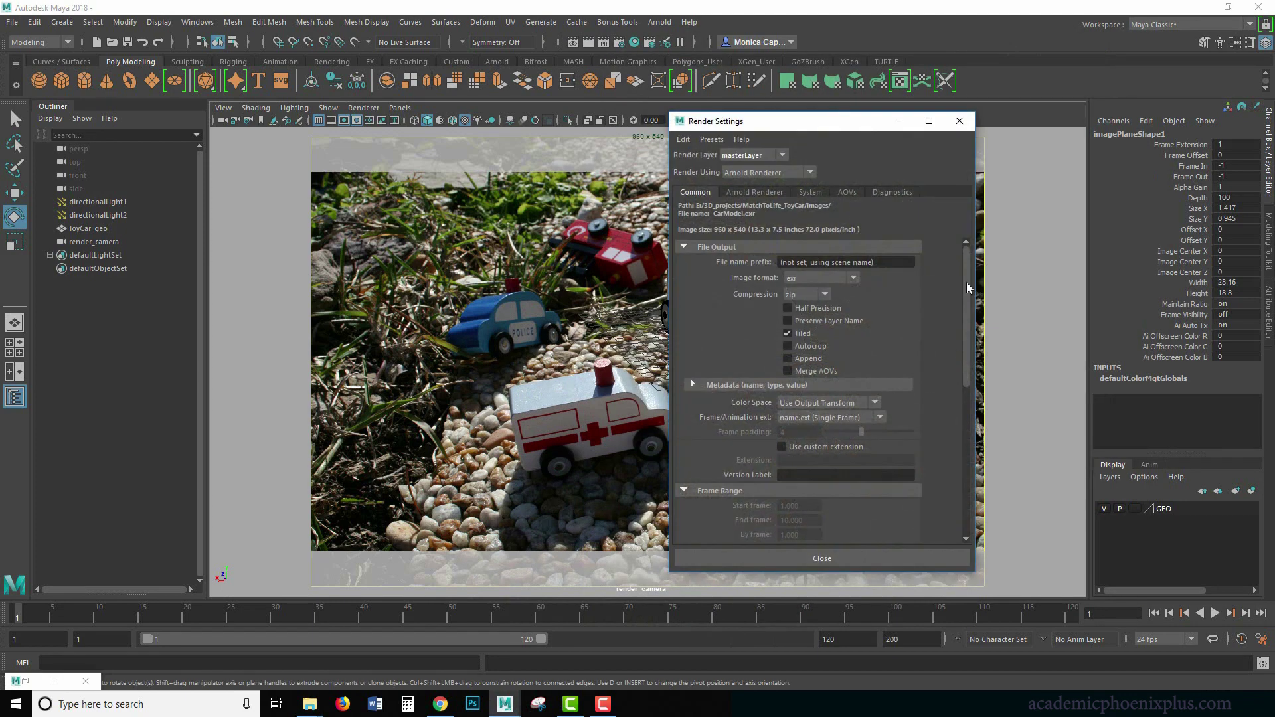
Set the render image size to 2816 pixels wide and 1880 pixels high, and close the render settings.
scroll(966, 282, "down", 8)
left_click(771, 413)
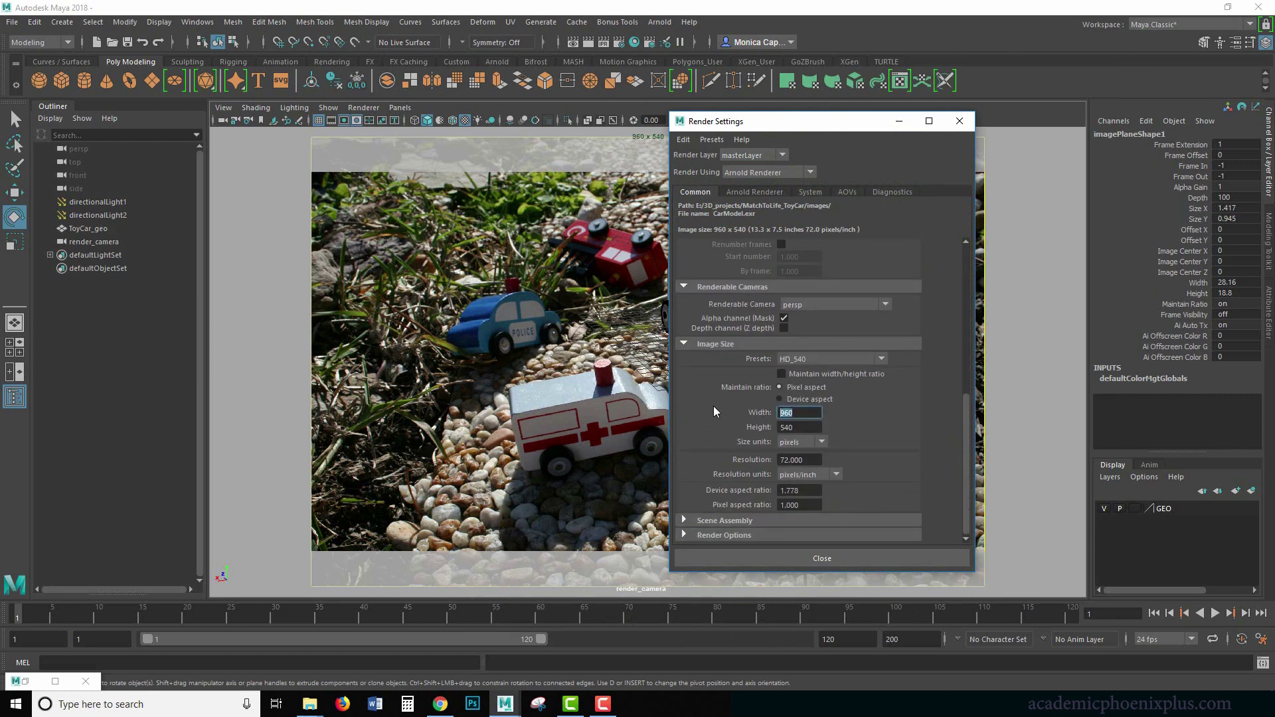
type("261")
key("BackSpace")
key("BackSpace")
type("816")
key("Tab")
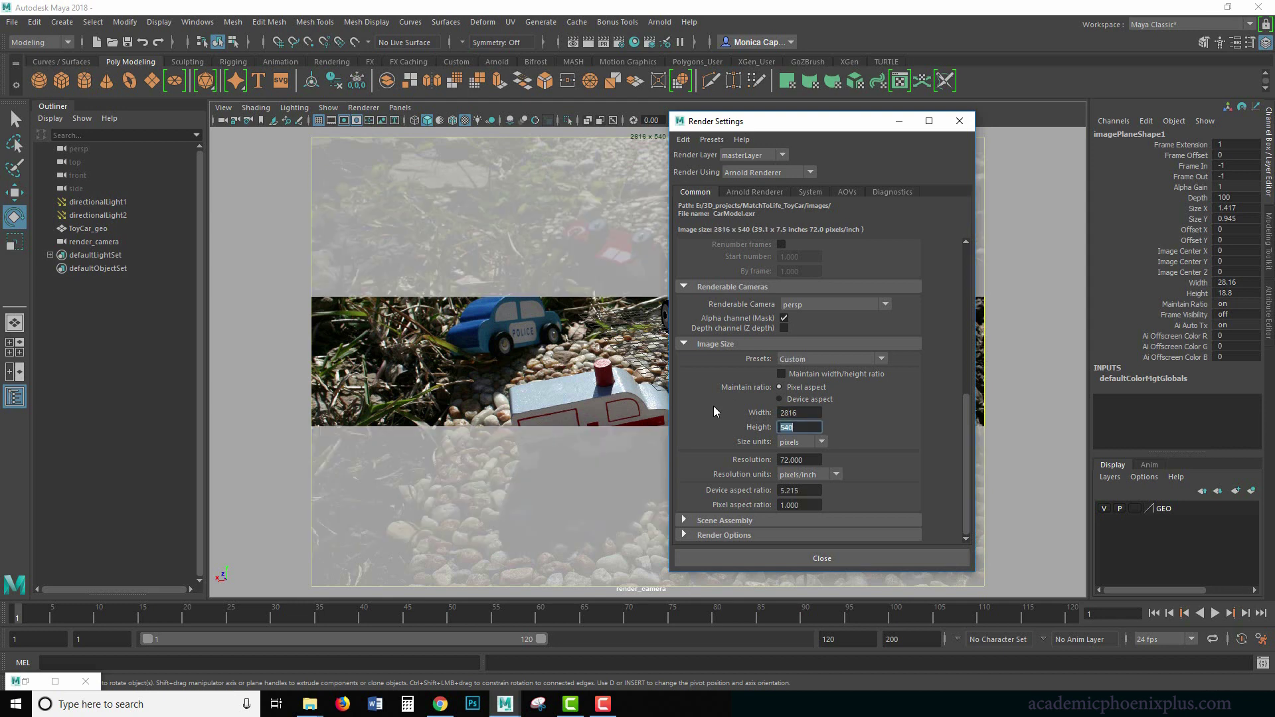
type("1880")
key("Return")
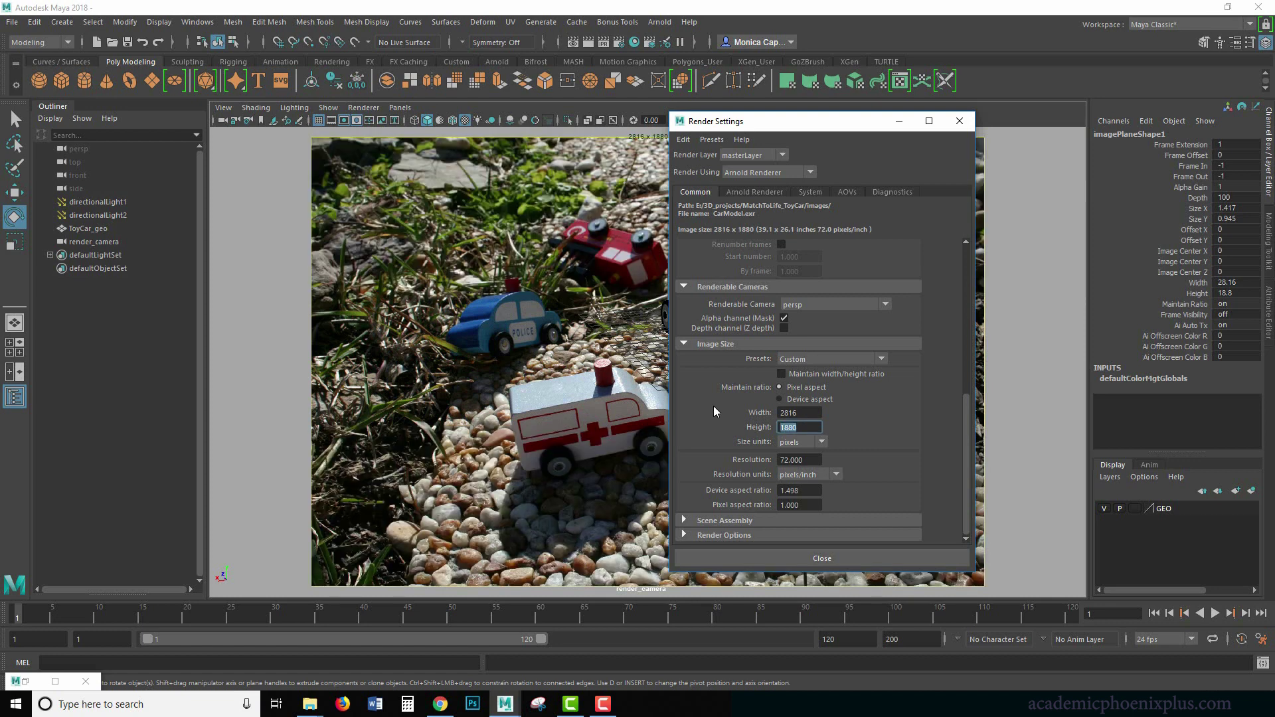
left_click(959, 121)
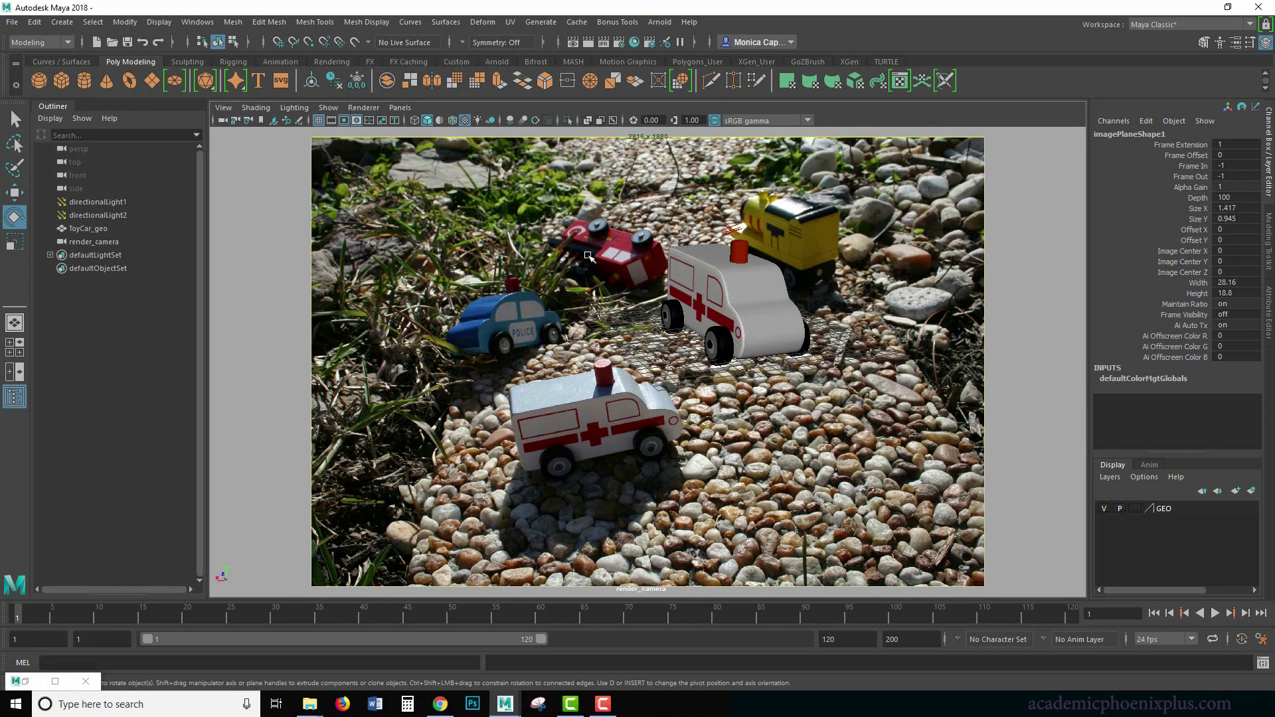
left_click(588, 42)
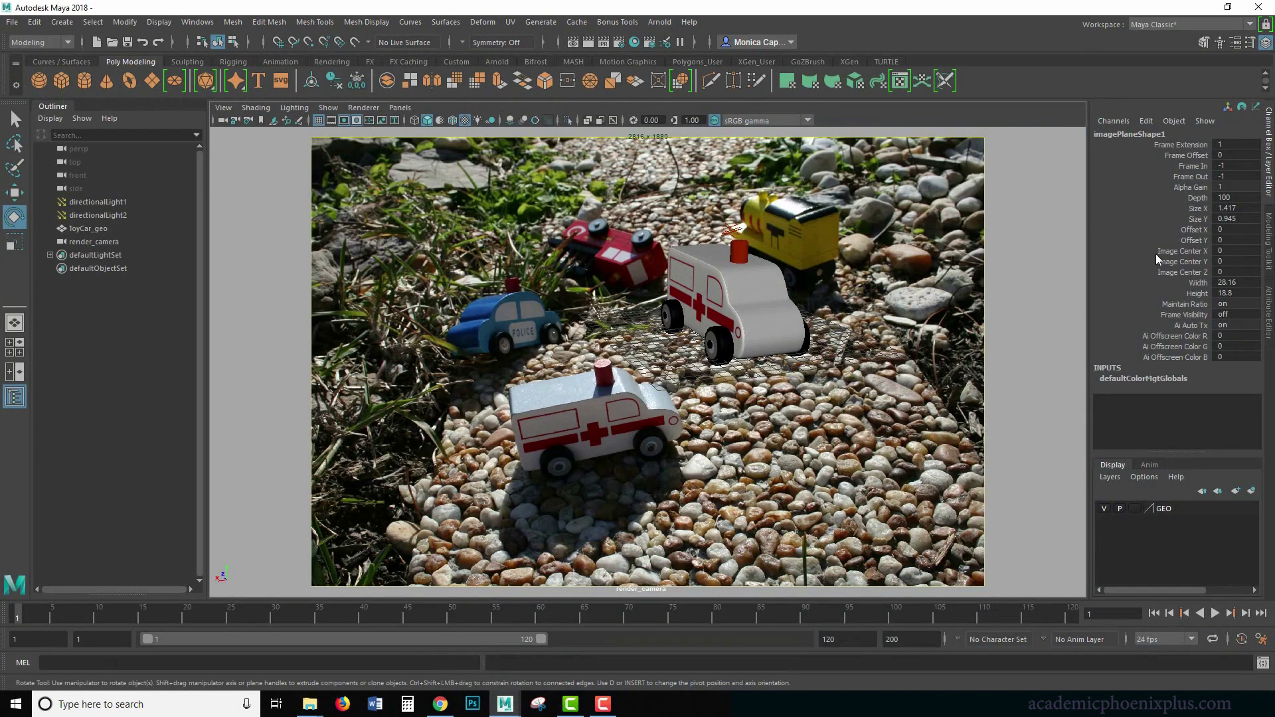
Set the render image width to 1024 pixels with the width/height ratio maintained, and close the render settings.
left_click(619, 42)
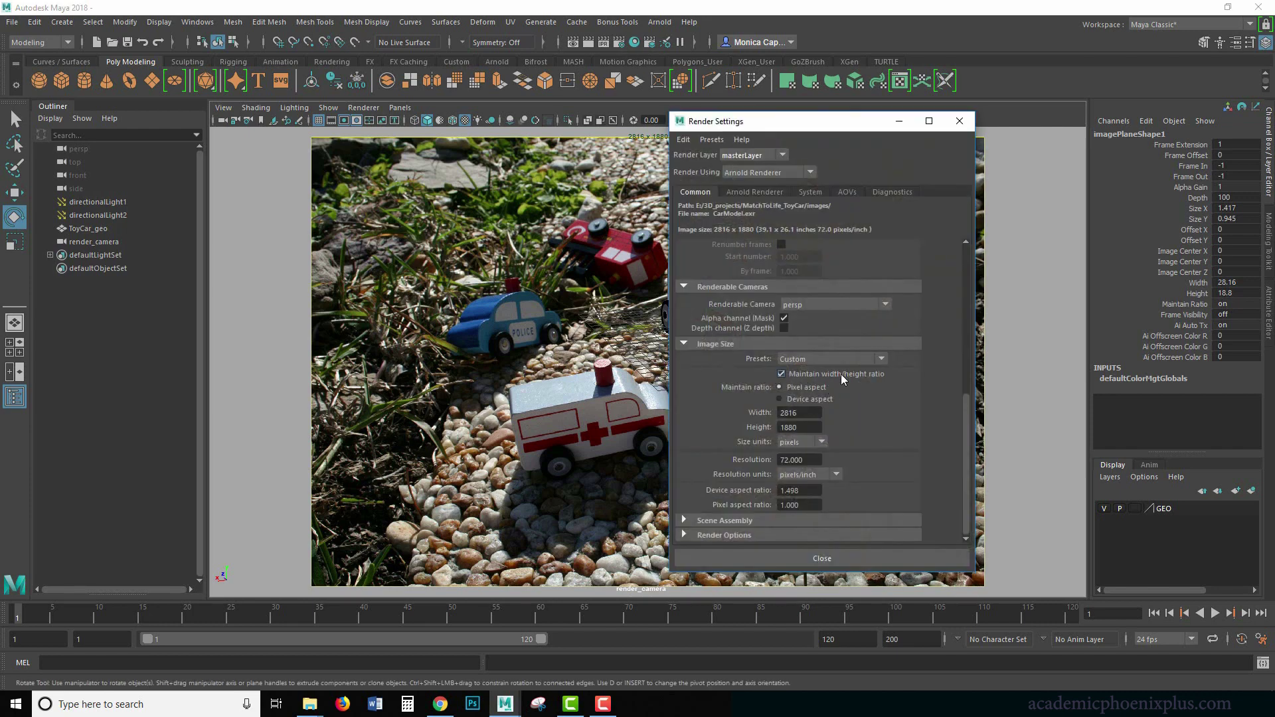
left_click(812, 376)
double_click(813, 412)
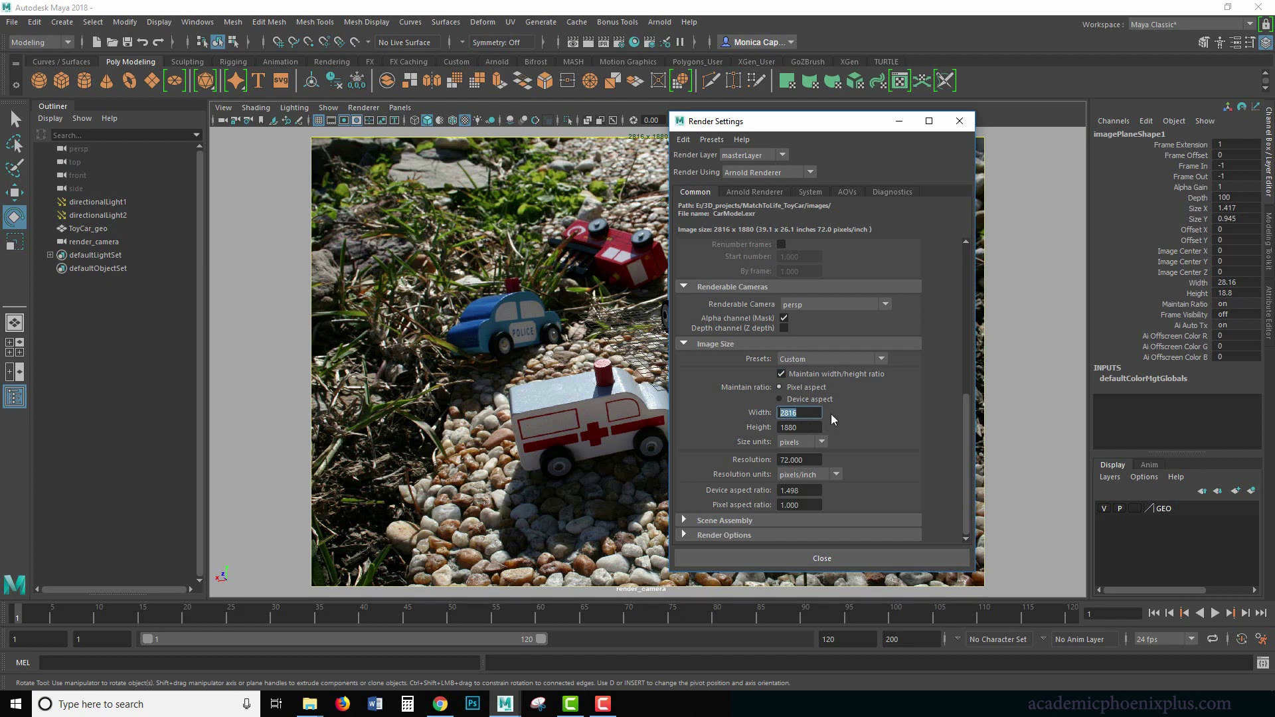
type("1024")
key("Return")
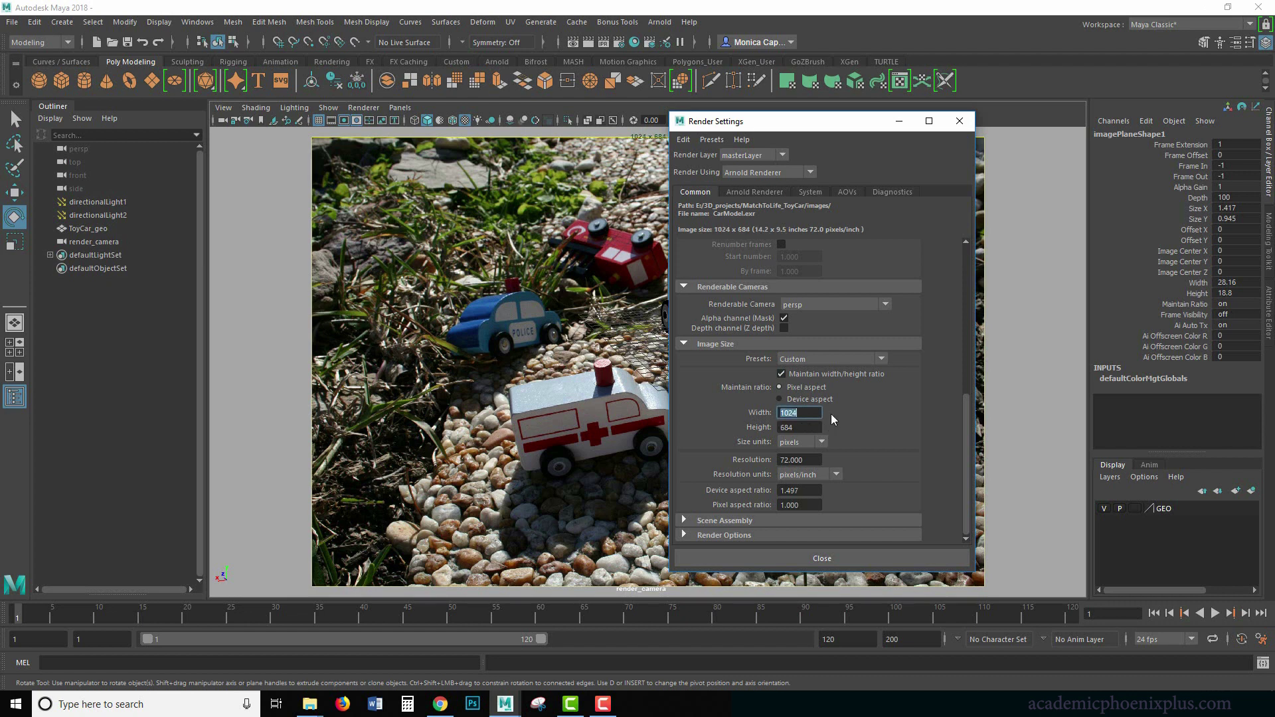
left_click(862, 558)
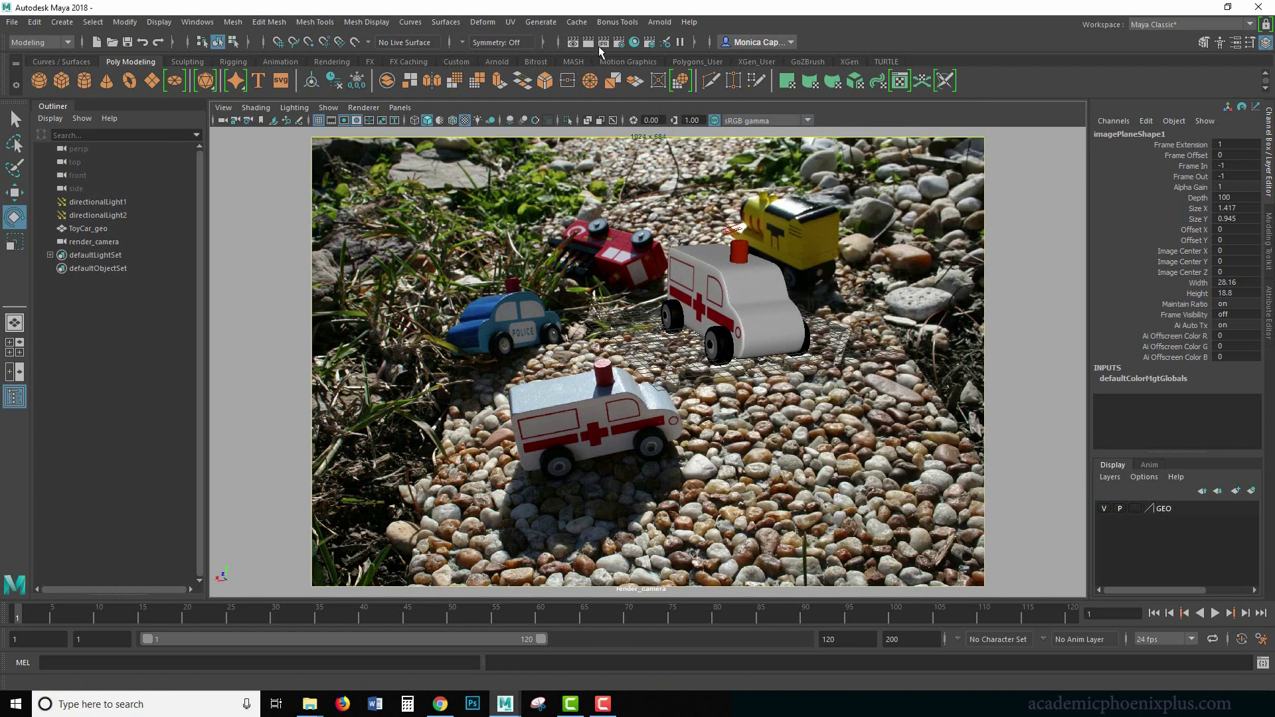
left_click(588, 42)
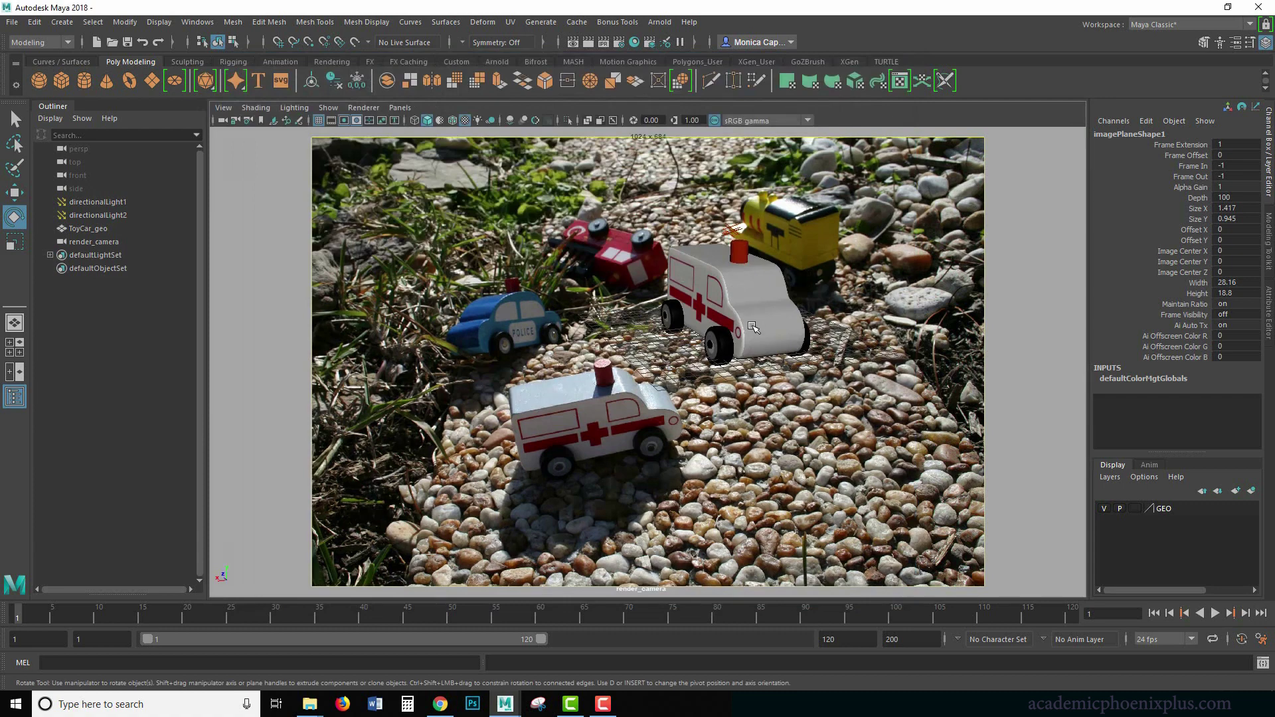
Select ToyCar_geo, view it from another angle against the photo, and hide it.
left_click(753, 327)
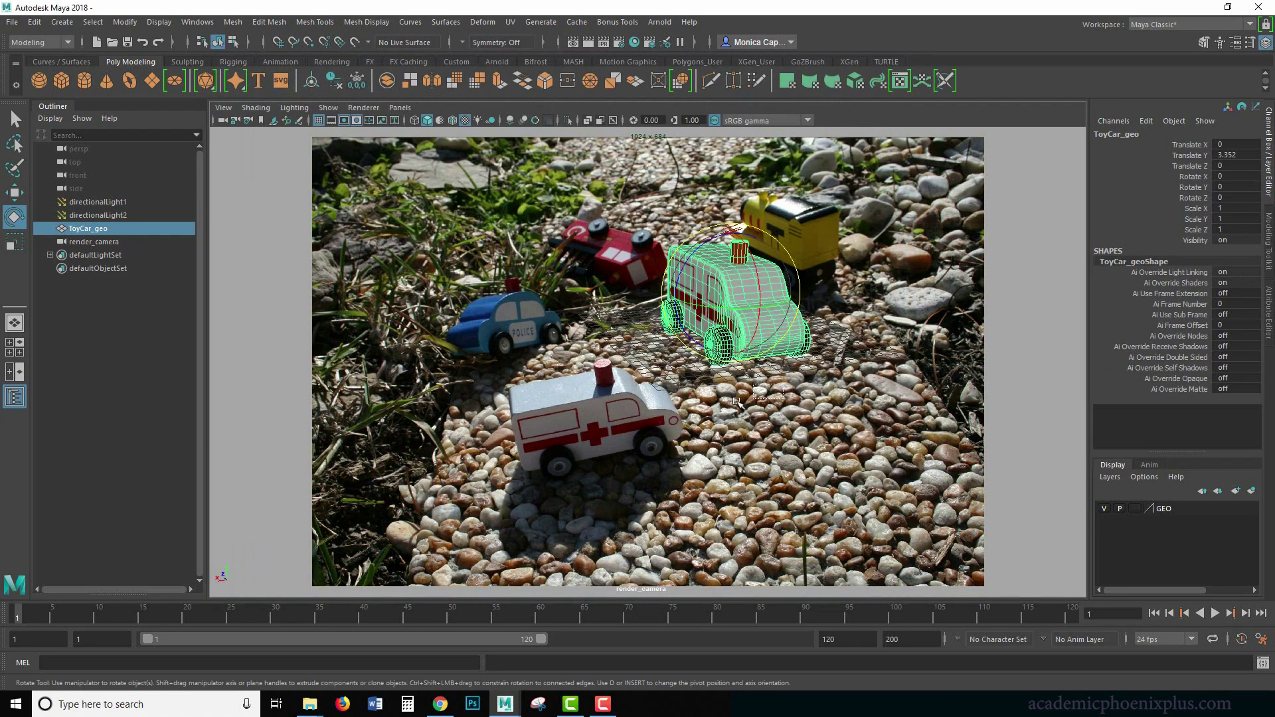
left_click(804, 384)
left_click_drag(762, 379, 588, 304, "alt")
left_click(106, 229)
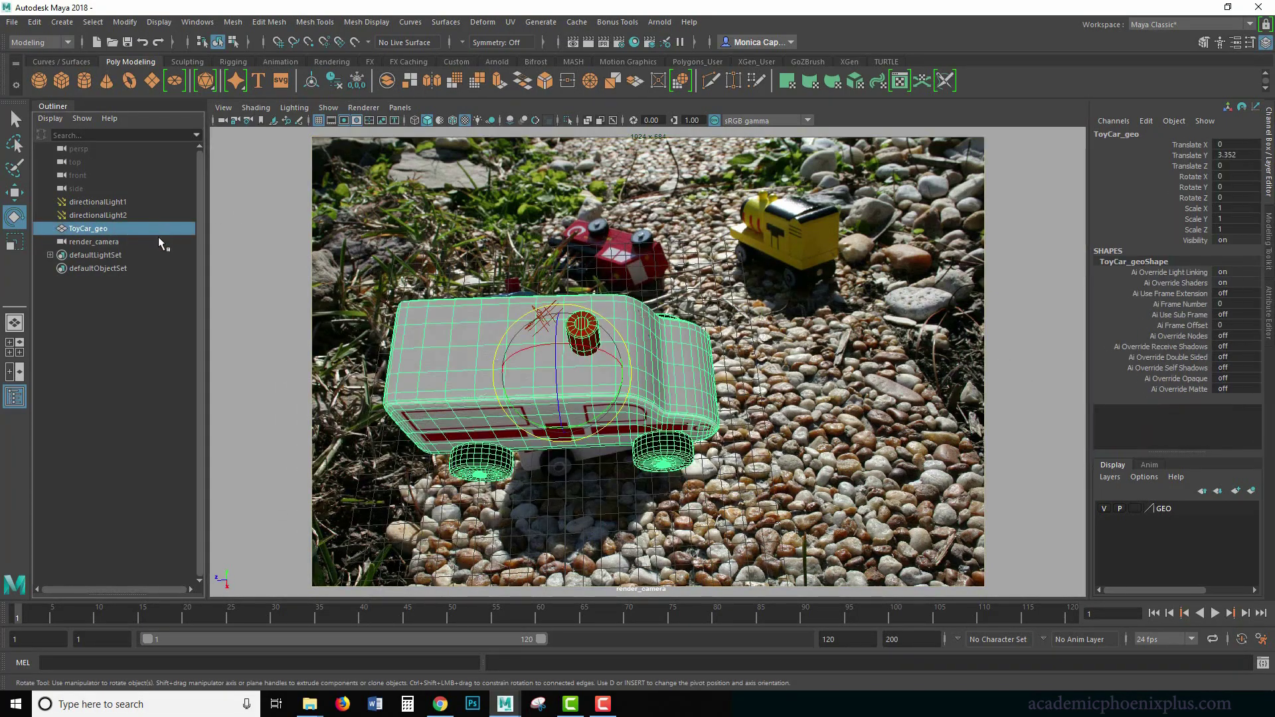
key("ctrl+h")
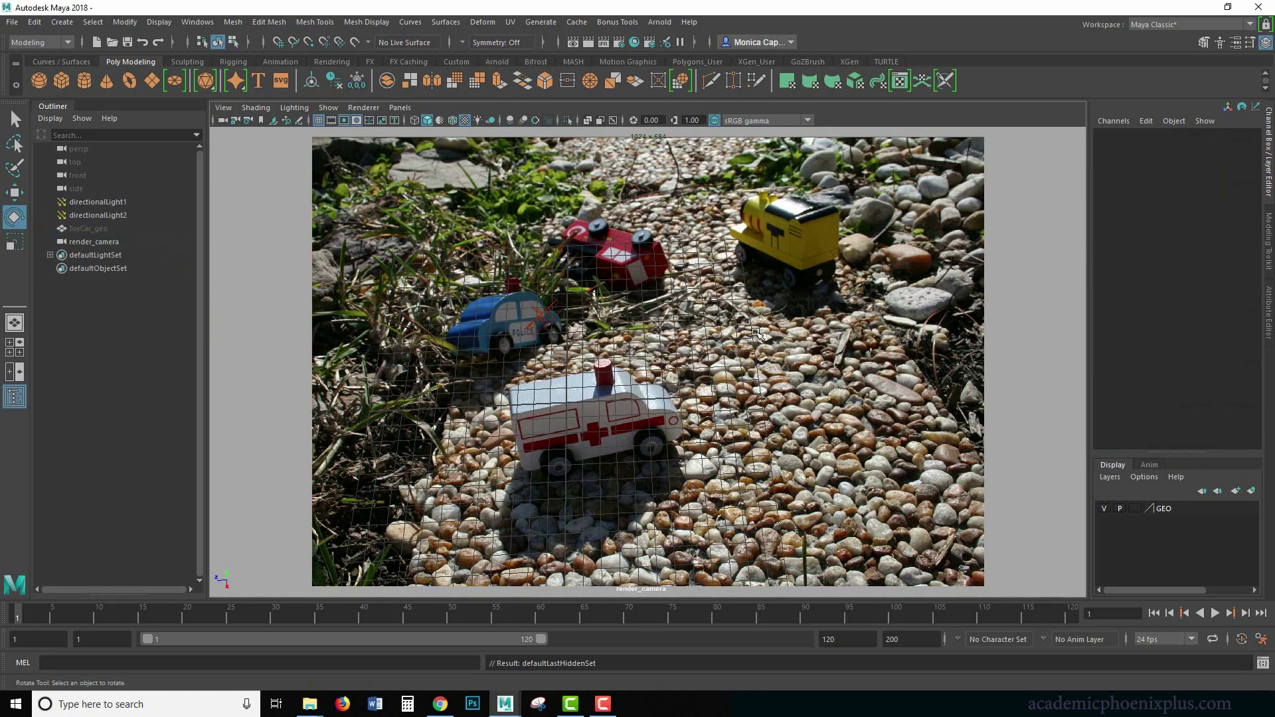
Orbit and pan render_camera to line the ground grid up with the gravel path in the photo.
left_click_drag(785, 336, 944, 362, "alt")
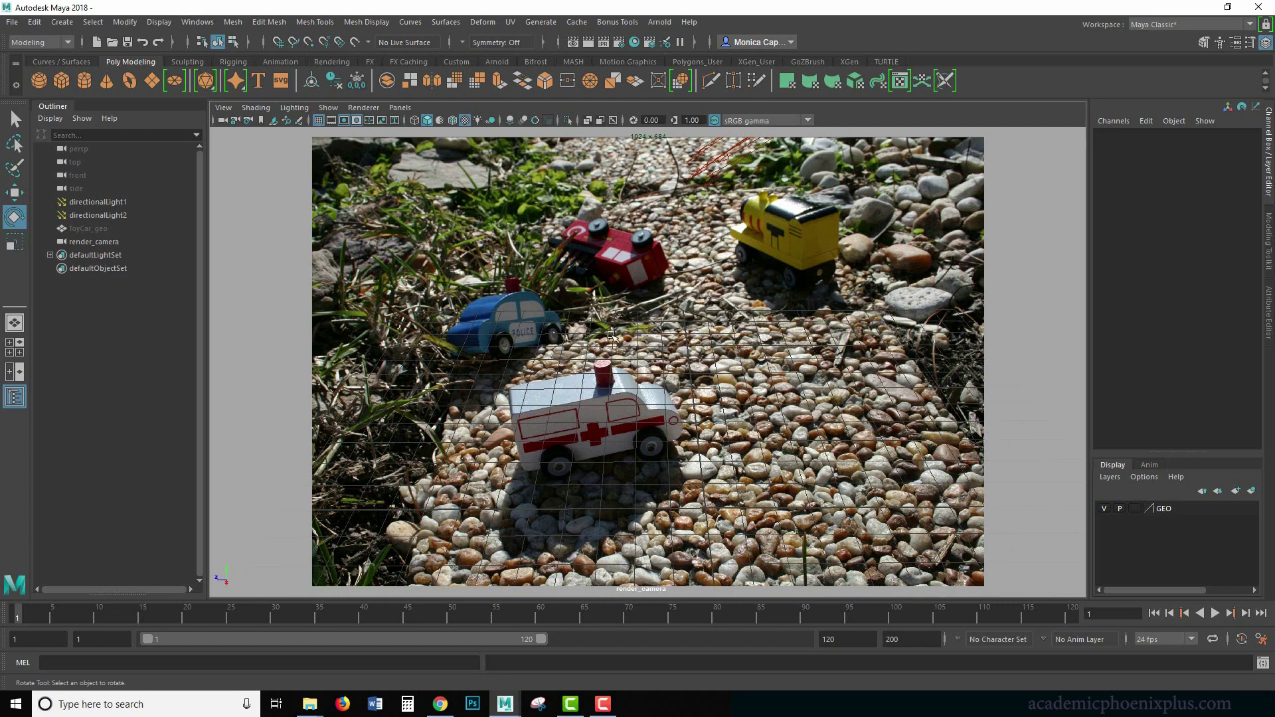
left_click(892, 372)
left_click_drag(853, 402, 827, 377, "alt")
middle_click_drag(826, 374, 831, 374, "alt")
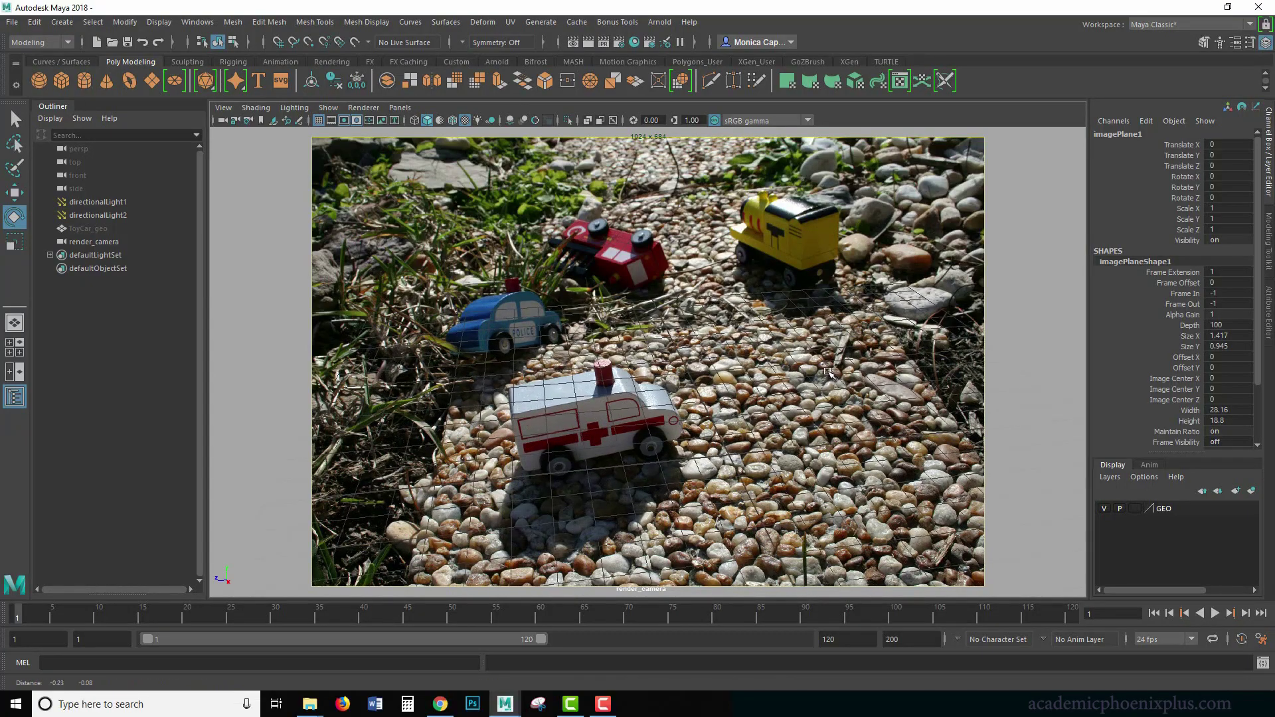
left_click_drag(841, 409, 874, 364, "alt")
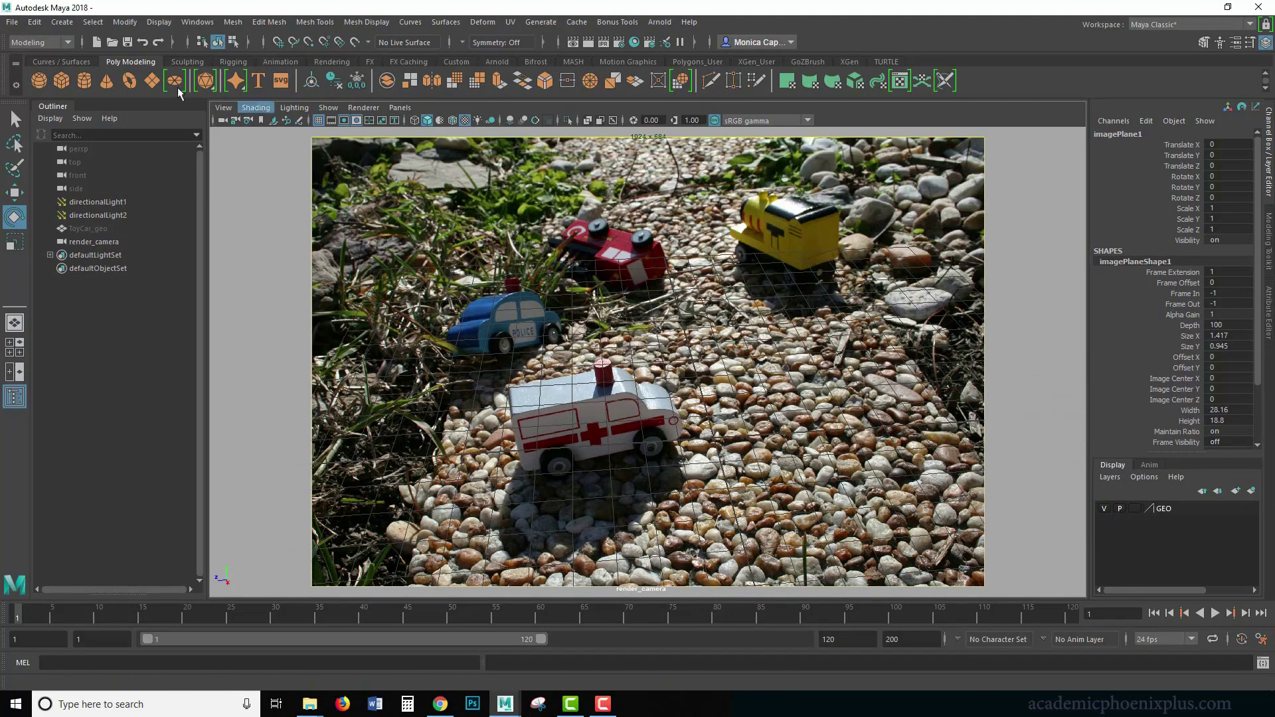
Create a polygon plane on the grid, scale it to about 11.95, and move it to about X -3.025, Y 0.244.
left_click(153, 81)
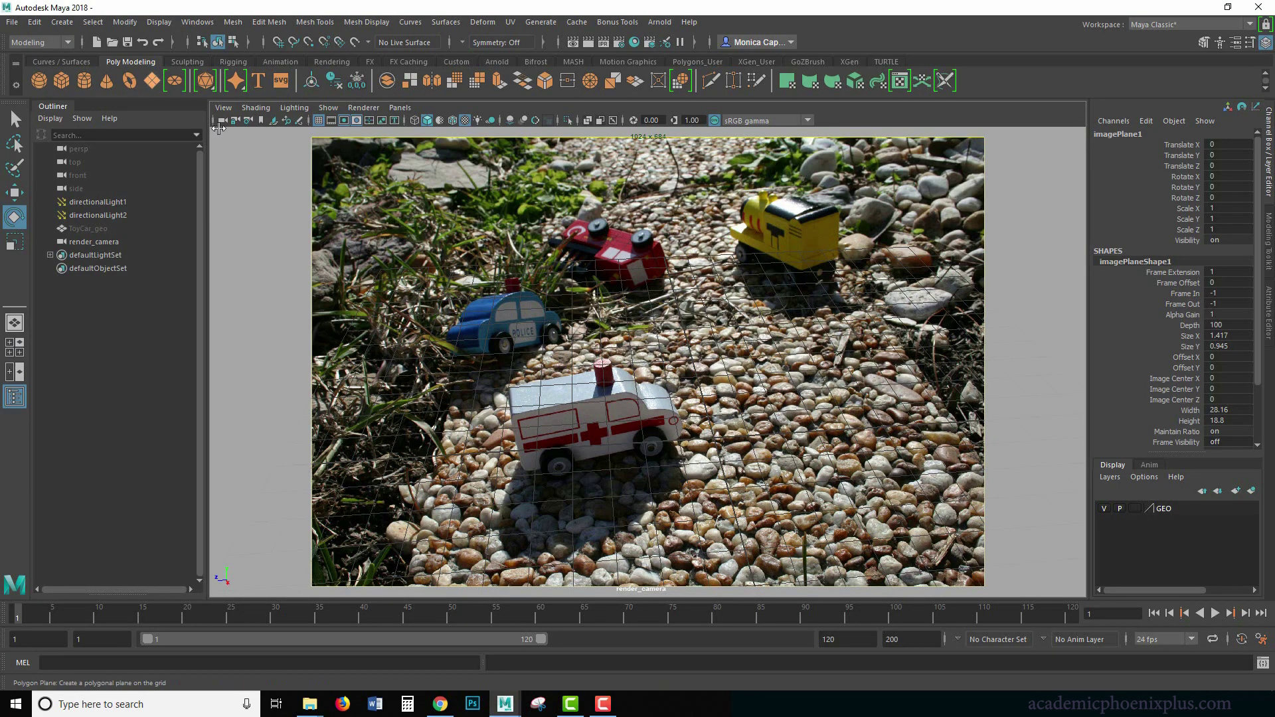
left_click_drag(714, 439, 930, 457)
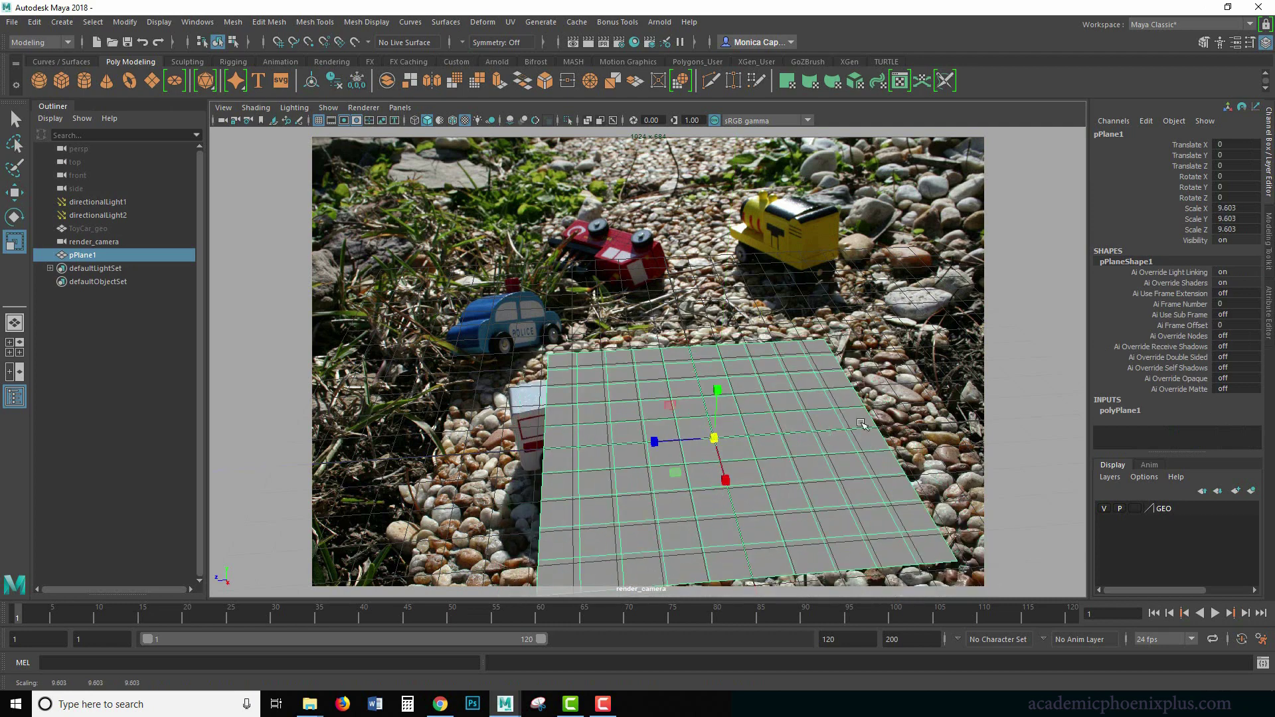
key("w")
left_click_drag(729, 477, 704, 416)
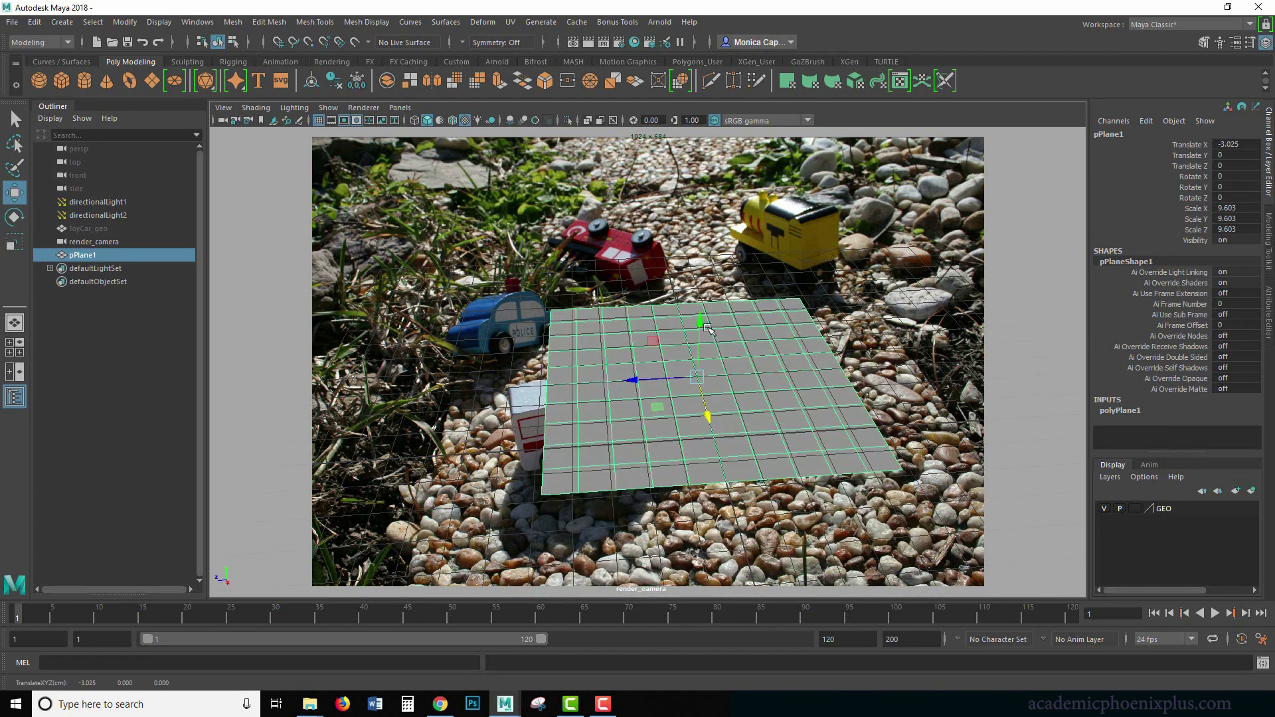
left_click_drag(706, 332, 704, 319)
key("r")
left_click_drag(697, 372, 770, 334)
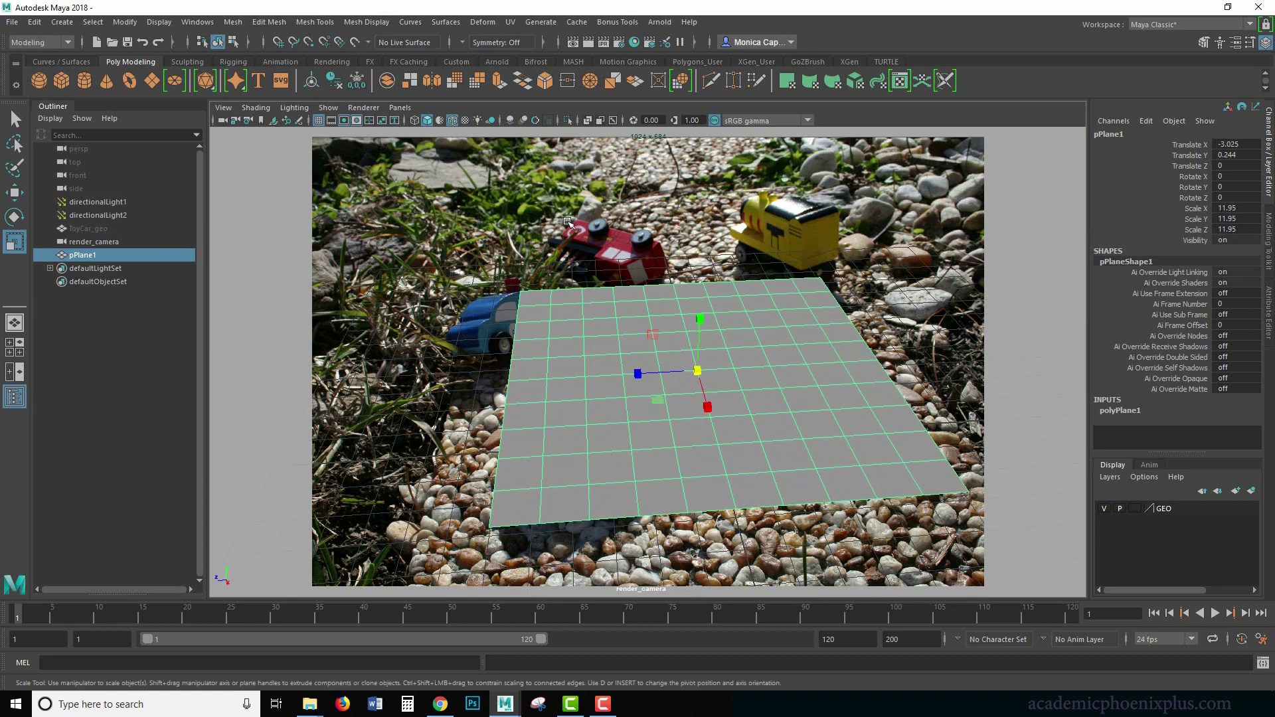
Compare the plane with the photo in wireframe, and pan, dolly and orbit render_camera to match the plane to the path's perspective.
left_click(415, 120)
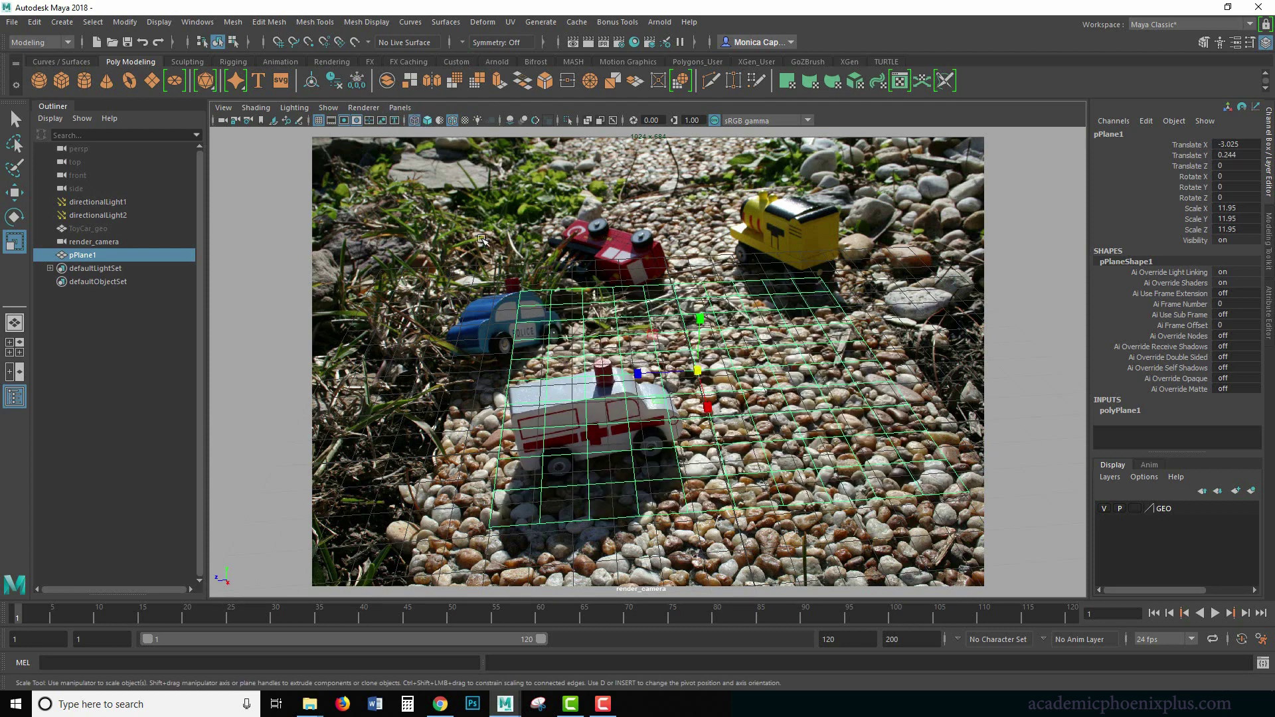
left_click(427, 121)
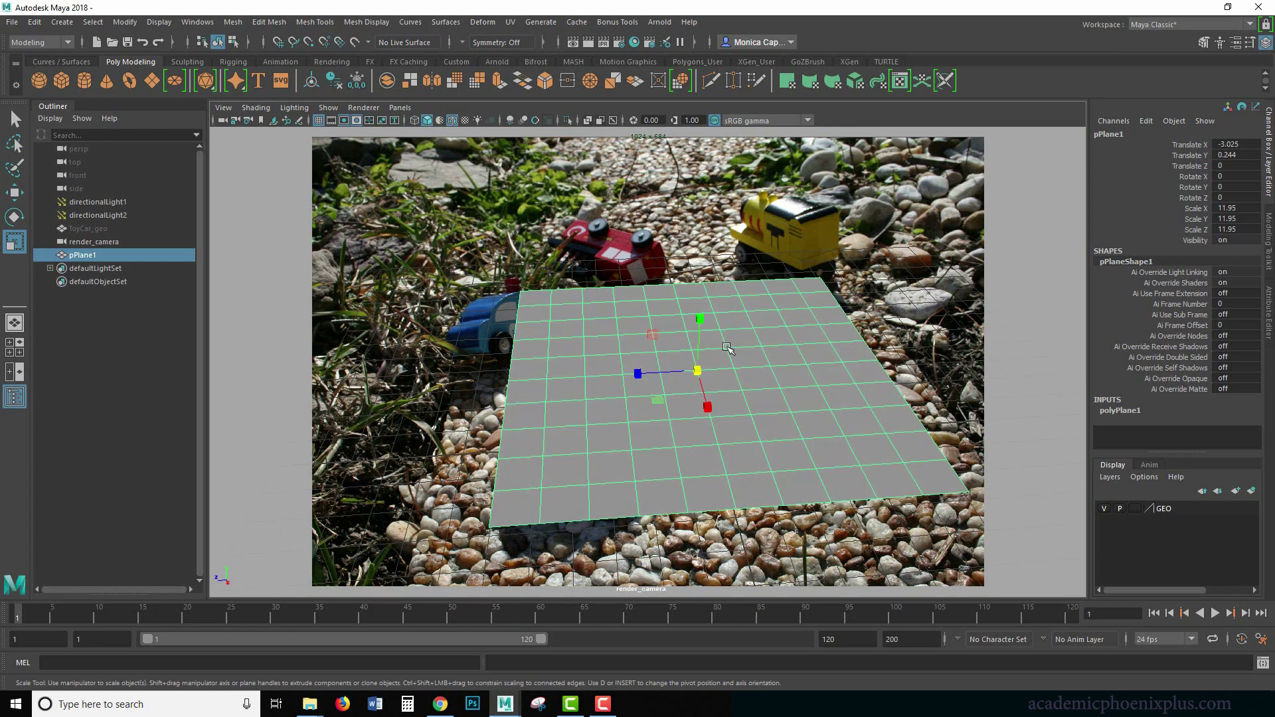
middle_click_drag(728, 348, 764, 398, "alt")
right_click_drag(764, 398, 1027, 445, "alt")
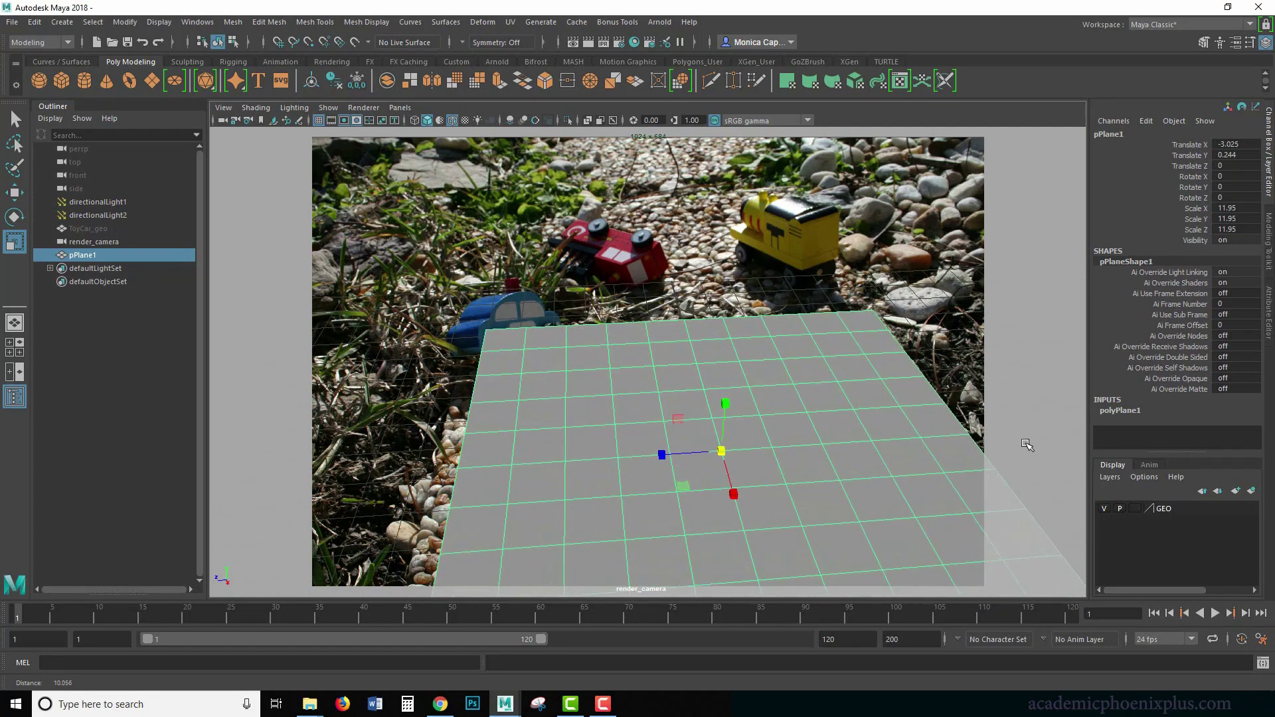
middle_click_drag(1026, 445, 975, 443, "alt")
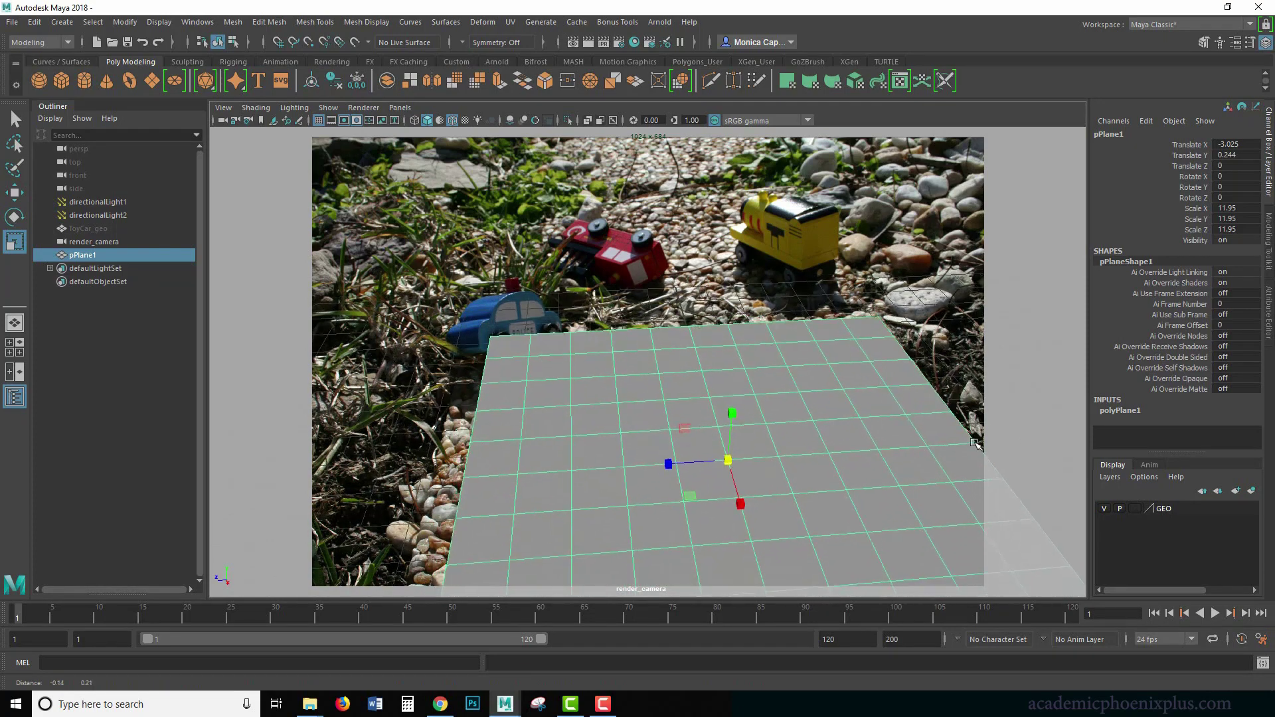
mouse_move(974, 440)
right_mouse_down("alt")
mouse_move(996, 432)
mouse_move(935, 429)
mouse_move(960, 460)
right_mouse_up("alt")
middle_click_drag(964, 463, 914, 438, "alt")
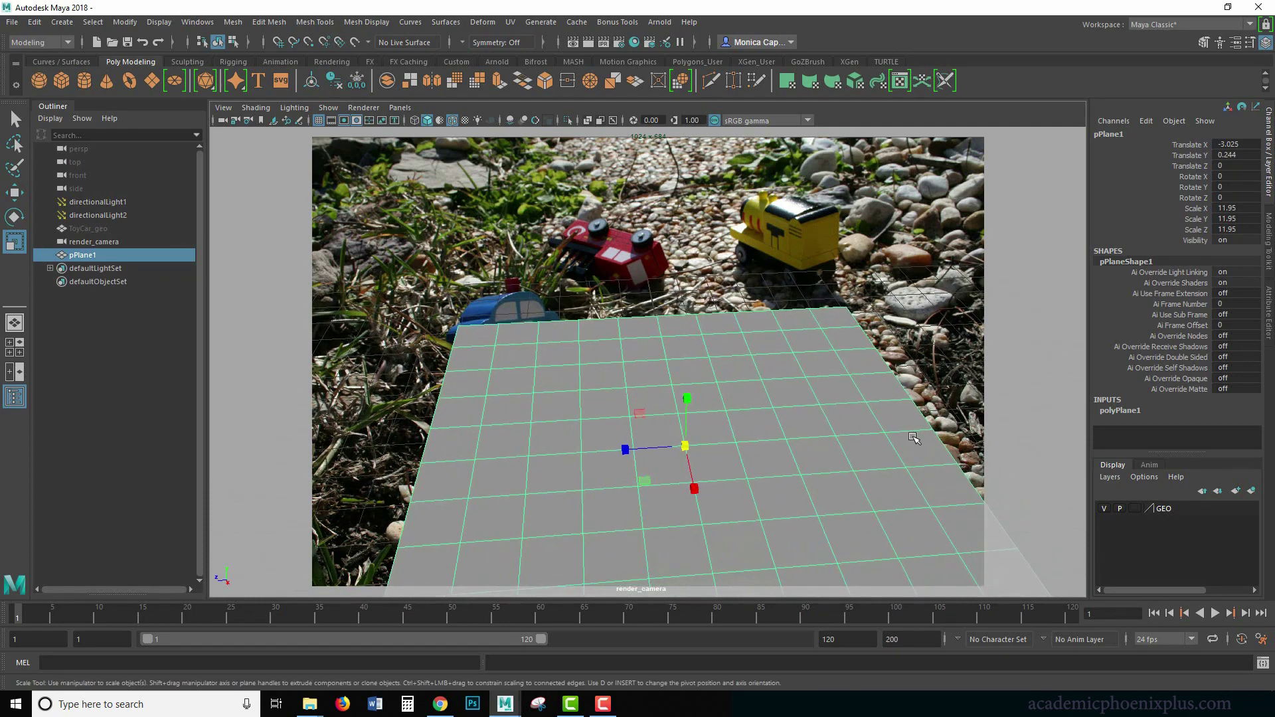
left_click_drag(975, 463, 983, 439, "alt")
middle_click_drag(983, 440, 963, 461, "alt")
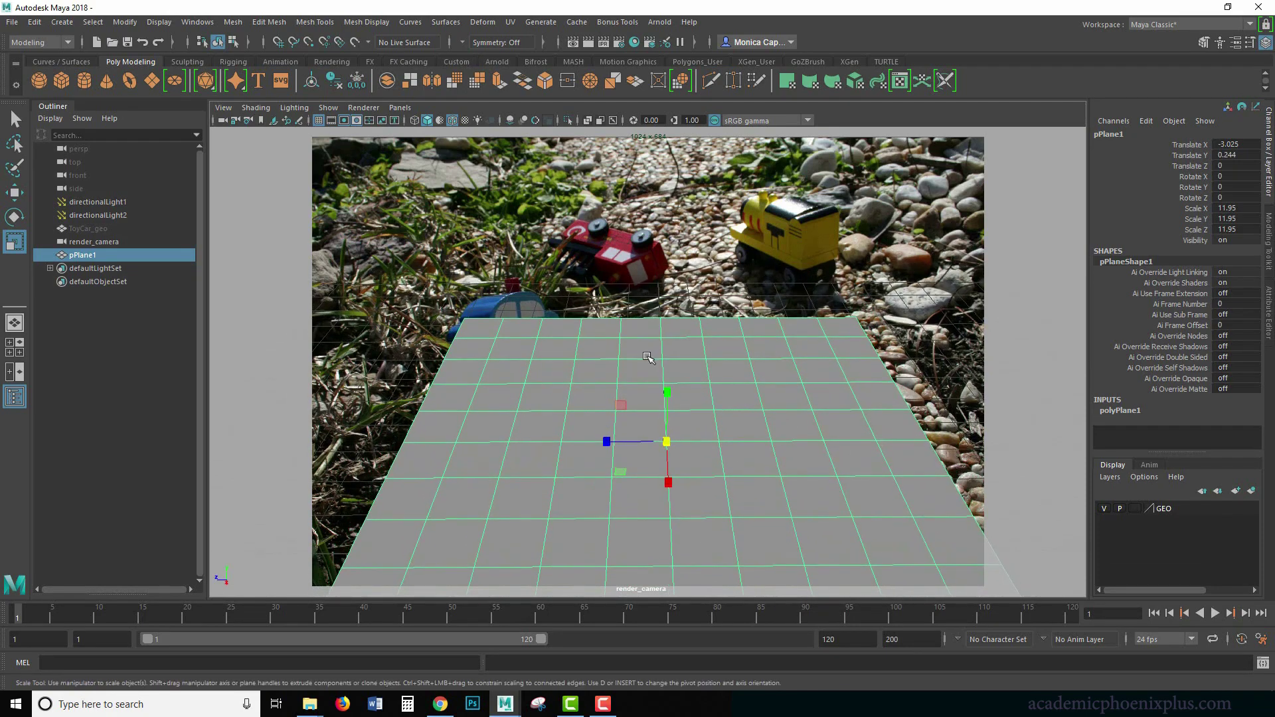
Set the focal length of render_camera to 40 and orbit and pan the camera to realign the plane with the photo.
left_click(222, 120)
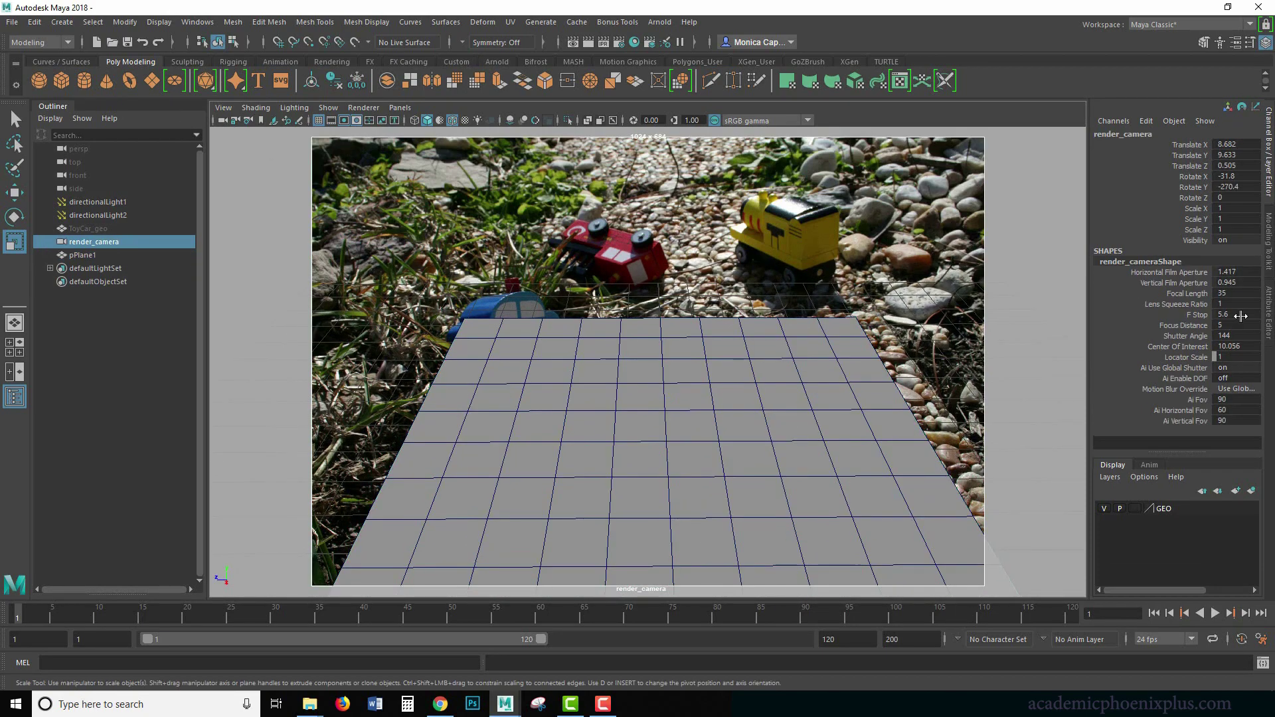
double_click(1239, 292)
type("0")
key("Return")
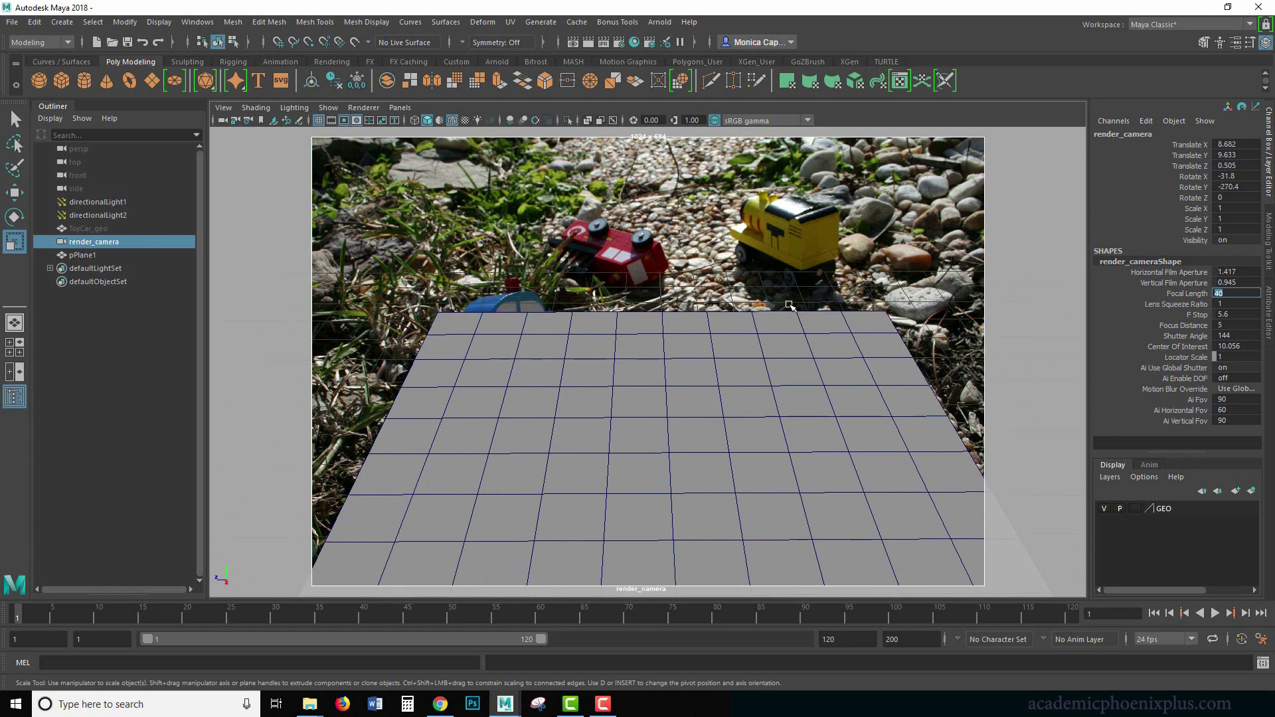
middle_click_drag(857, 320, 852, 319)
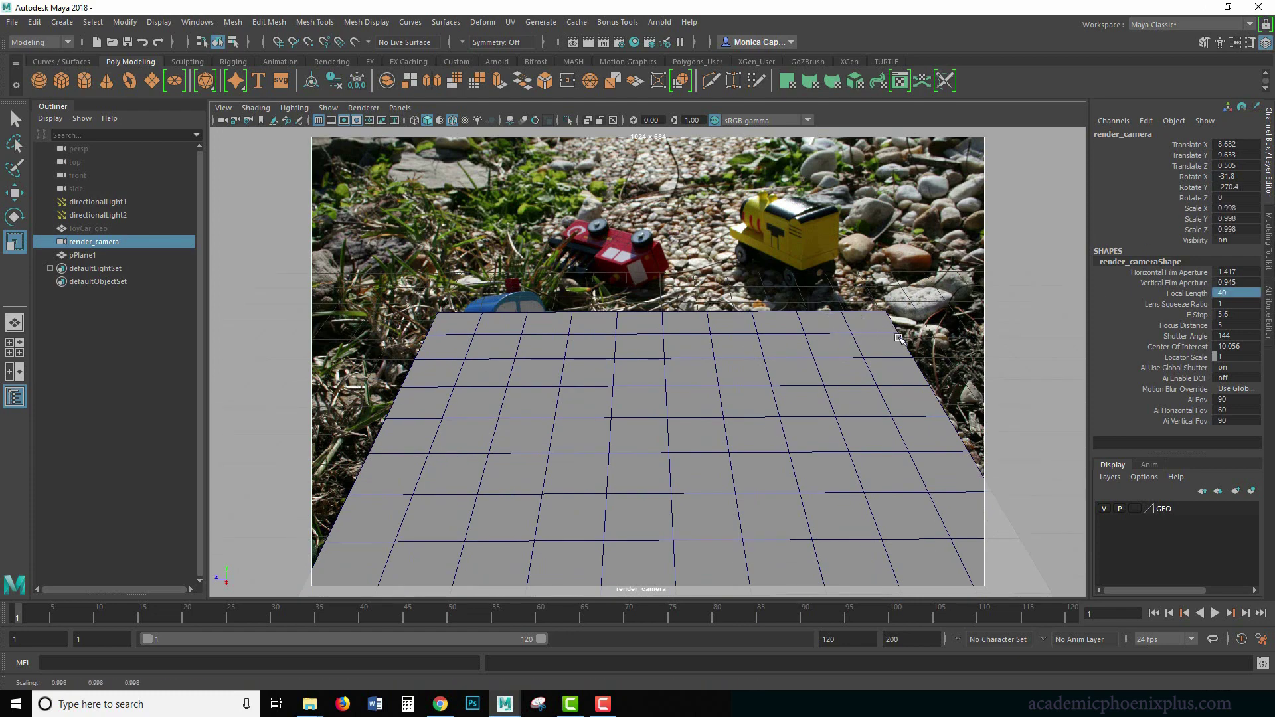
mouse_move(900, 340)
left_mouse_down("alt")
mouse_move(870, 342)
mouse_move(887, 346)
left_mouse_up("alt")
middle_click_drag(886, 345, 893, 404, "alt")
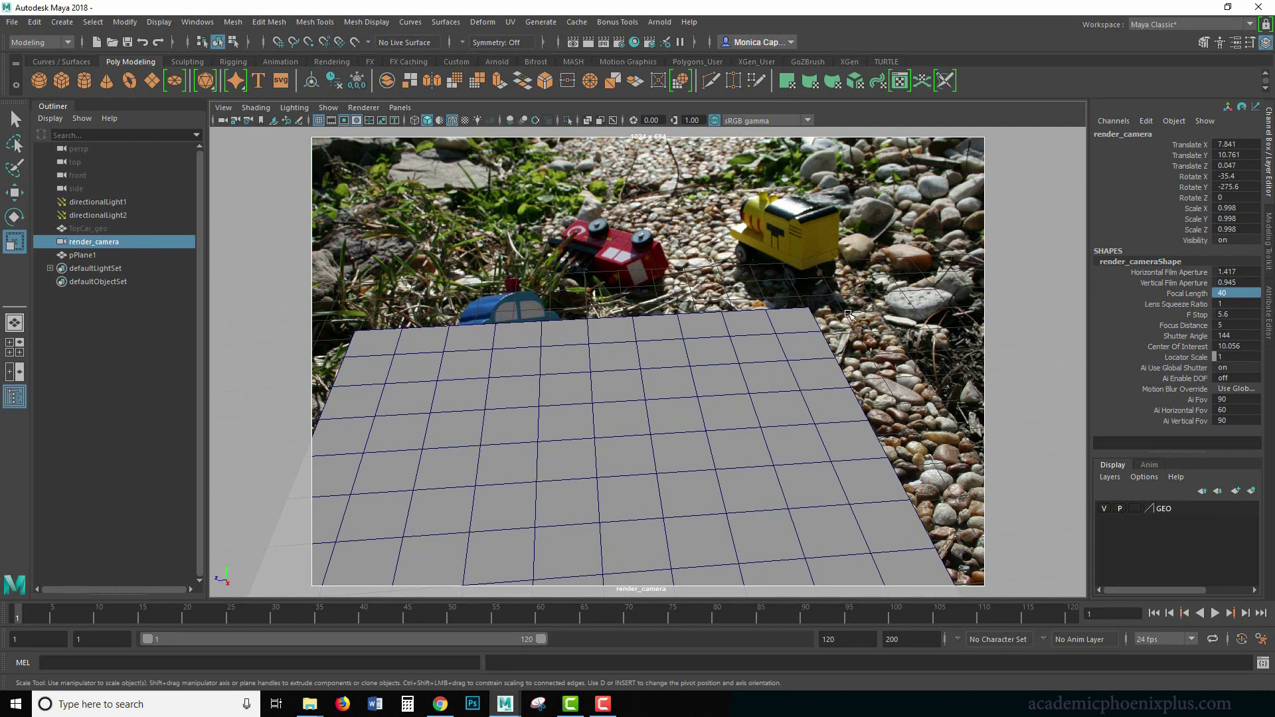
Move the plane over the gravel path to about X -1.673, Y 0.323, Z -2.761.
left_click(684, 440)
key("w")
left_click_drag(534, 479, 684, 495)
left_click_drag(663, 499, 667, 499)
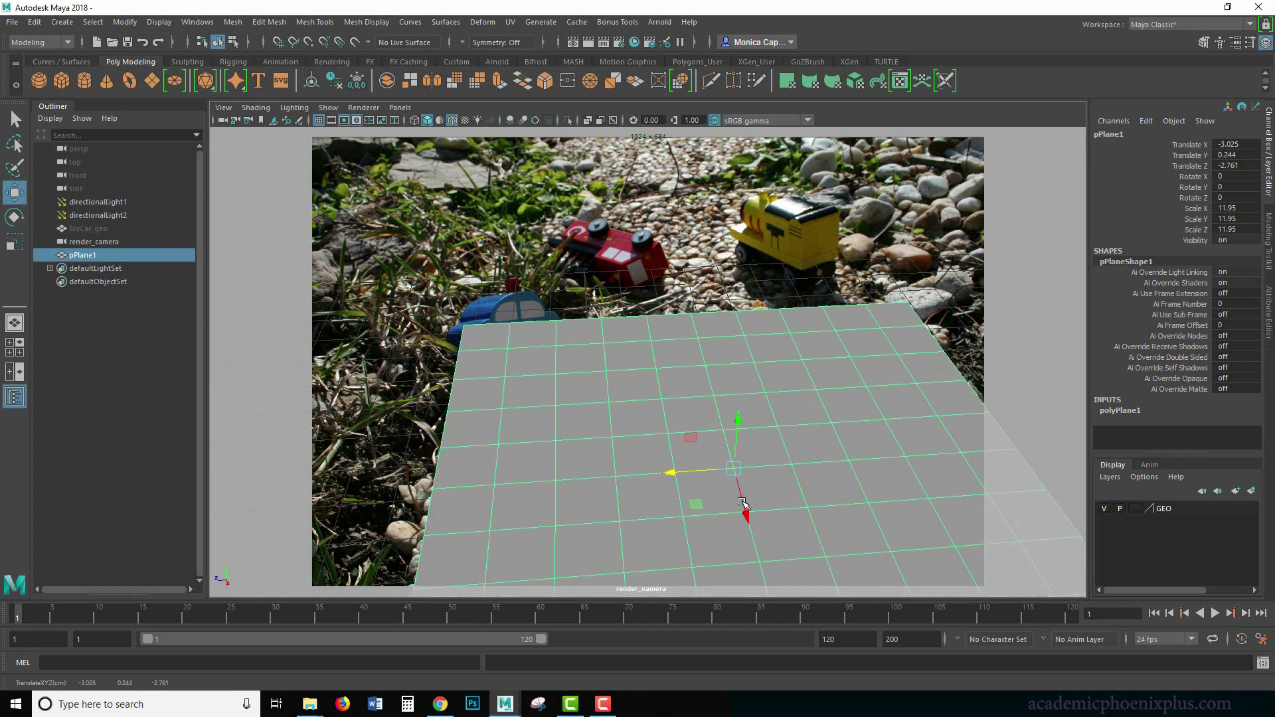
left_click_drag(746, 515, 747, 566)
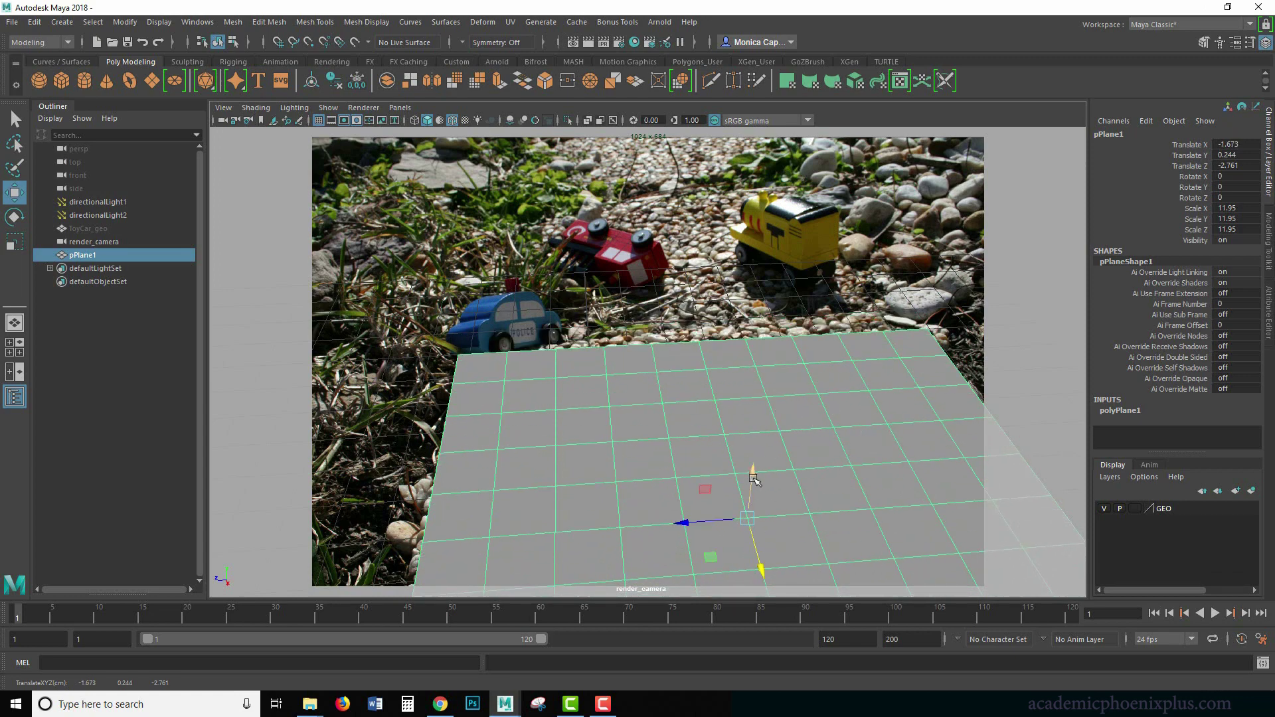
mouse_move(756, 478)
left_mouse_down()
mouse_move(755, 504)
mouse_move(749, 467)
left_mouse_up()
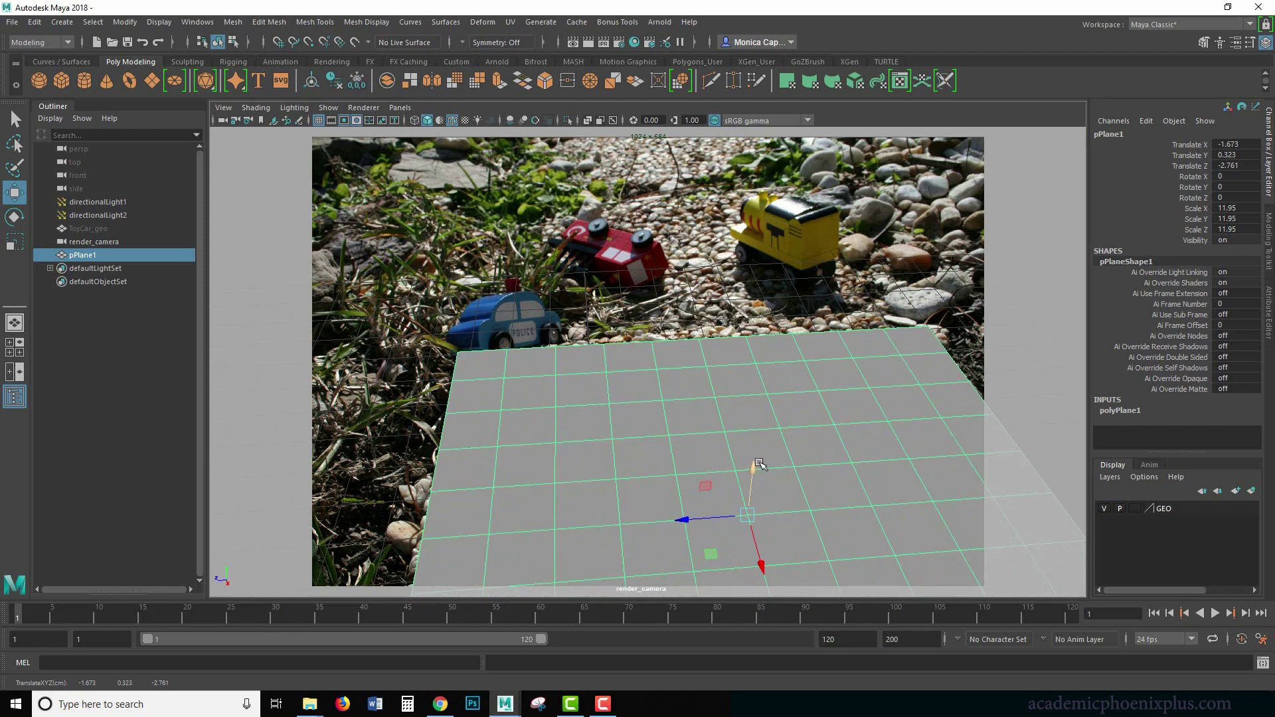
Hide the plane to examine the ground in the photo, and show it again.
key("ctrl+h")
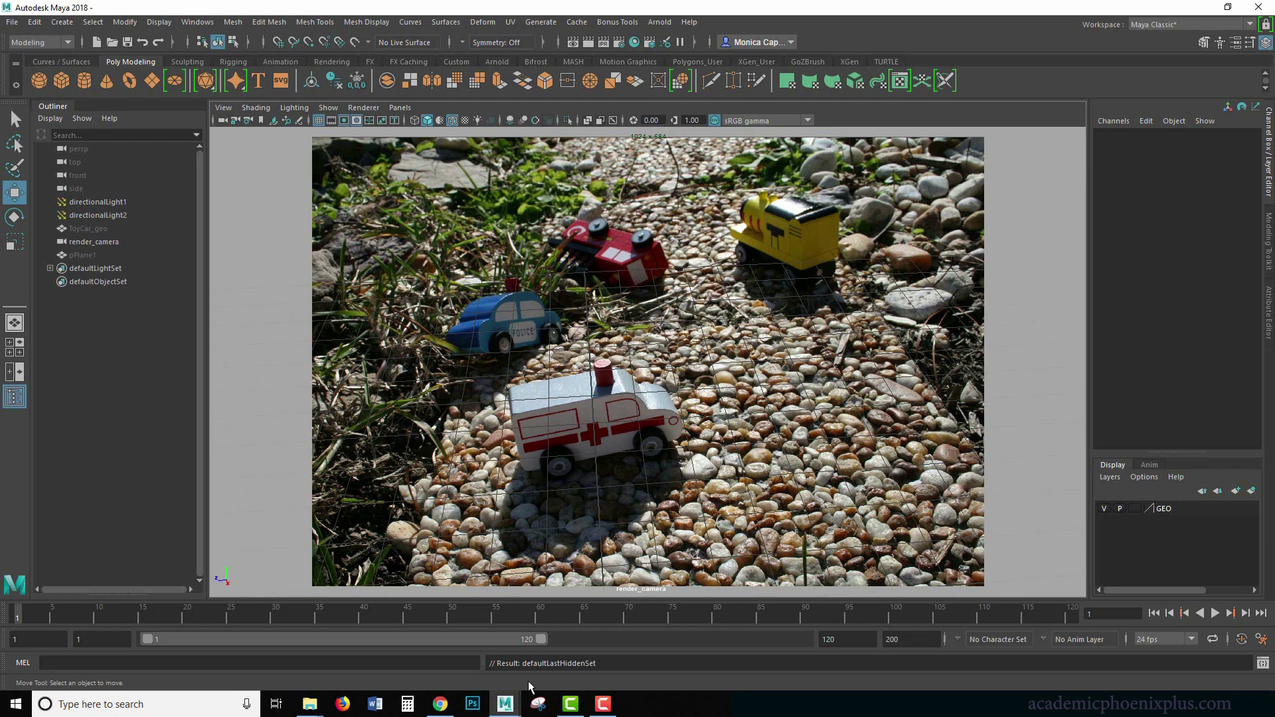
left_click(82, 255)
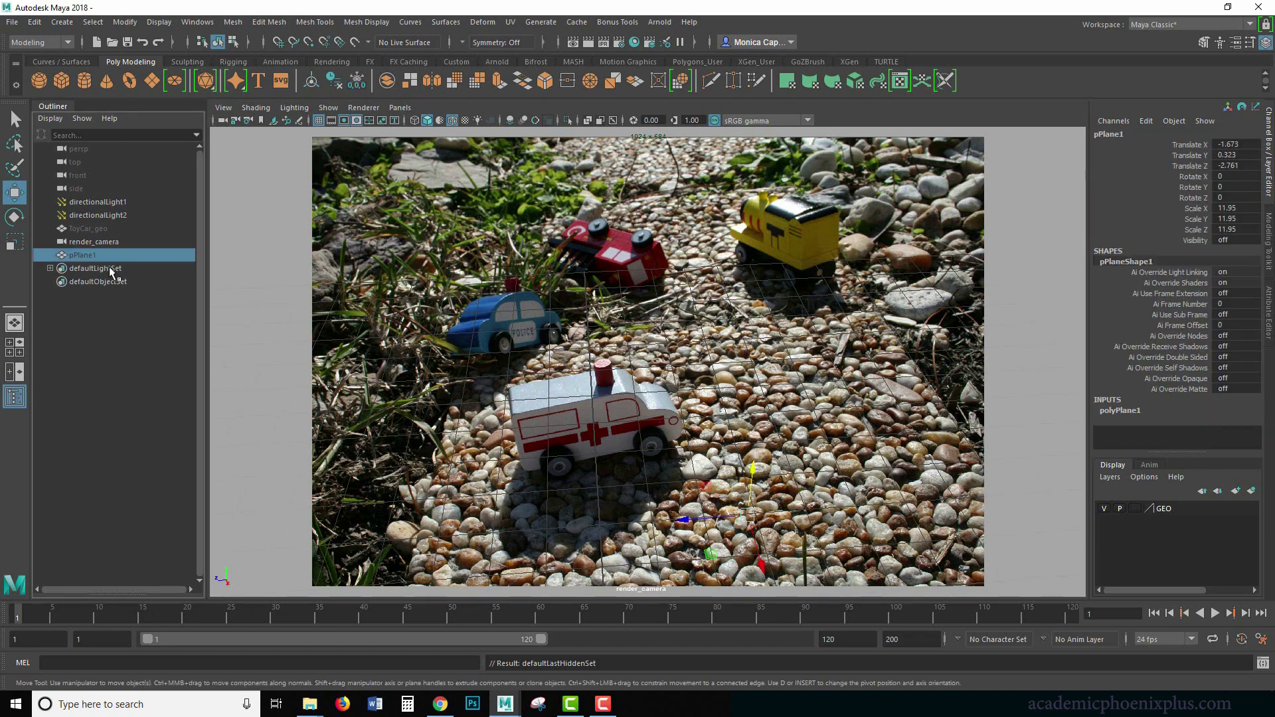
key("shift+h")
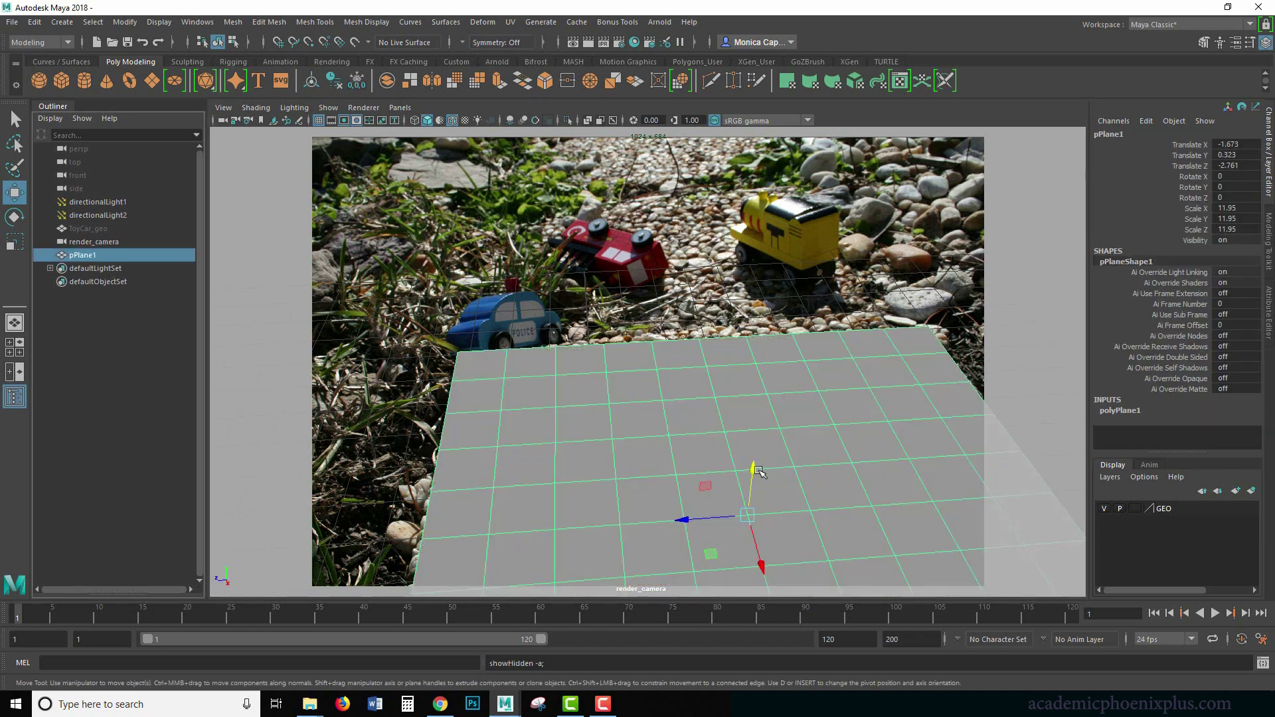
Rotate the plane about 2.457 degrees in X and move it to about X -1.848, Z -1.56.
key("e")
left_click_drag(717, 476, 724, 484)
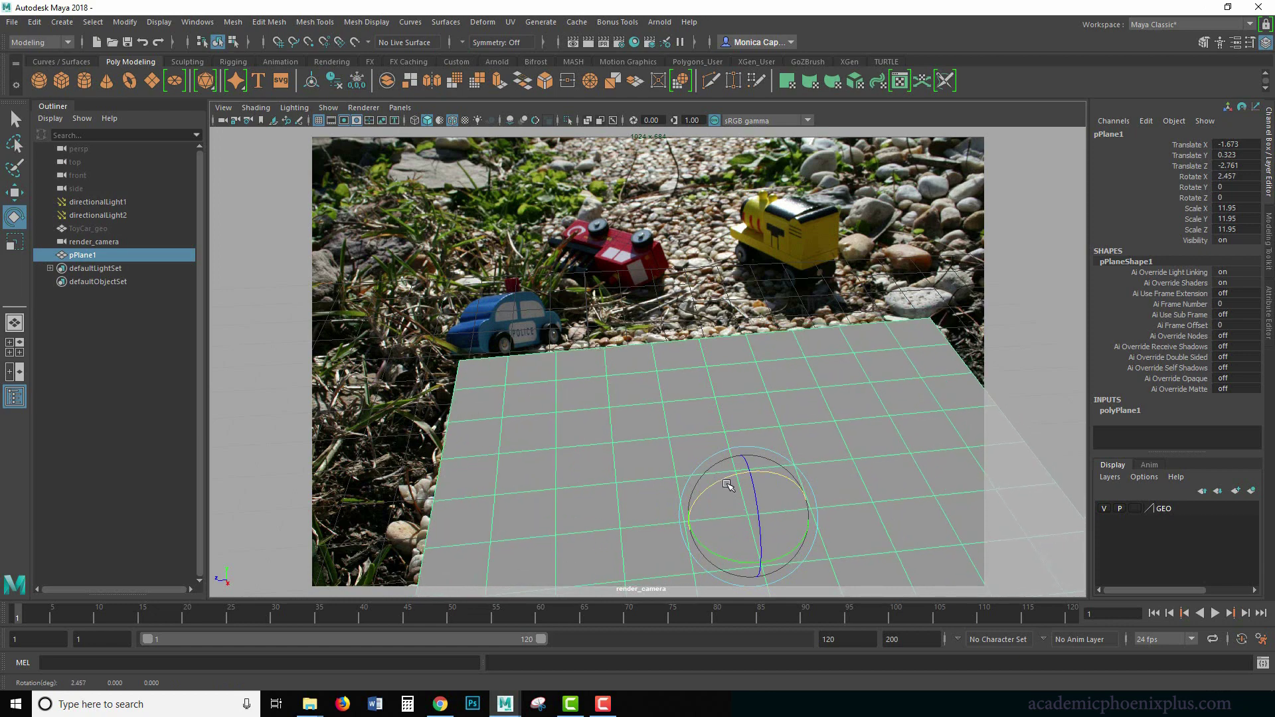
key("w")
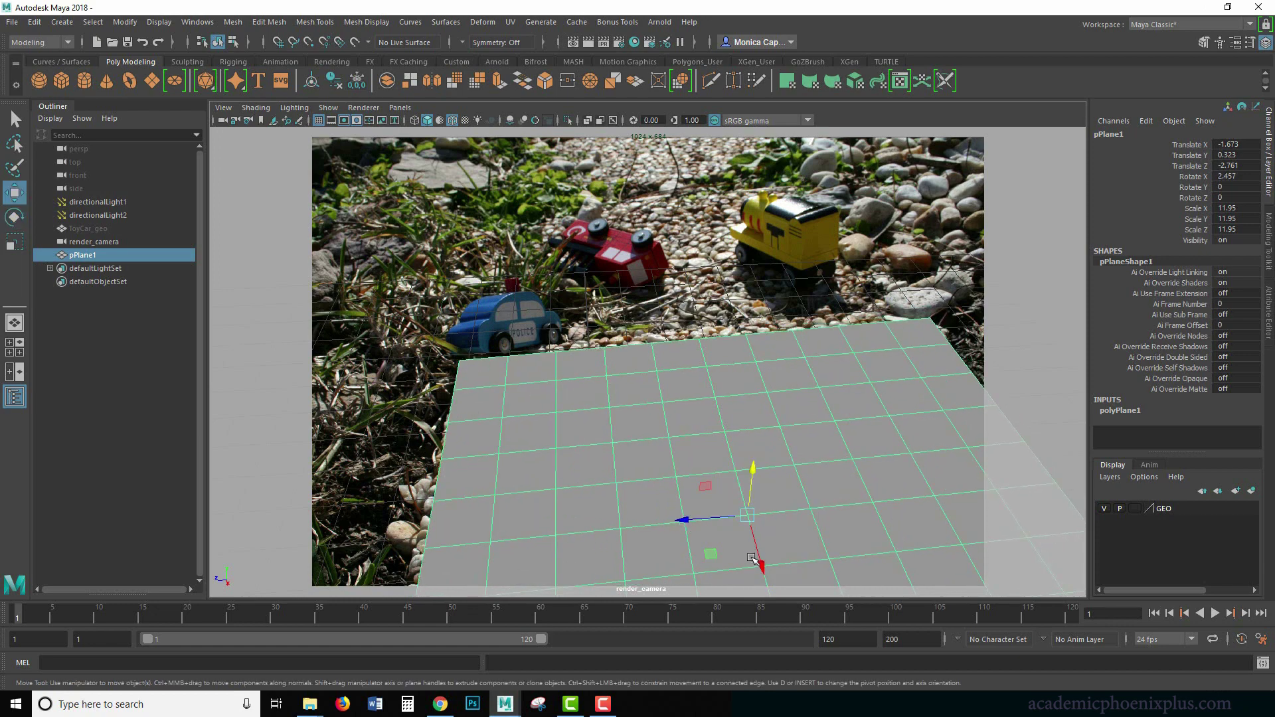
left_click_drag(761, 566, 766, 550)
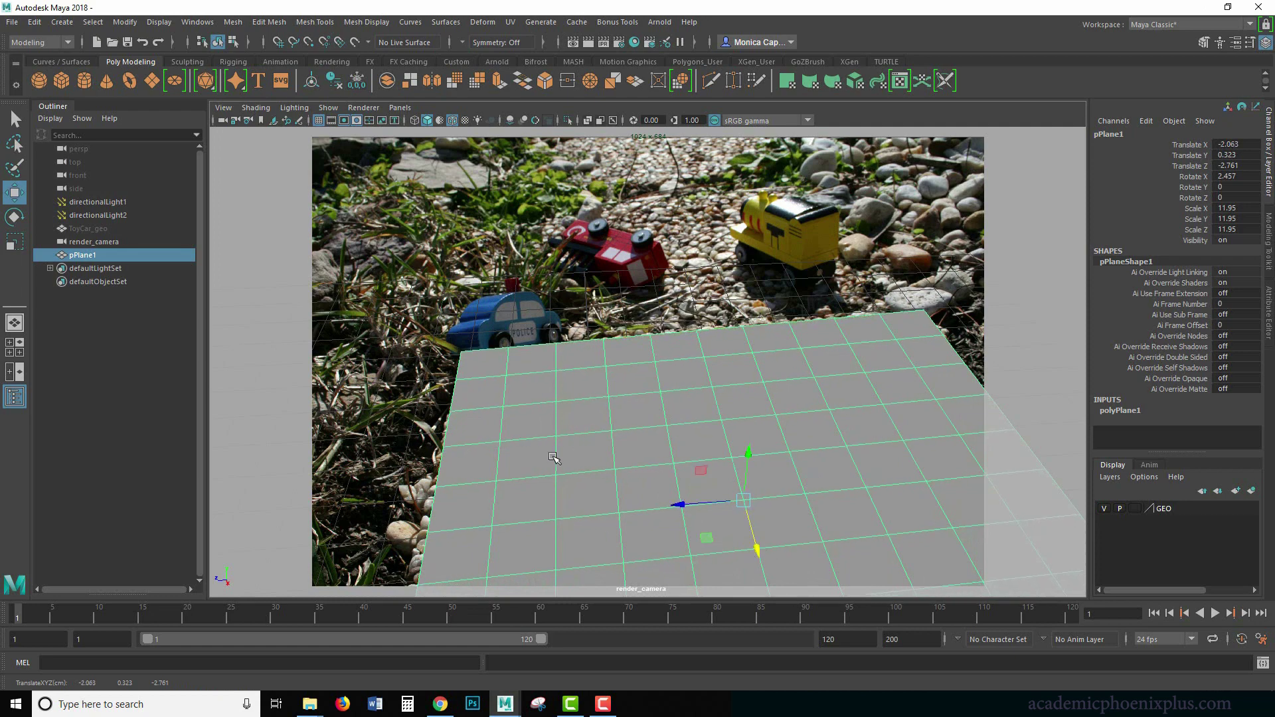
left_click_drag(678, 505, 614, 523)
left_click_drag(694, 560, 679, 568)
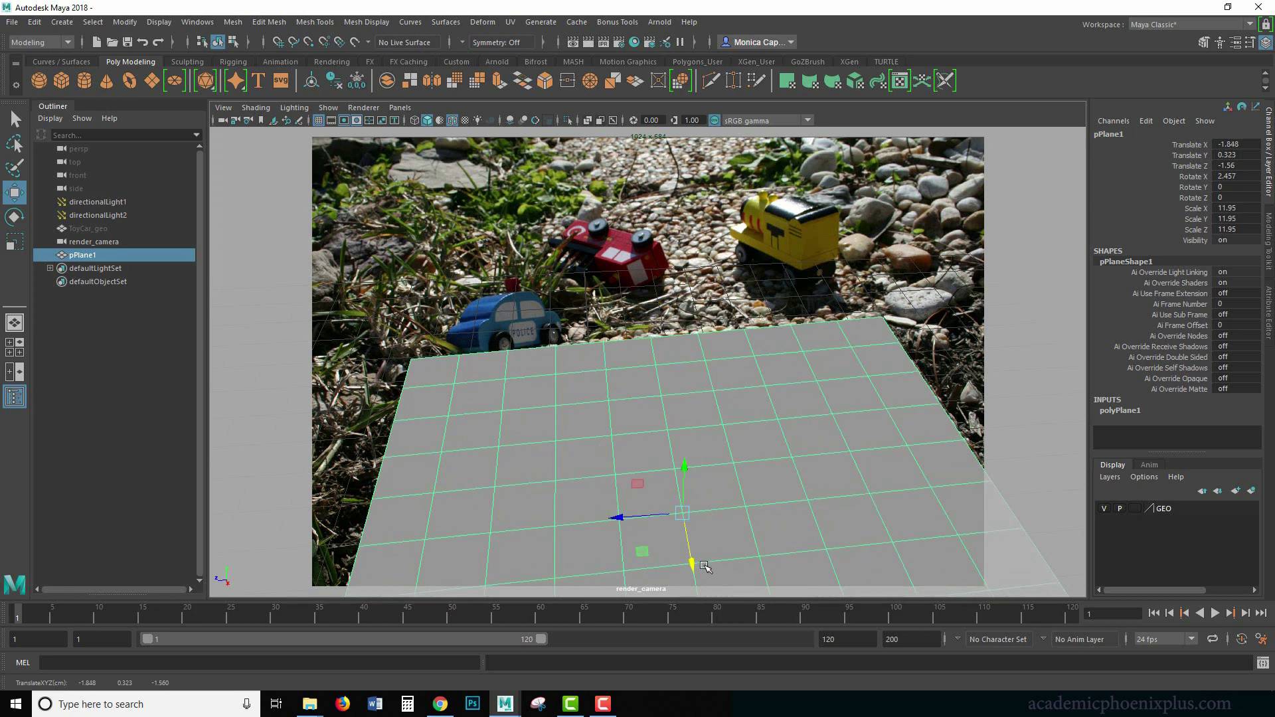
Move the plane to about X -1.964, Z -2.144, rotate it to about 3.697 in X, and scale it to 11.017 in Z.
left_click_drag(688, 566, 694, 578)
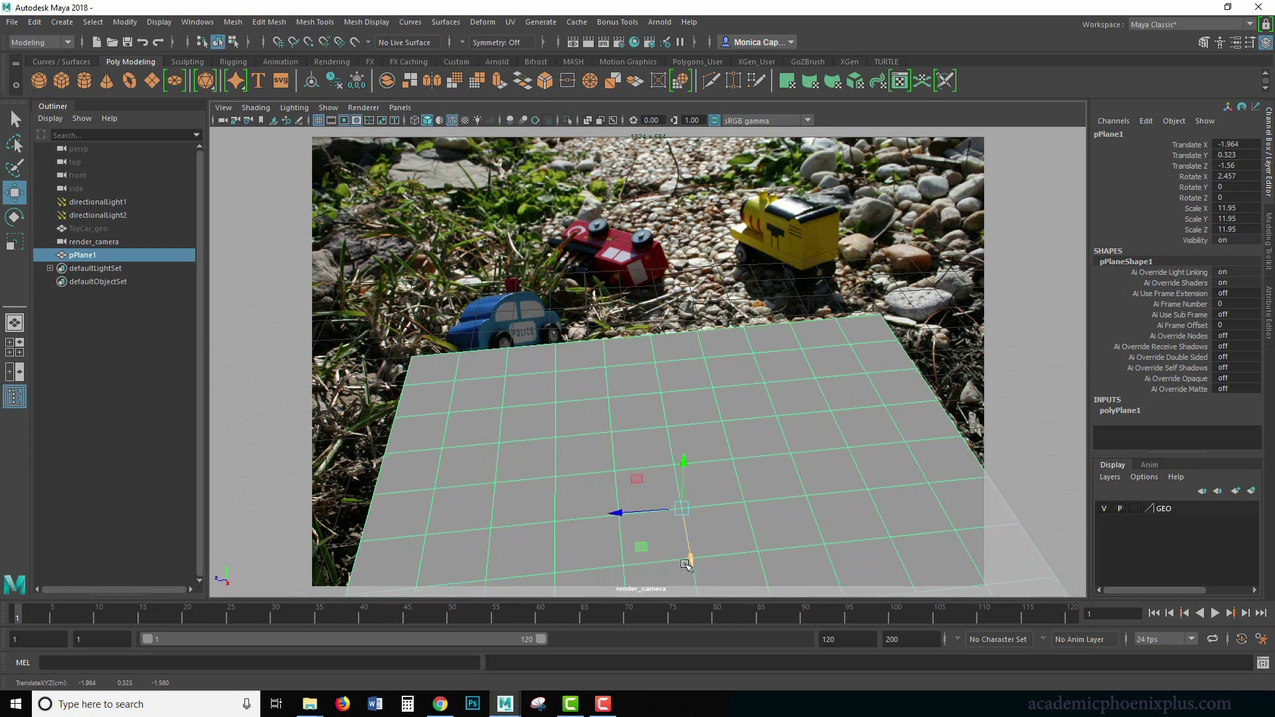
key("e")
left_click_drag(659, 485, 650, 515)
key("r")
key("w")
key("r")
key("w")
Fine-tune the plane over the gravel path to a rotation of about 3.435 in X and a position of X -2.233.
key("e")
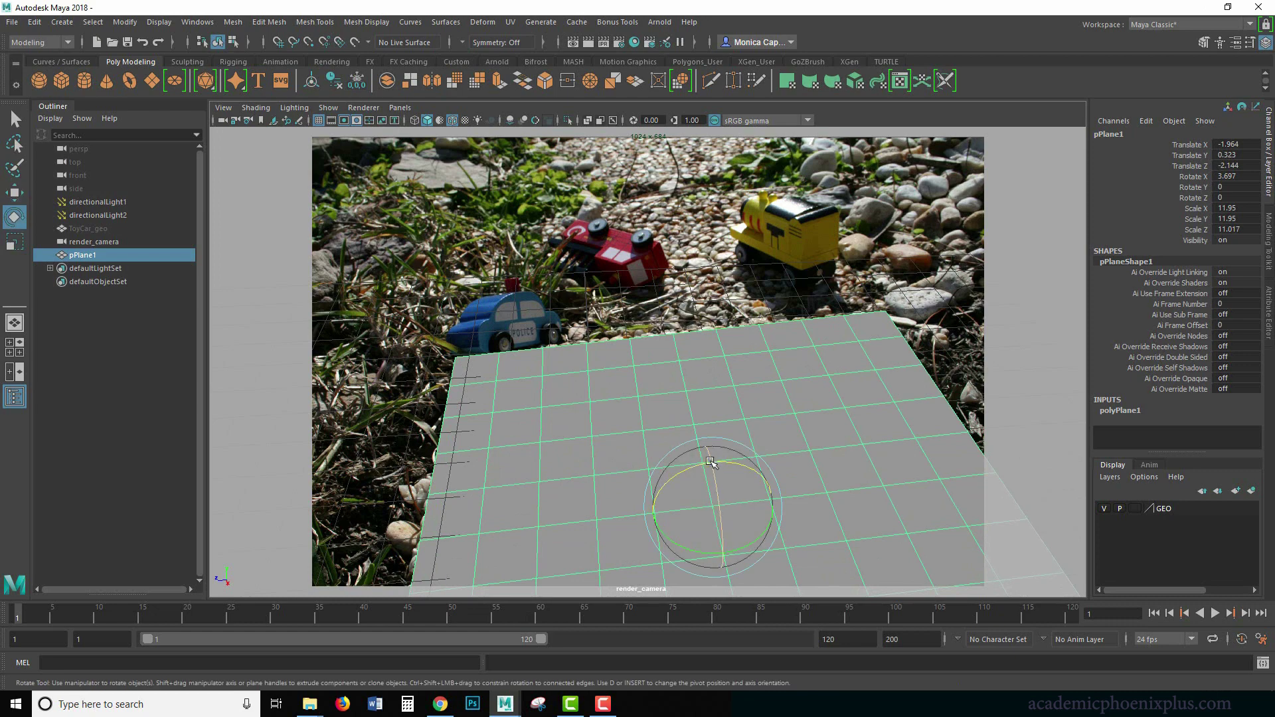
left_click_drag(691, 470, 690, 490)
key("w")
mouse_move(724, 551)
left_mouse_down()
mouse_move(726, 578)
mouse_move(722, 542)
left_mouse_up()
key("e")
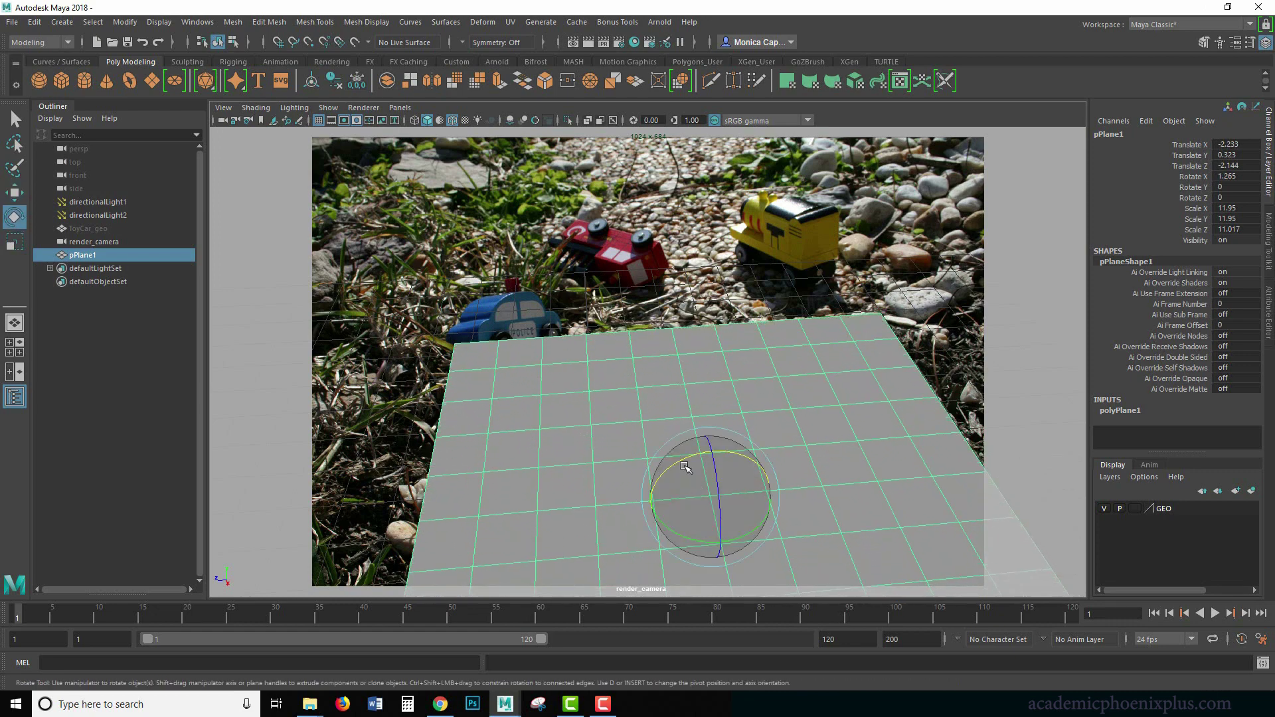
left_click_drag(690, 473, 683, 466)
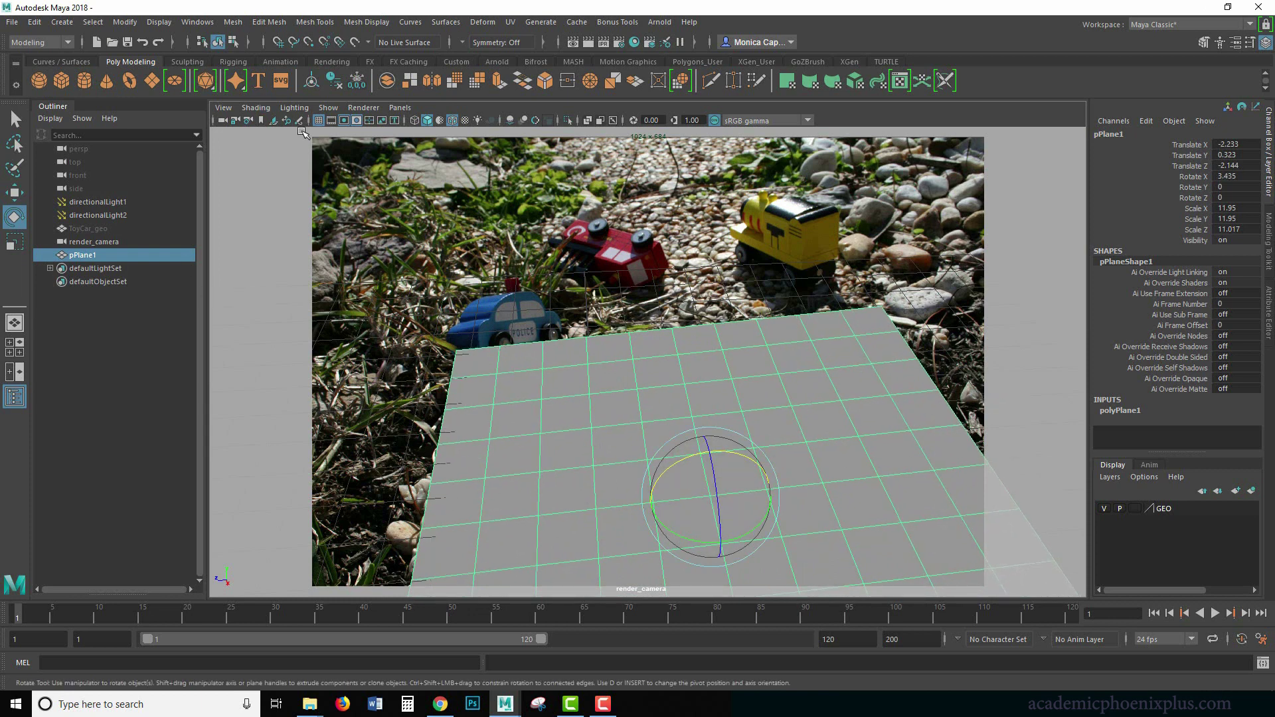
Lock render_camera and freeze the plane's transformations.
left_click(222, 121)
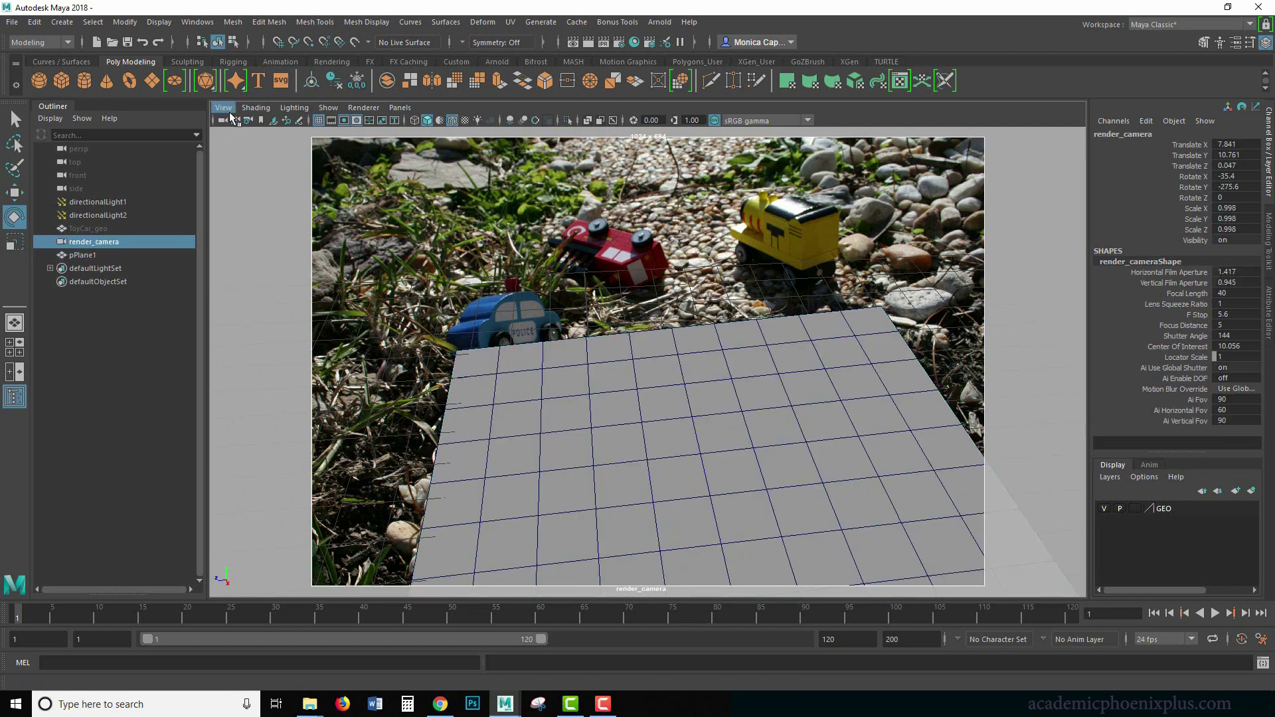
left_click(235, 121)
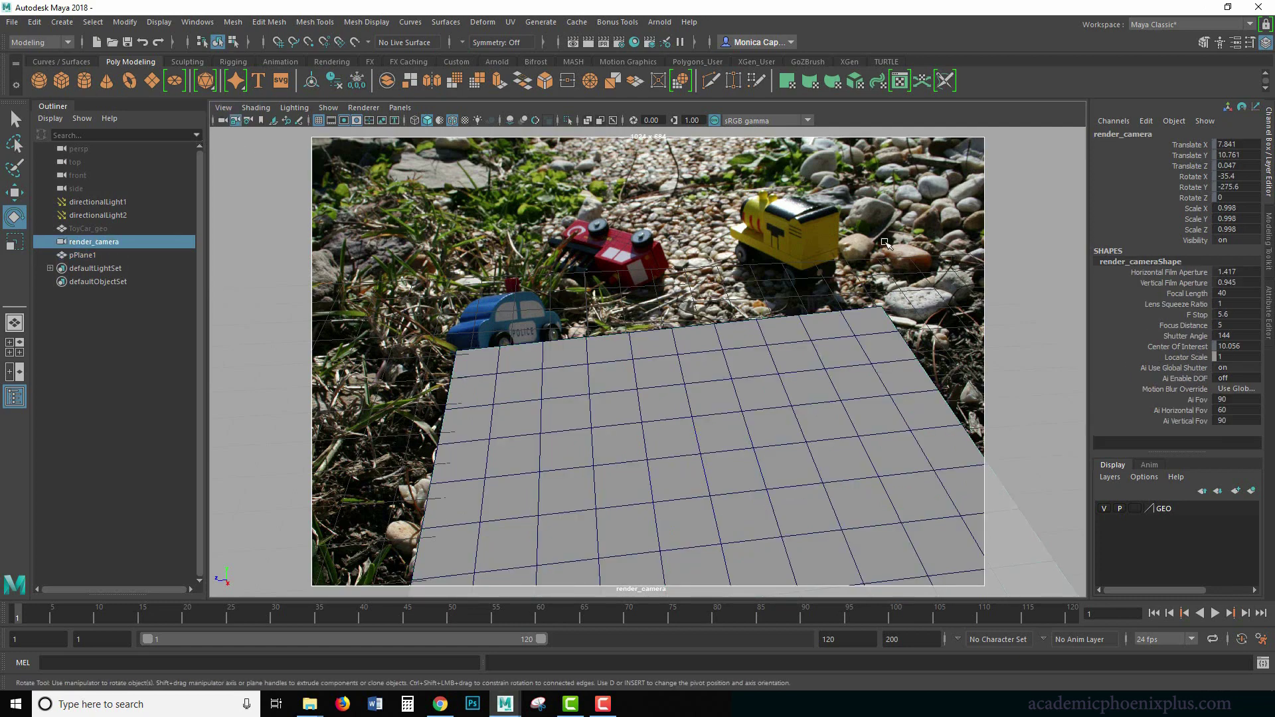
left_click(737, 431)
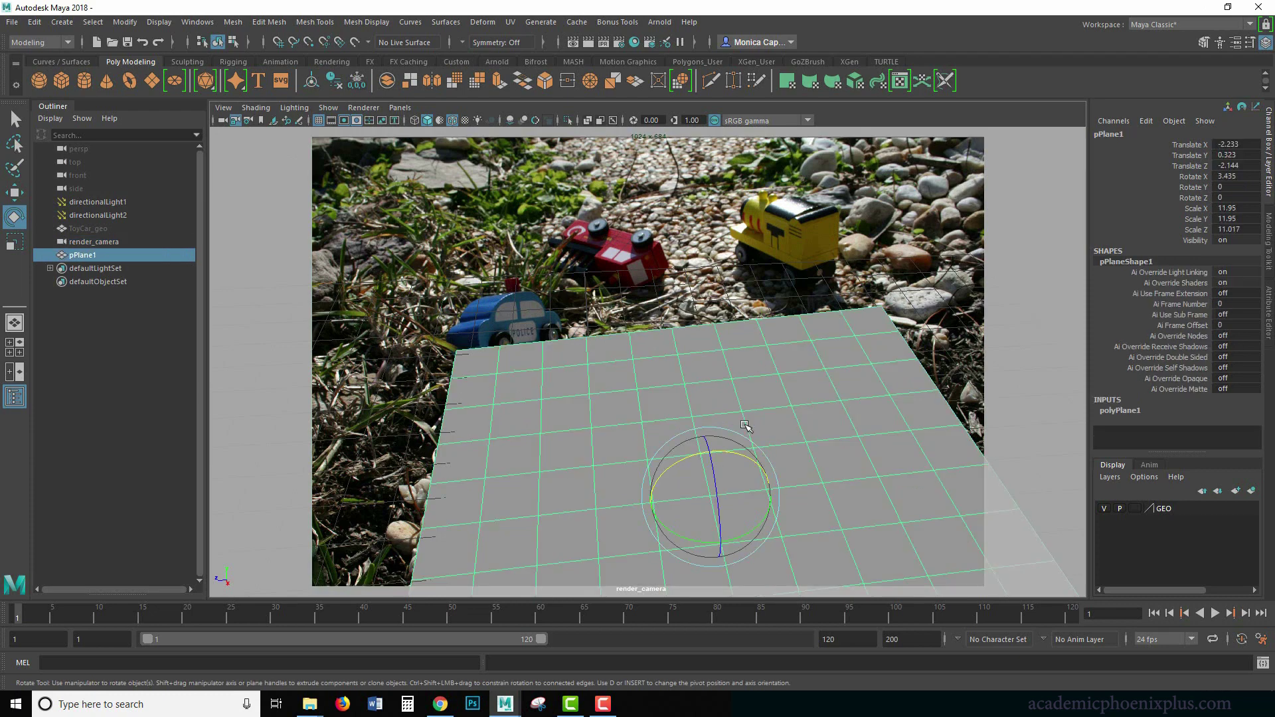
left_click(125, 22)
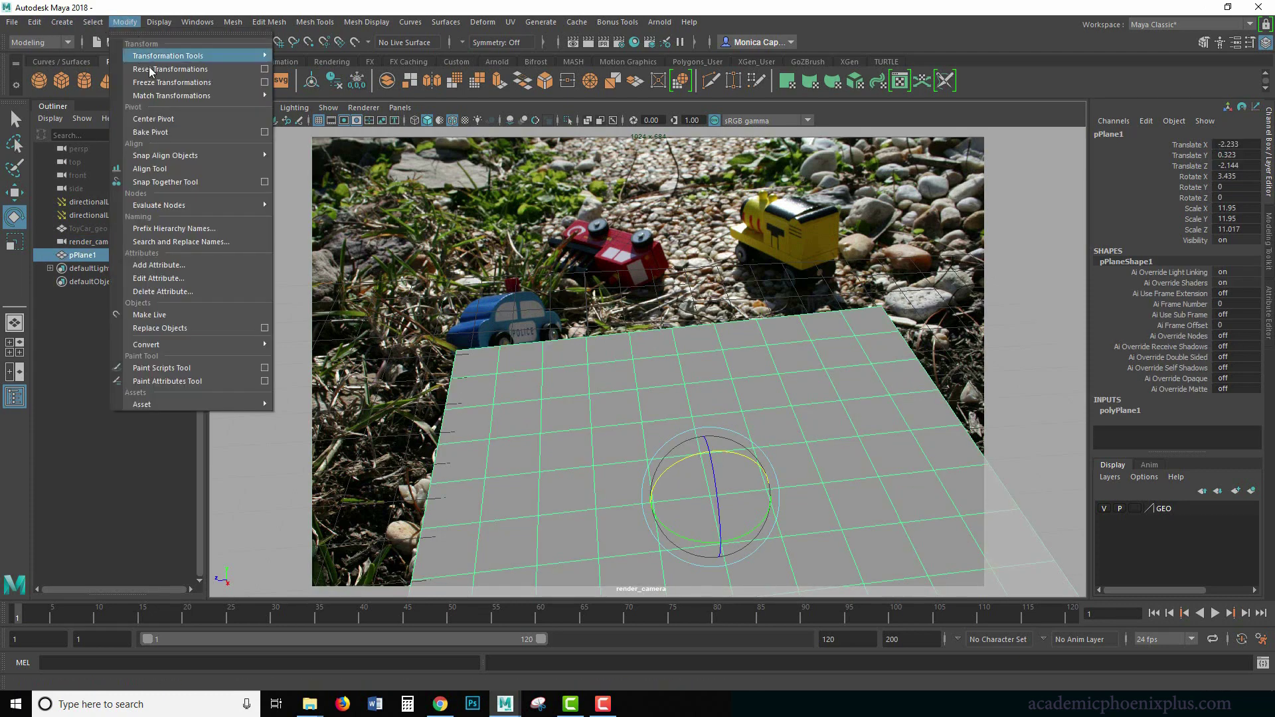
left_click(190, 84)
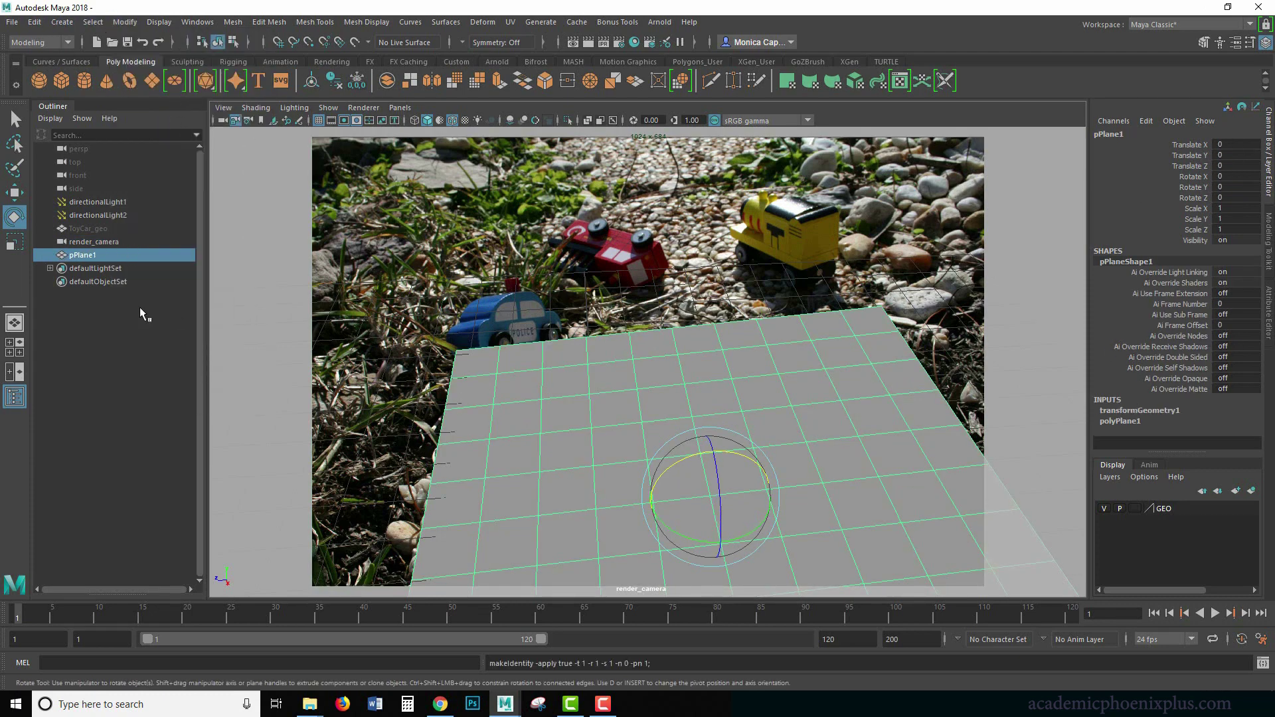
Rename the plane as ground_geo.
double_click(85, 257)
type("gl")
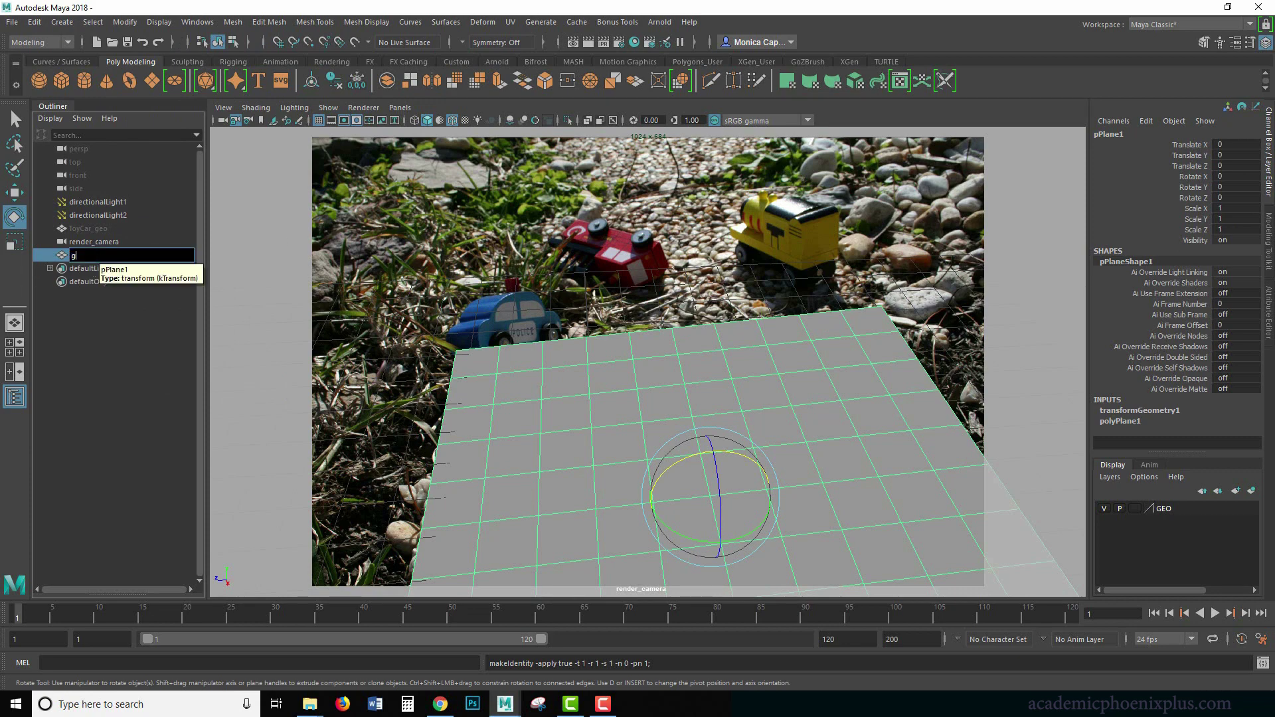
type("ound")
key("Return")
type("_geo")
key("Return")
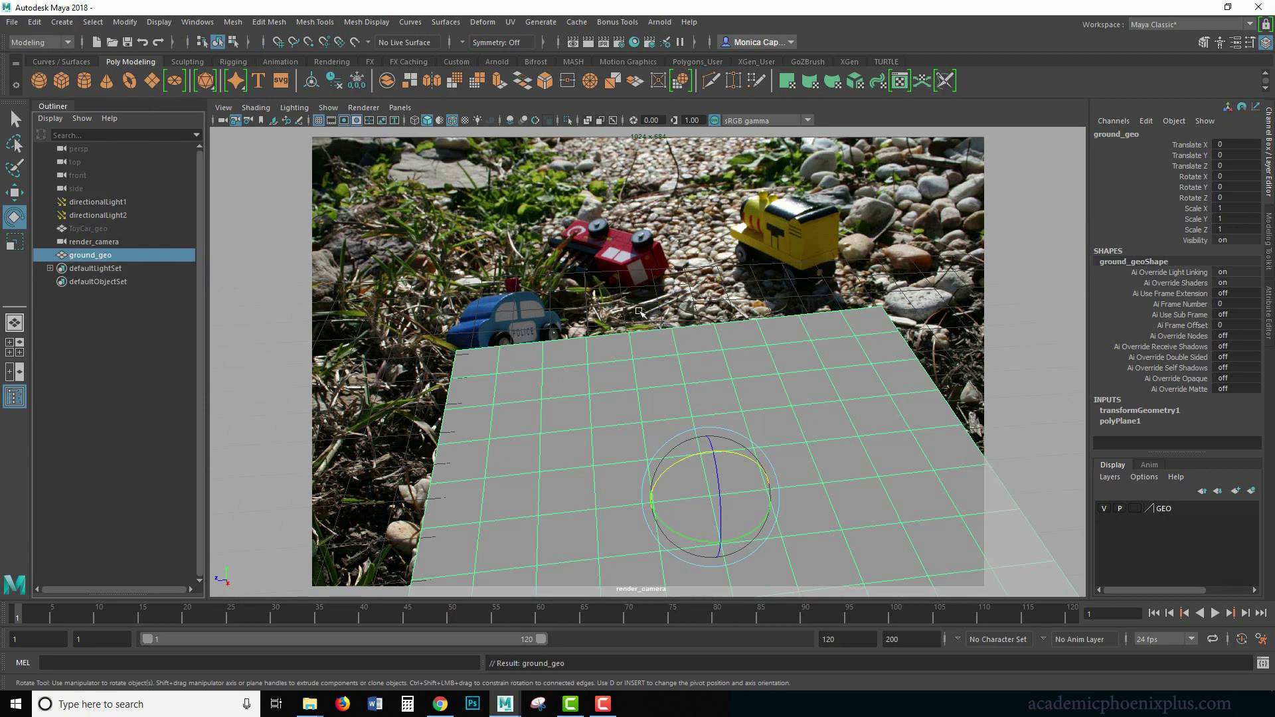
Unhide ToyCar_geo and scale it uniformly to about 0.302.
left_click(104, 230)
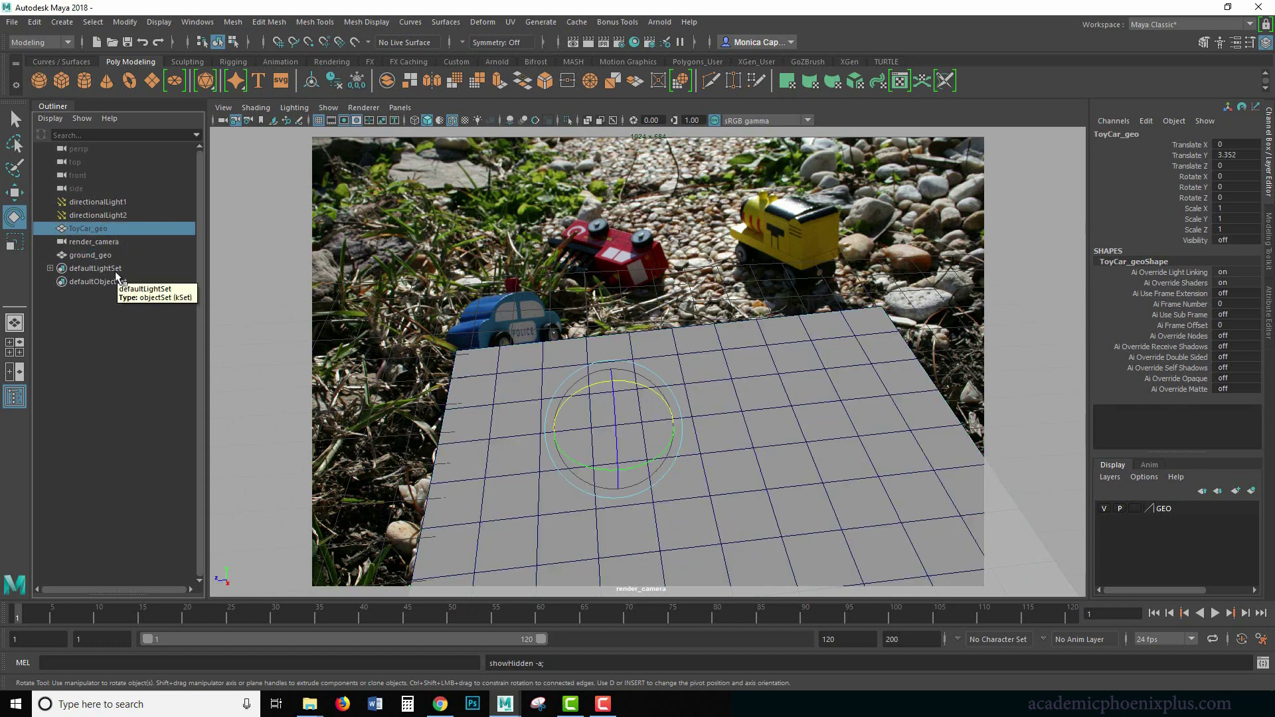
key("shift+h")
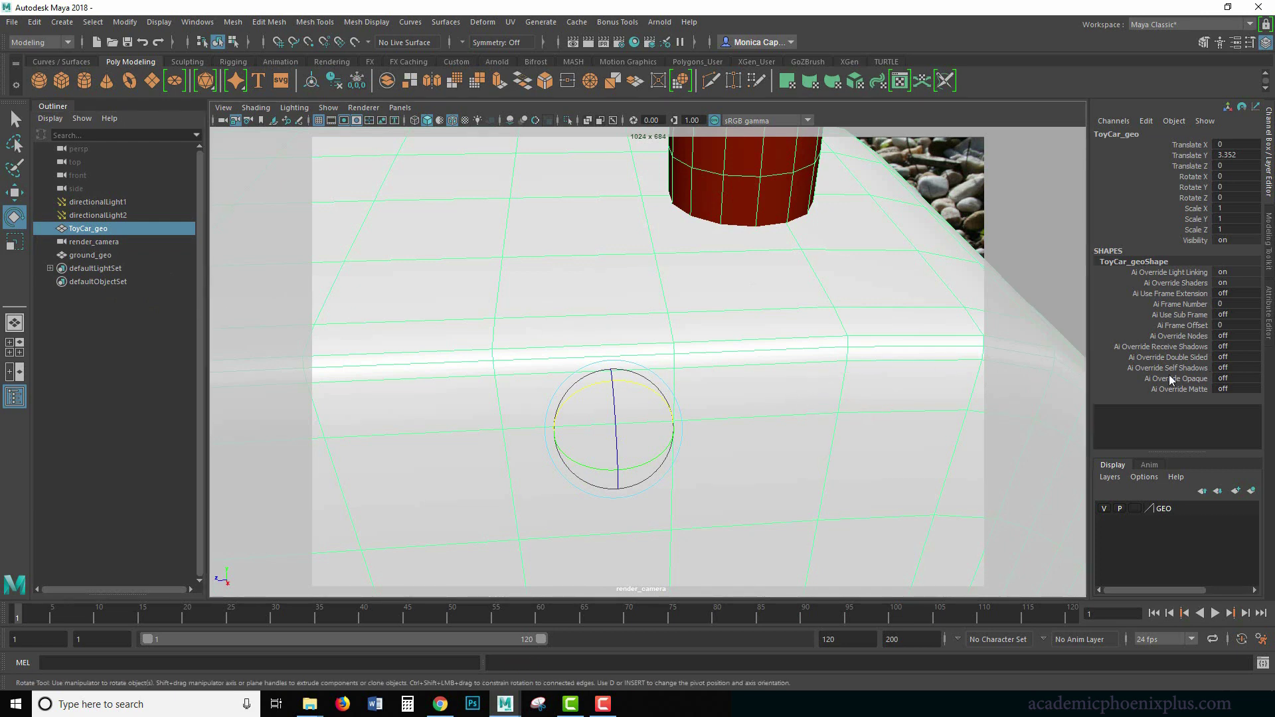
key("r")
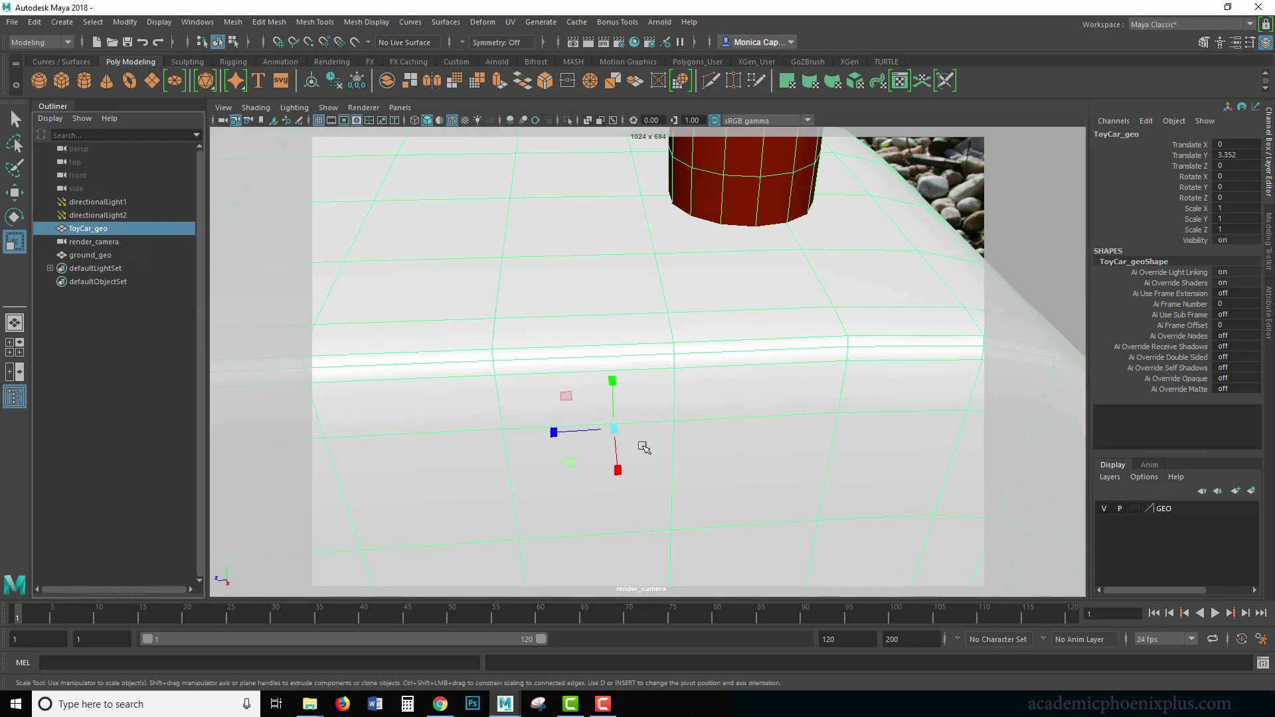
middle_click_drag(529, 427, 29, 476)
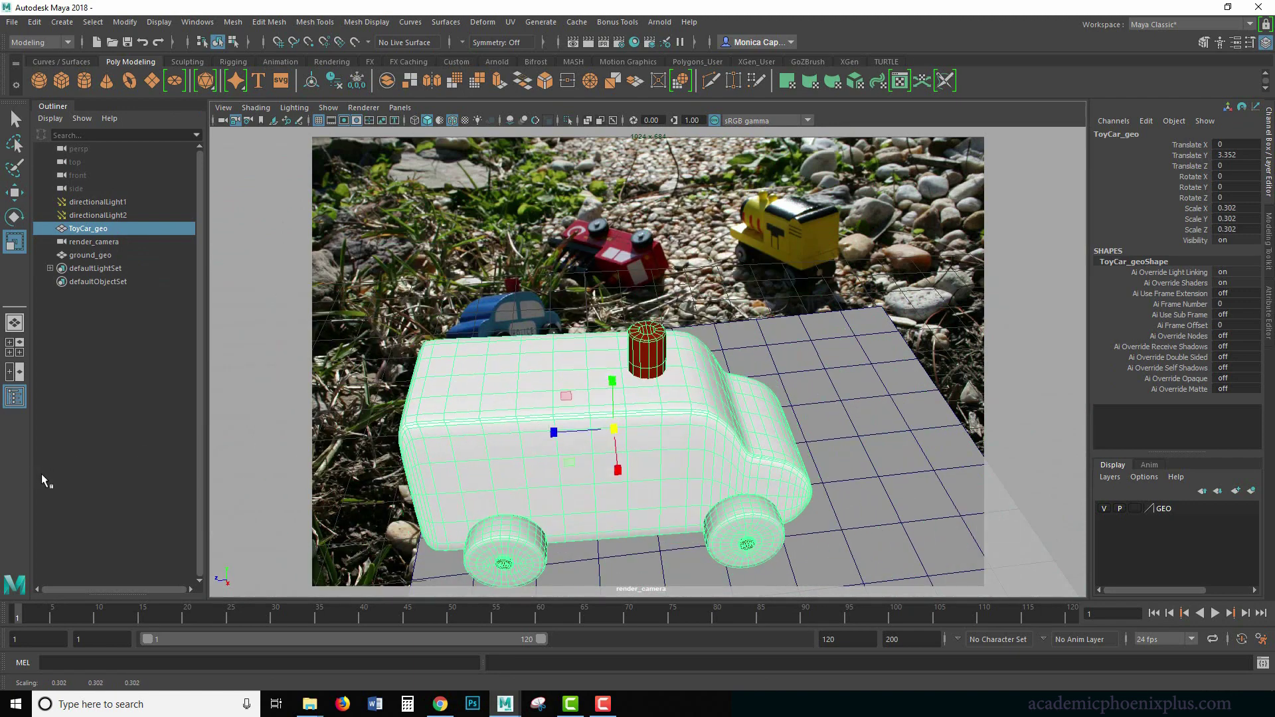
Unlock render_camera, dolly it back to about X 15.318, Y 16.1, Z 0.78, and lock it again.
left_click(223, 121)
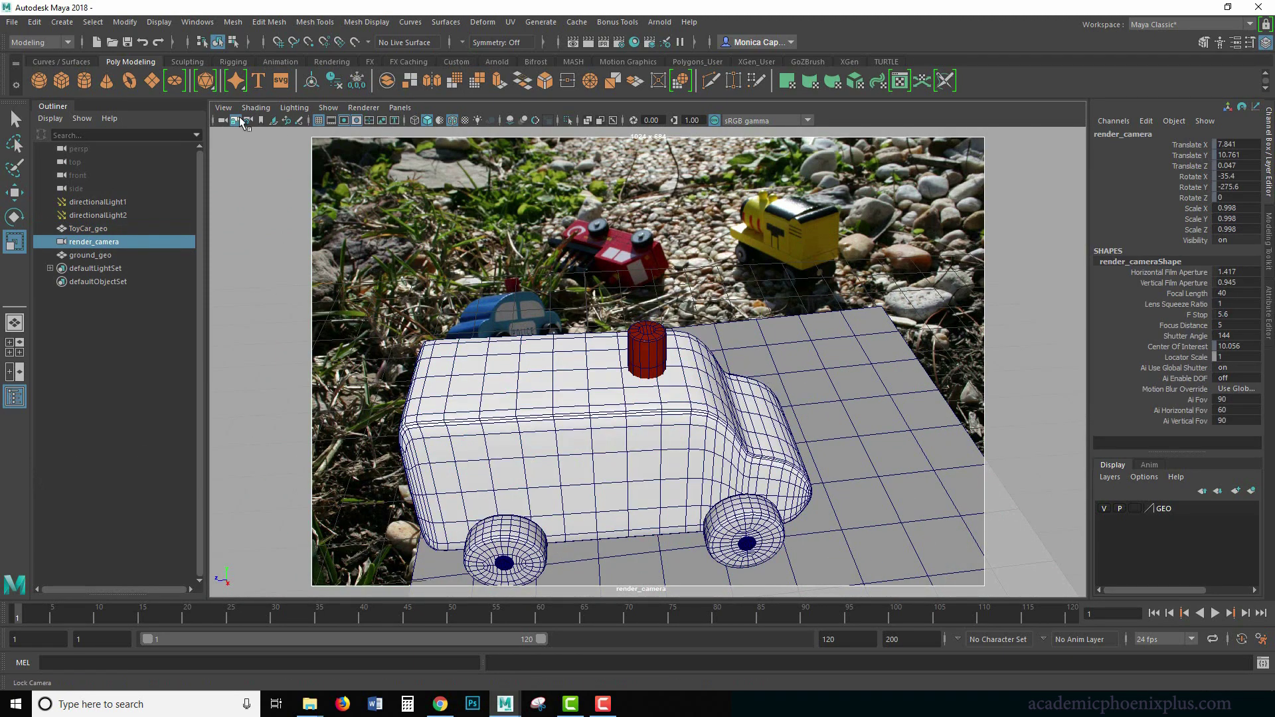
right_click_drag(870, 385, 698, 334, "alt")
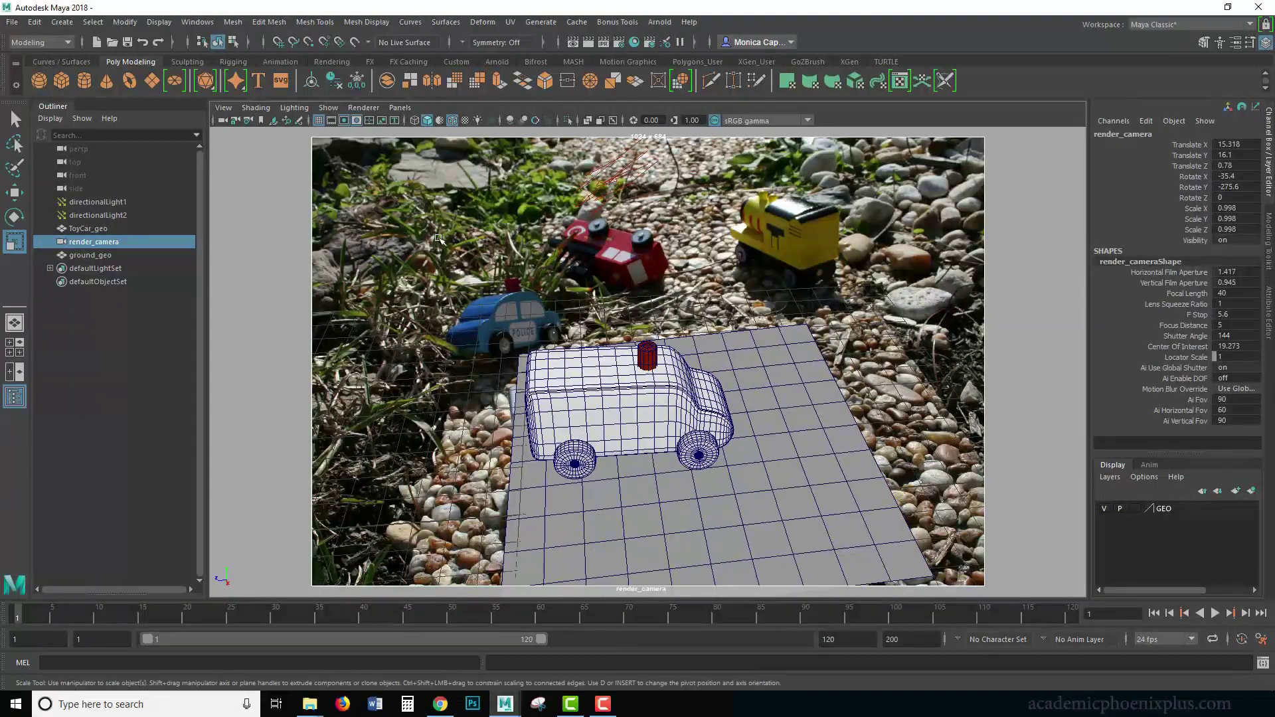
left_click(235, 121)
Enlarge ground_geo to about 1.415 with Z at 1.477, and move it to about X 1.848, Z -0.287 to cover the path.
left_click(779, 511)
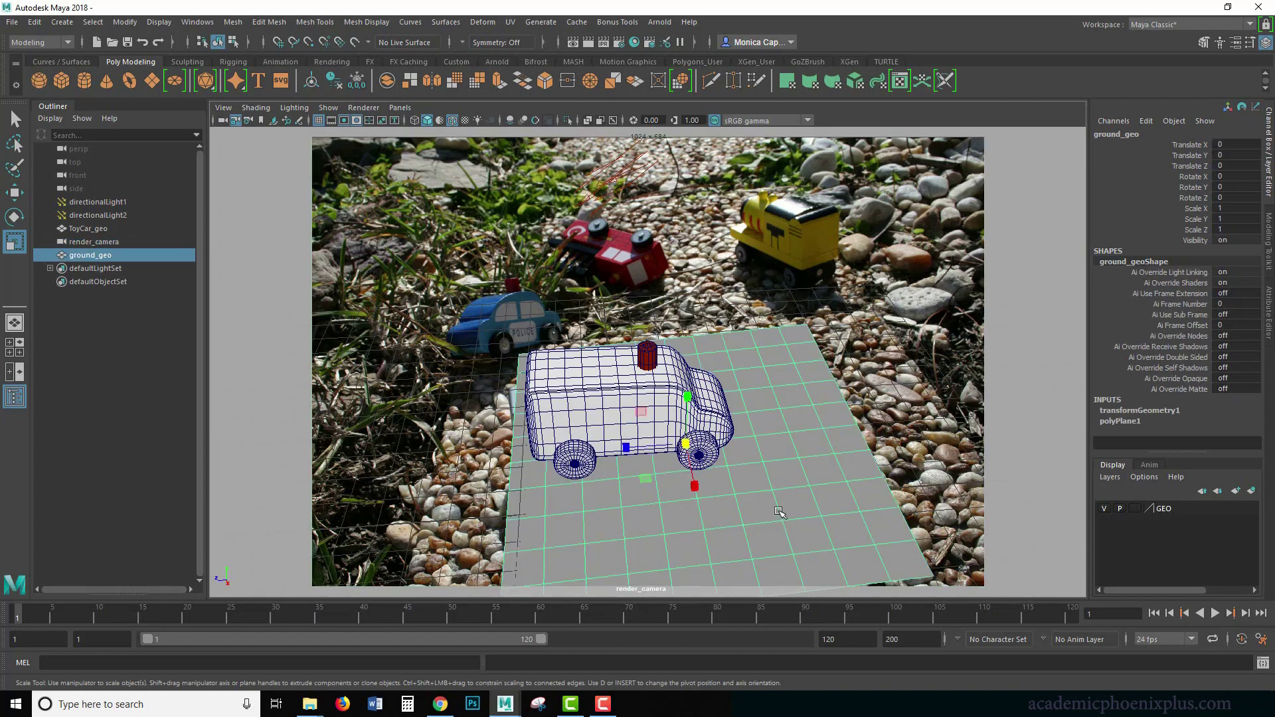
left_click_drag(696, 454, 763, 464)
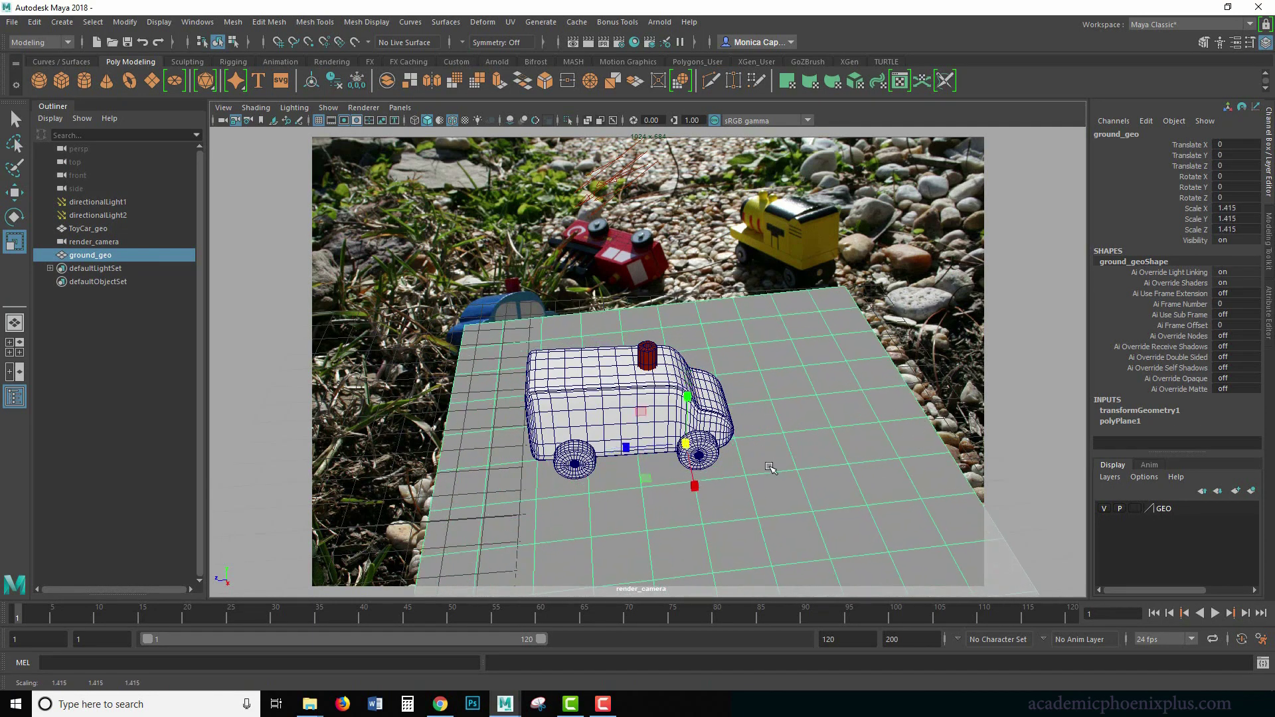
key("w")
left_click_drag(694, 488, 645, 490)
key("r")
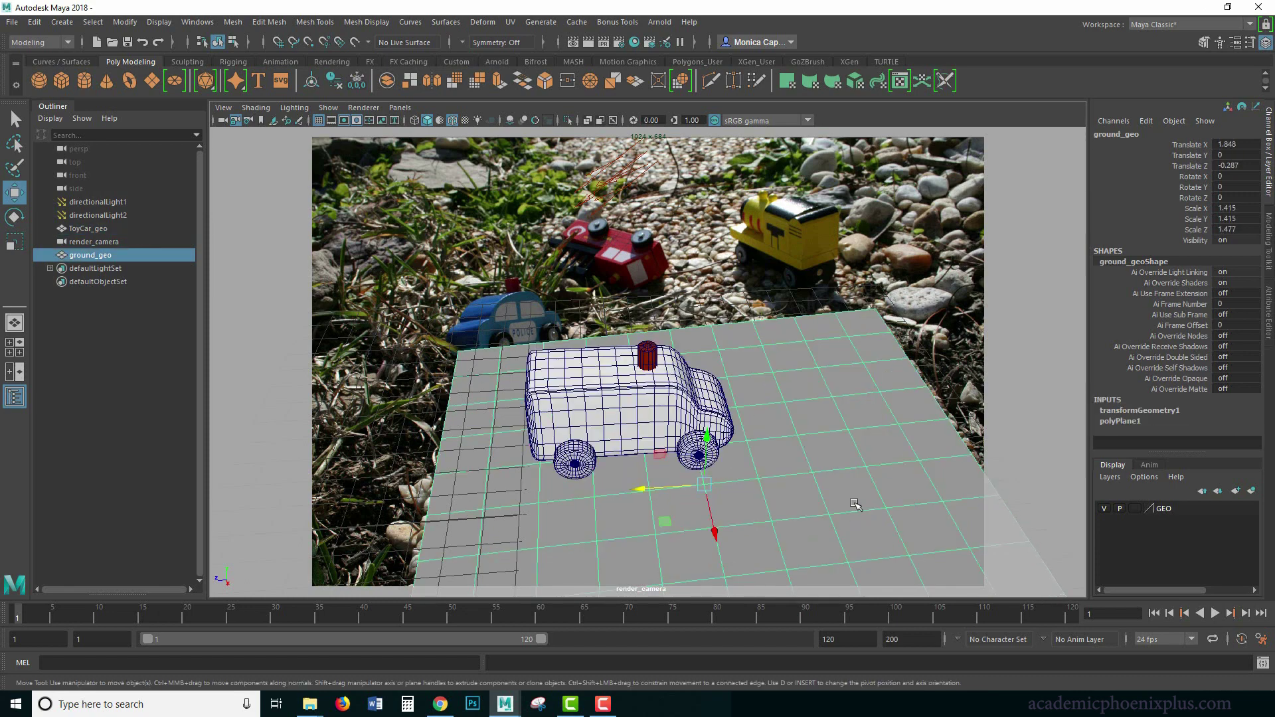
Freeze the transformations of ground_geo and nudge it to about -0.038 in Z.
left_click(124, 22)
left_click(149, 79)
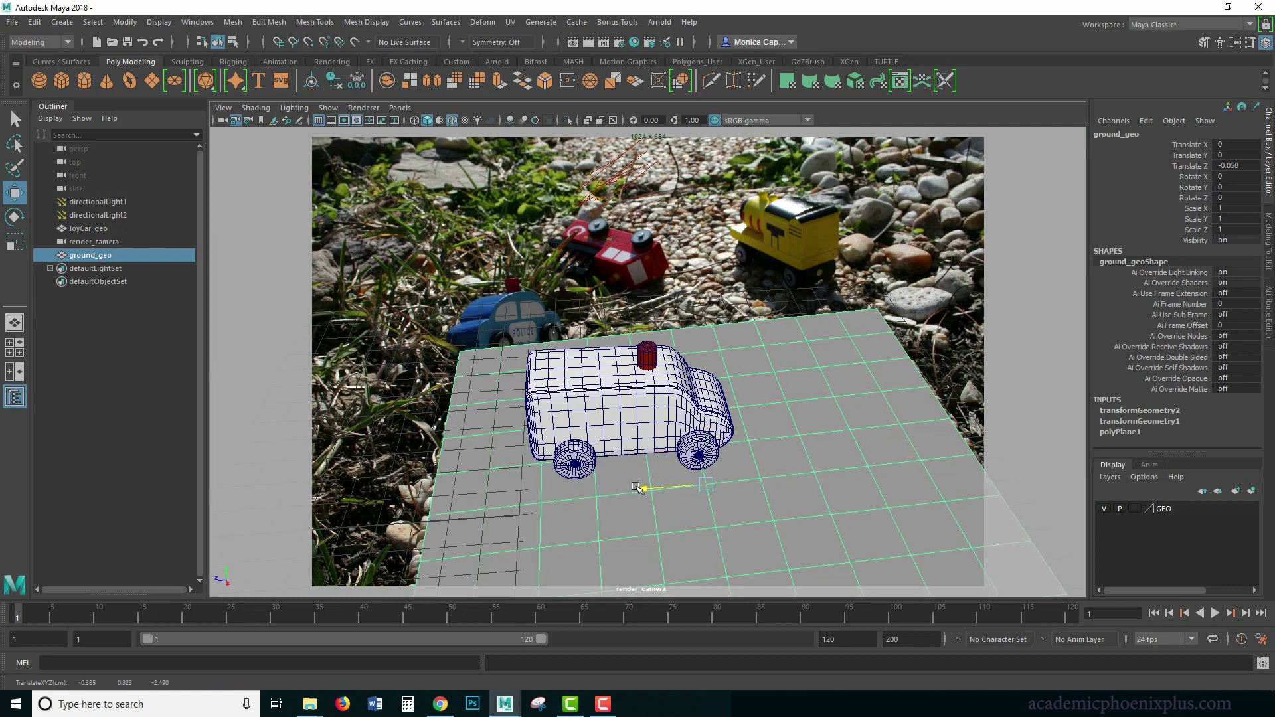
left_click_drag(630, 486, 633, 486)
Rotate the toy car to about -150.159 degrees in Y.
left_click(668, 408)
key("e")
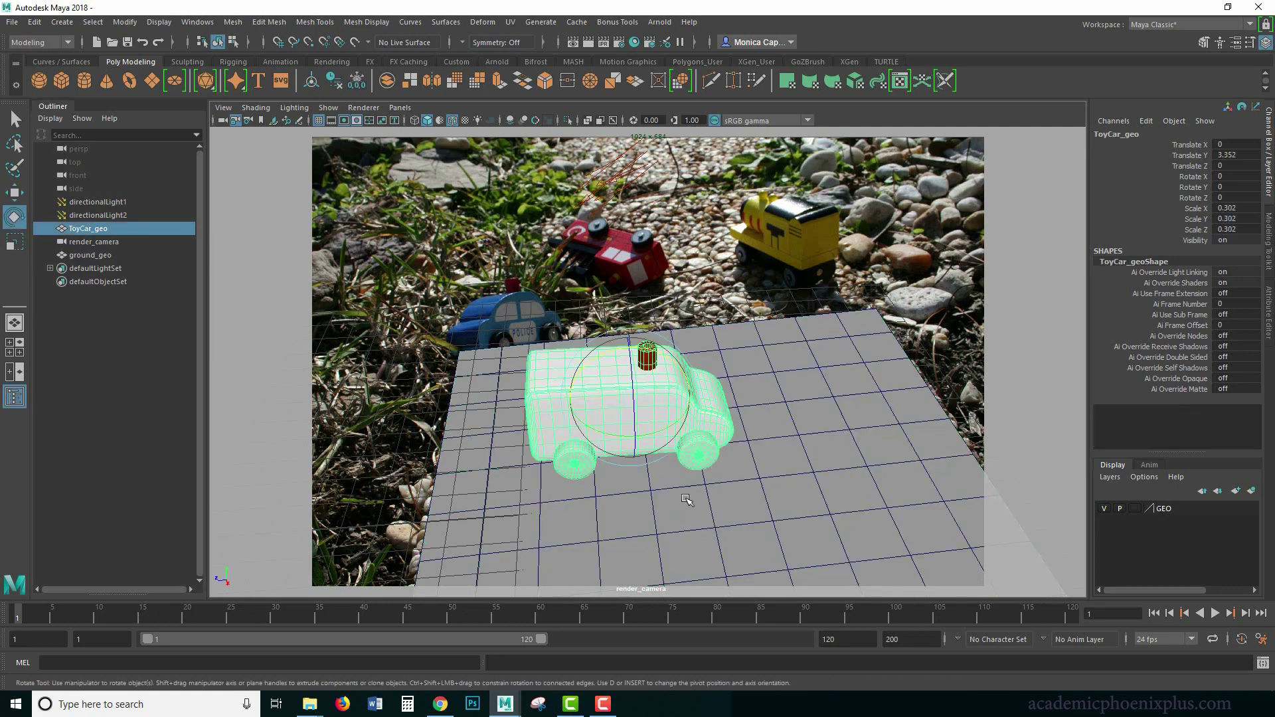
left_click_drag(669, 428, 571, 433)
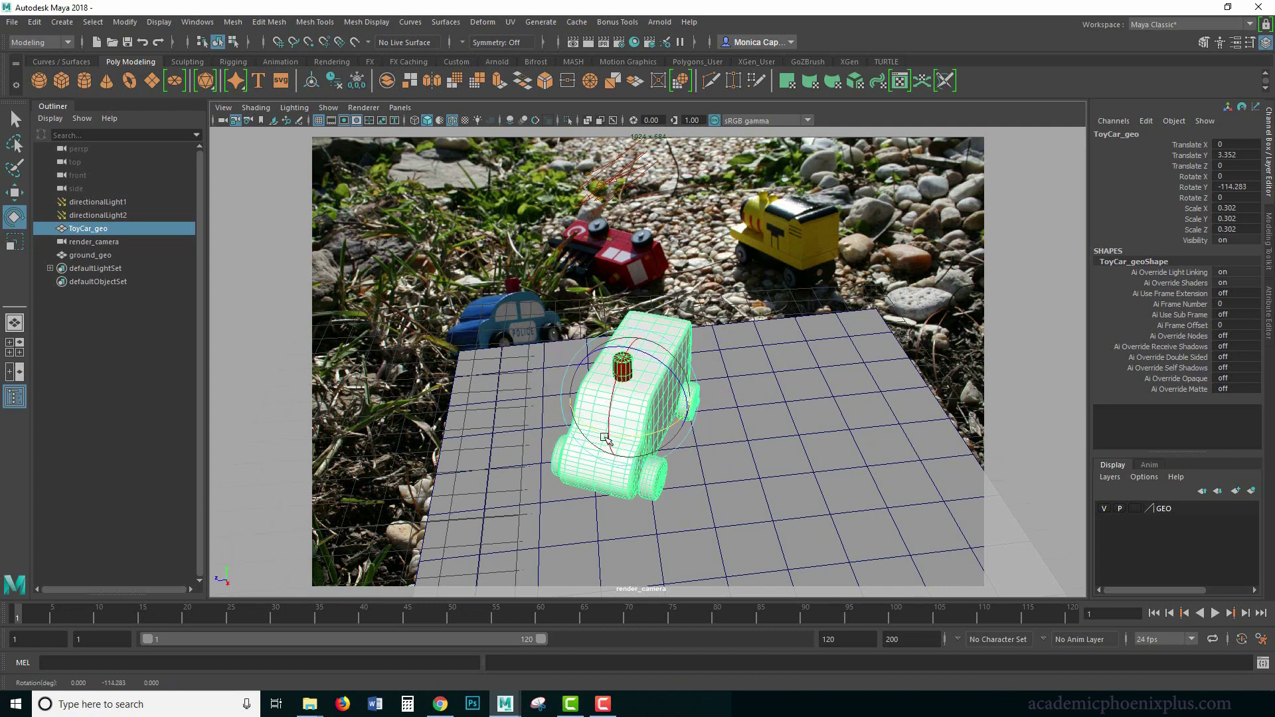
left_click_drag(650, 435, 601, 433)
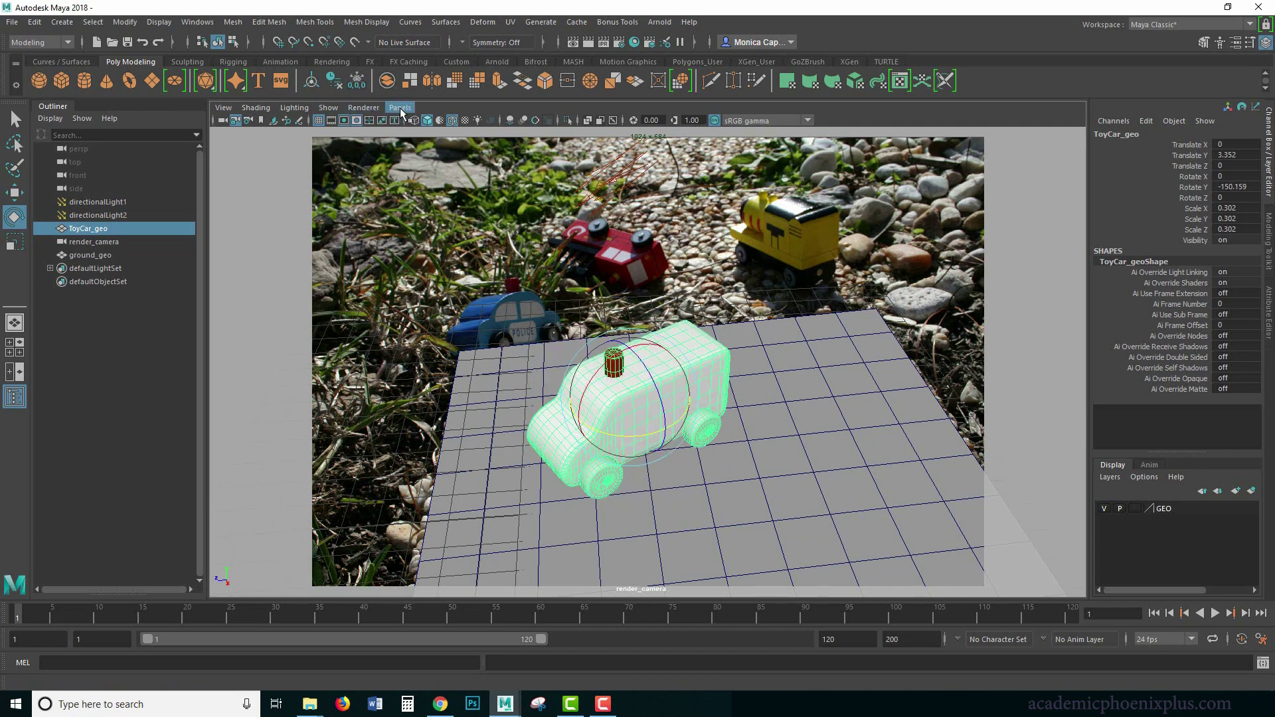
Switch to the persp view and lower the toy car onto the ground plane to about 0.792 in Y.
left_click(400, 108)
mouse_move(465, 121)
left_click(582, 124)
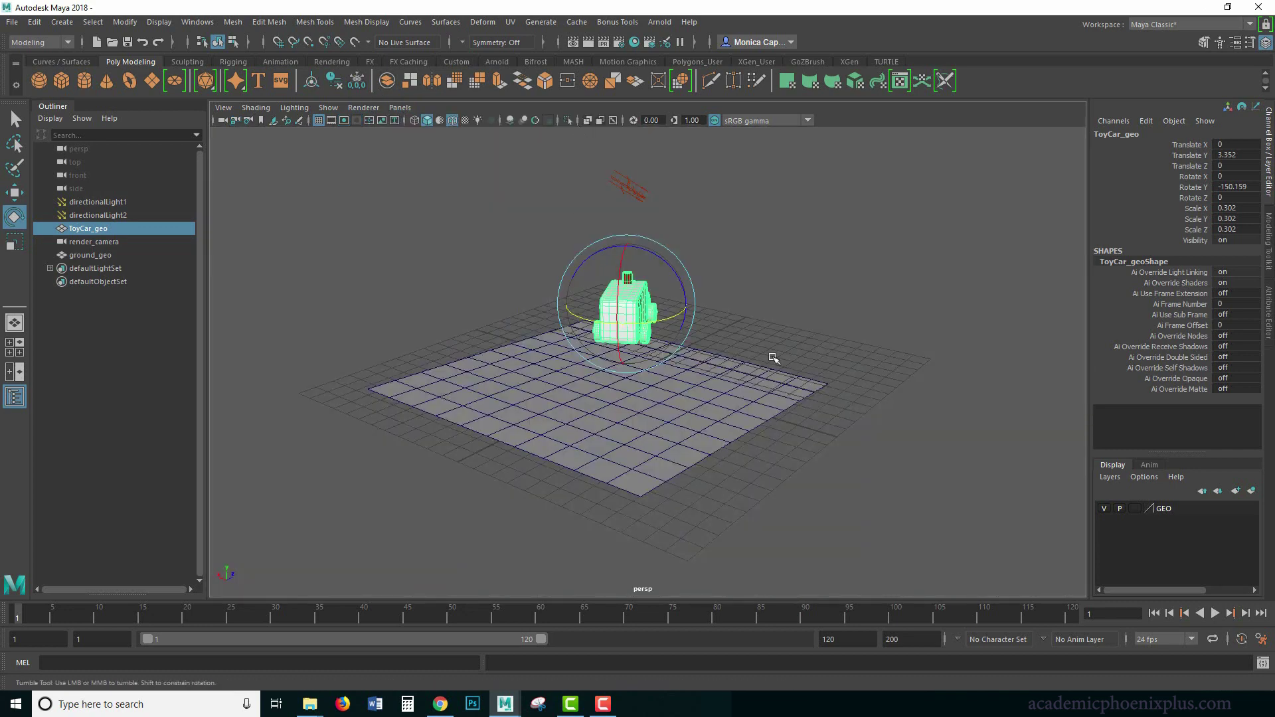
left_click_drag(774, 359, 748, 187, "alt")
left_click_drag(665, 201, 888, 288, "alt")
left_click(336, 267)
scroll(611, 280, "down", 5)
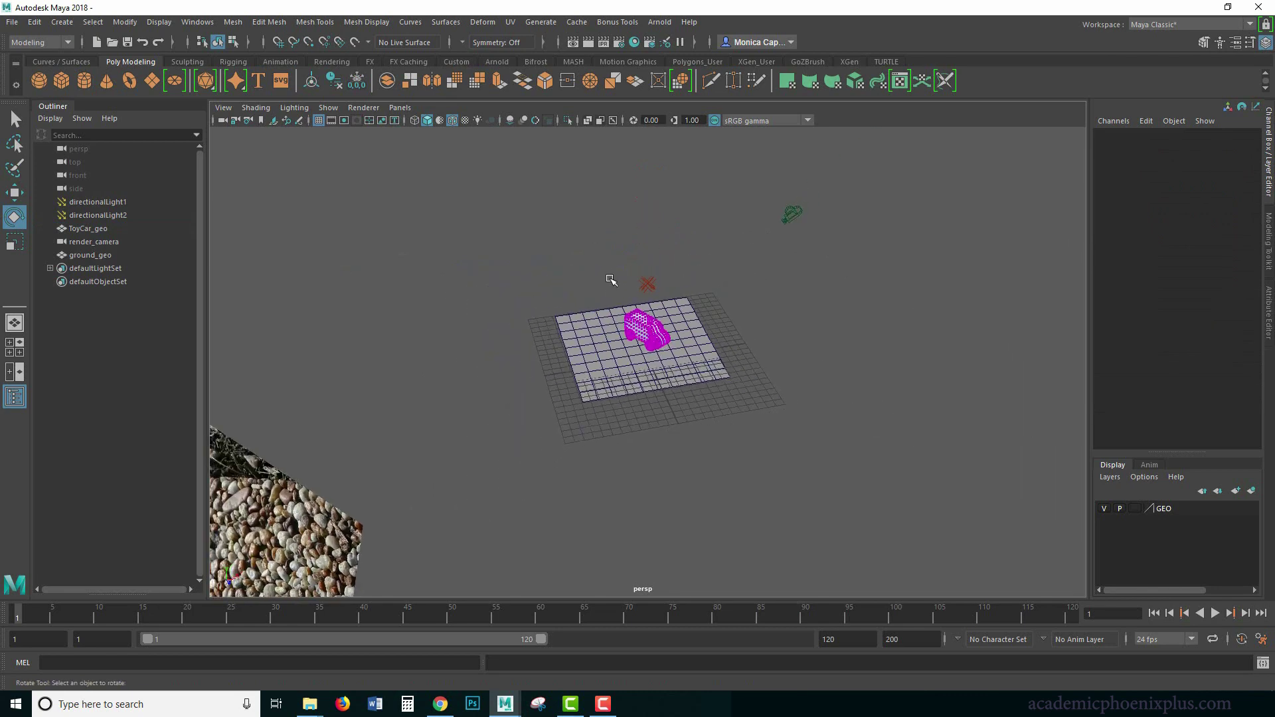
right_click_drag(640, 320, 760, 304)
right_click_drag(839, 356, 764, 346, "alt")
right_click_drag(656, 323, 654, 279)
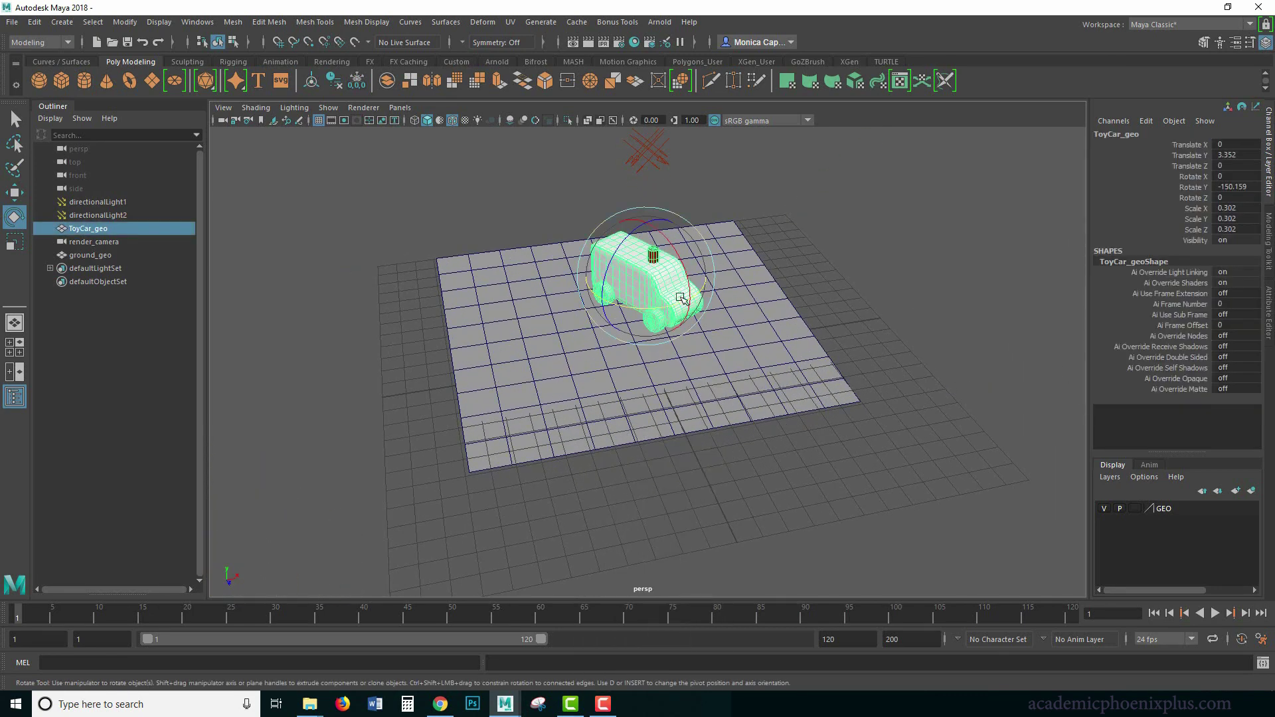
key("w")
left_click_drag(643, 221, 637, 271)
Seat the wheels evenly on the ground from below by rotating the car to about X -3.999, Z 2.014 and raising it to Y 0.967.
key("f")
left_click_drag(727, 313, 785, 359, "alt")
key("e")
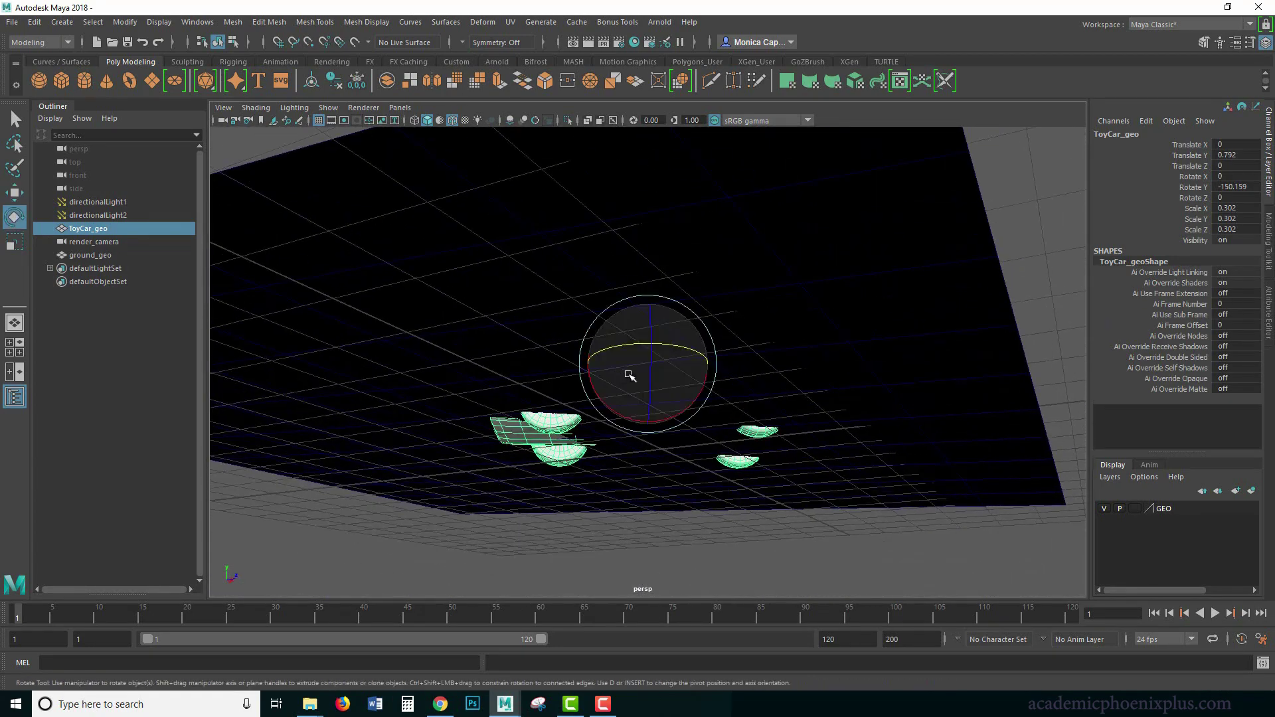
left_click_drag(682, 409, 670, 397)
key("w")
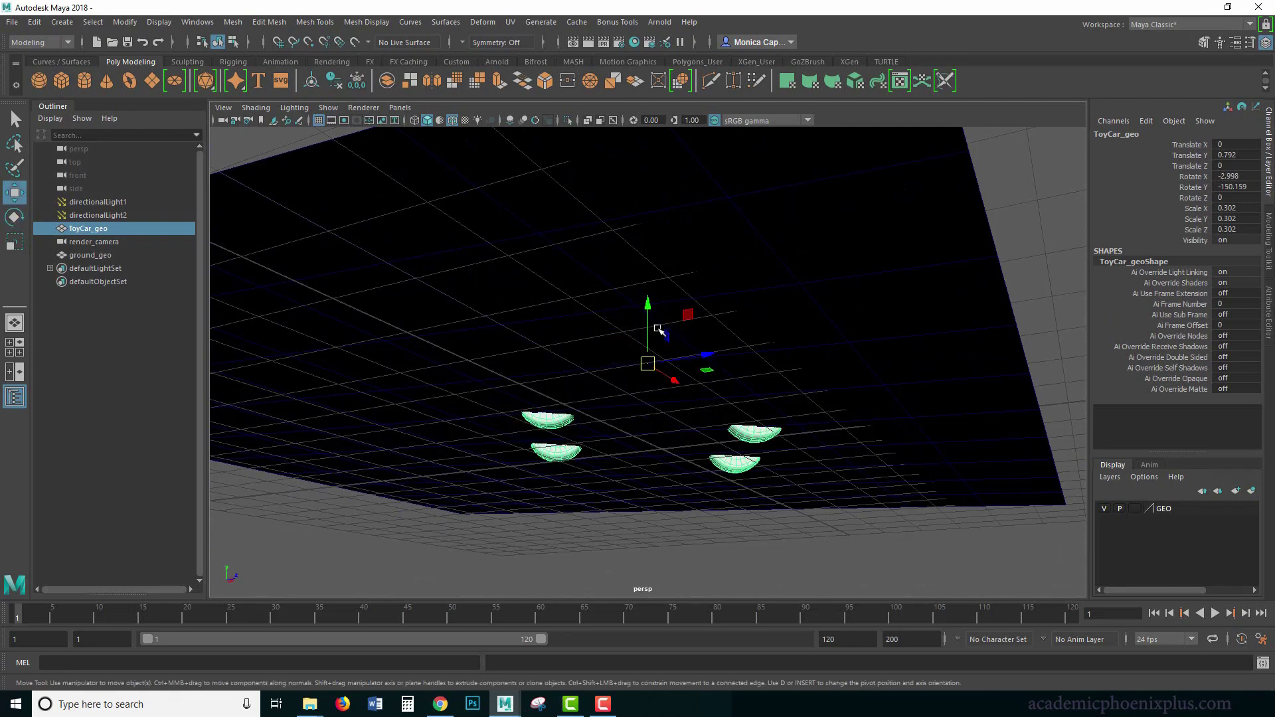
mouse_move(651, 304)
left_mouse_down()
mouse_move(653, 314)
mouse_move(654, 296)
left_mouse_up()
key("e")
key("w")
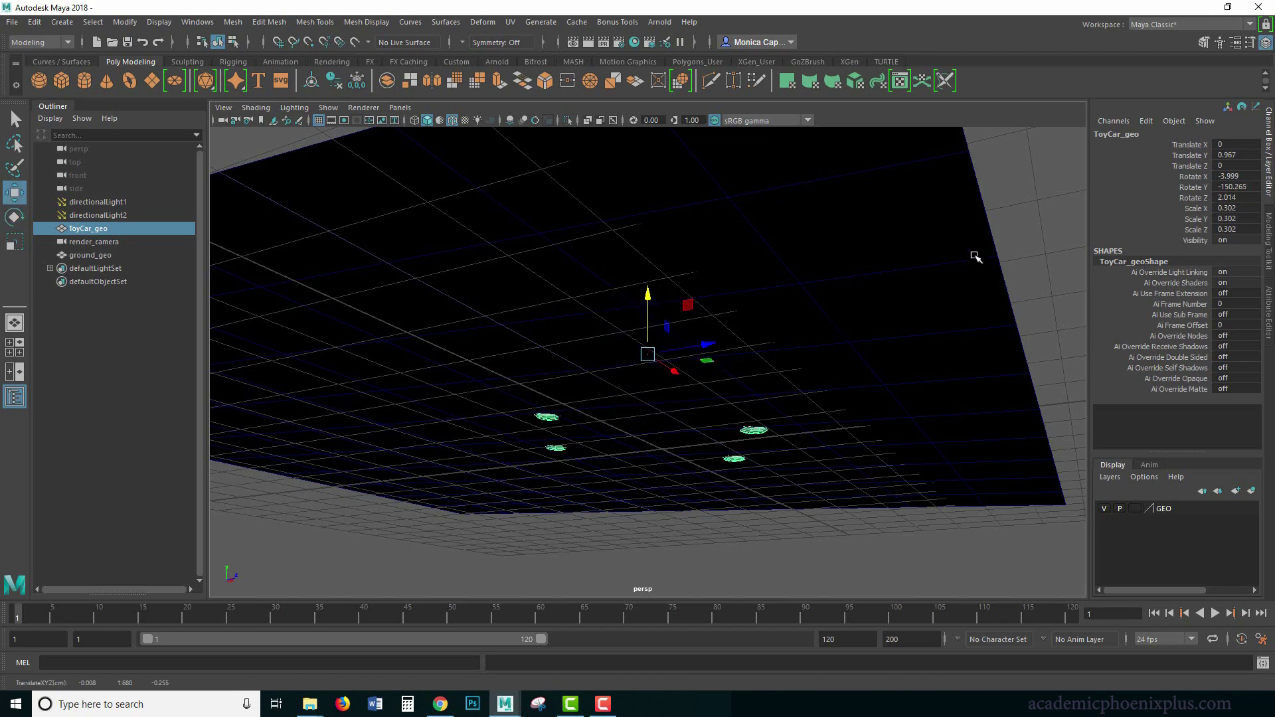
Return to the render_camera view and hide ground_geo to expose the ambulance in the photo.
left_click_drag(973, 257, 721, 355, "alt")
left_click(519, 246)
right_click_drag(704, 369, 691, 355)
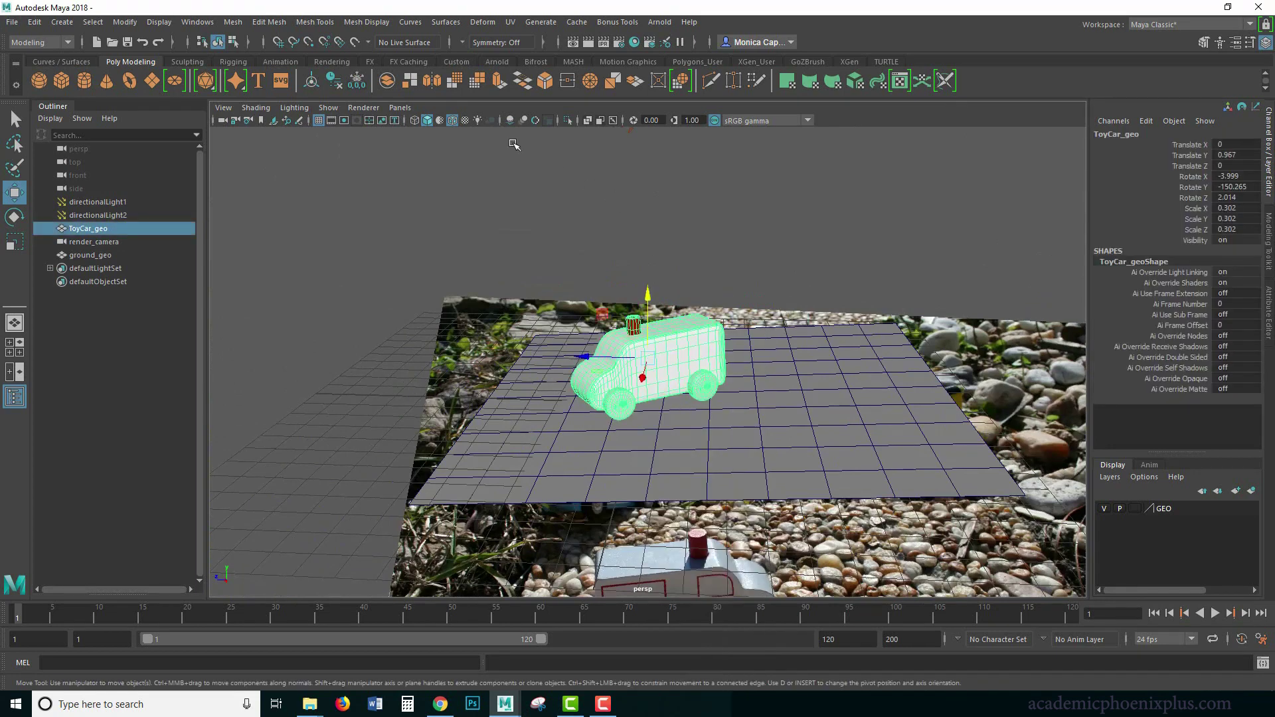
left_click(400, 107)
mouse_move(523, 122)
left_click(558, 134)
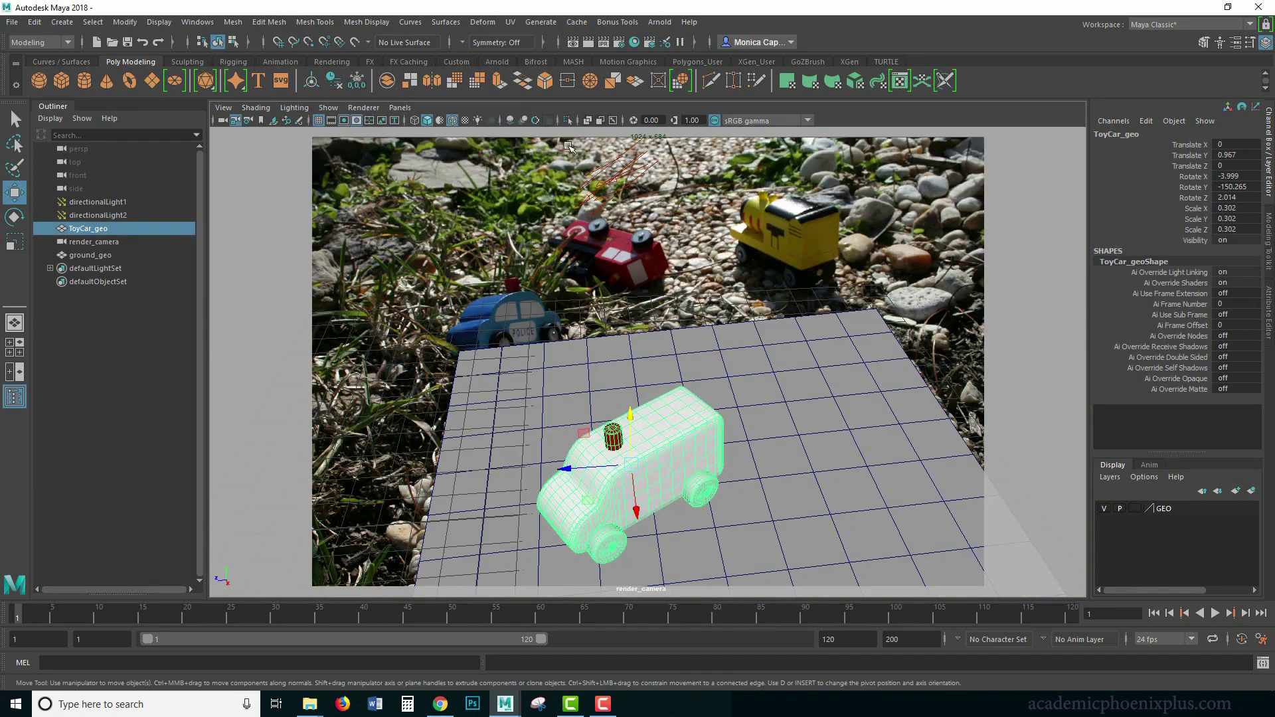
left_click(840, 455)
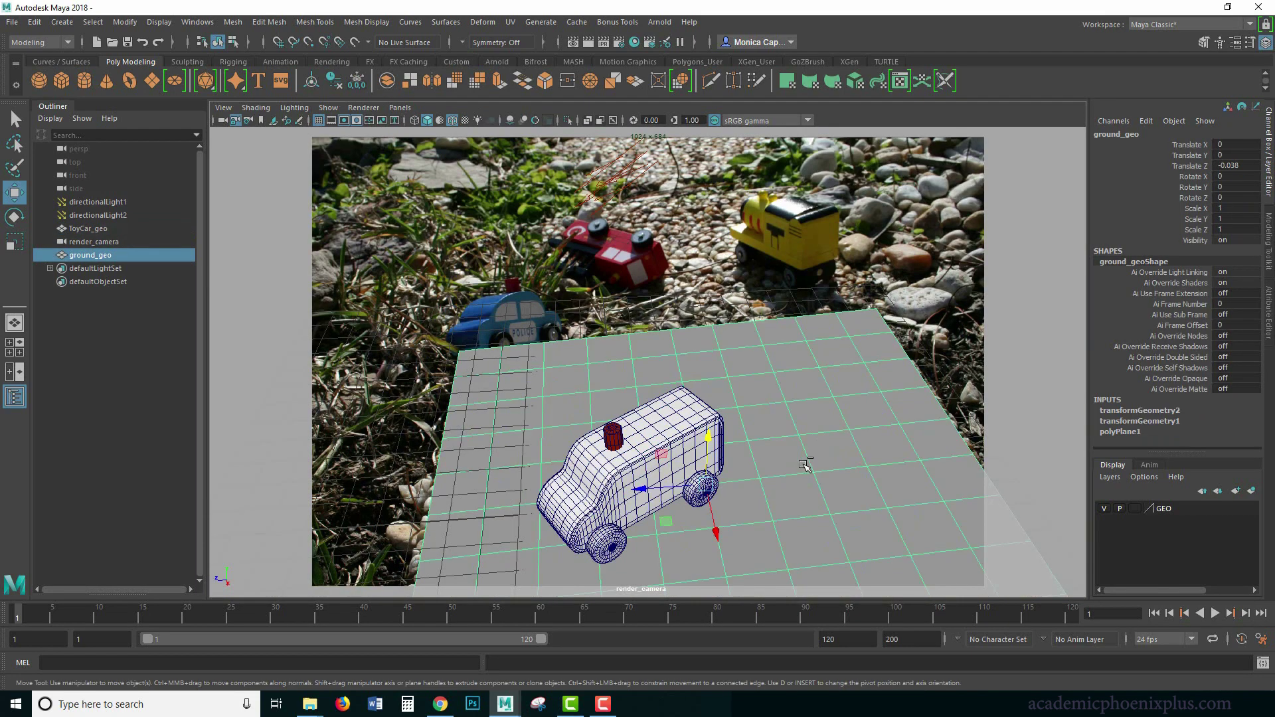
key("ctrl+h")
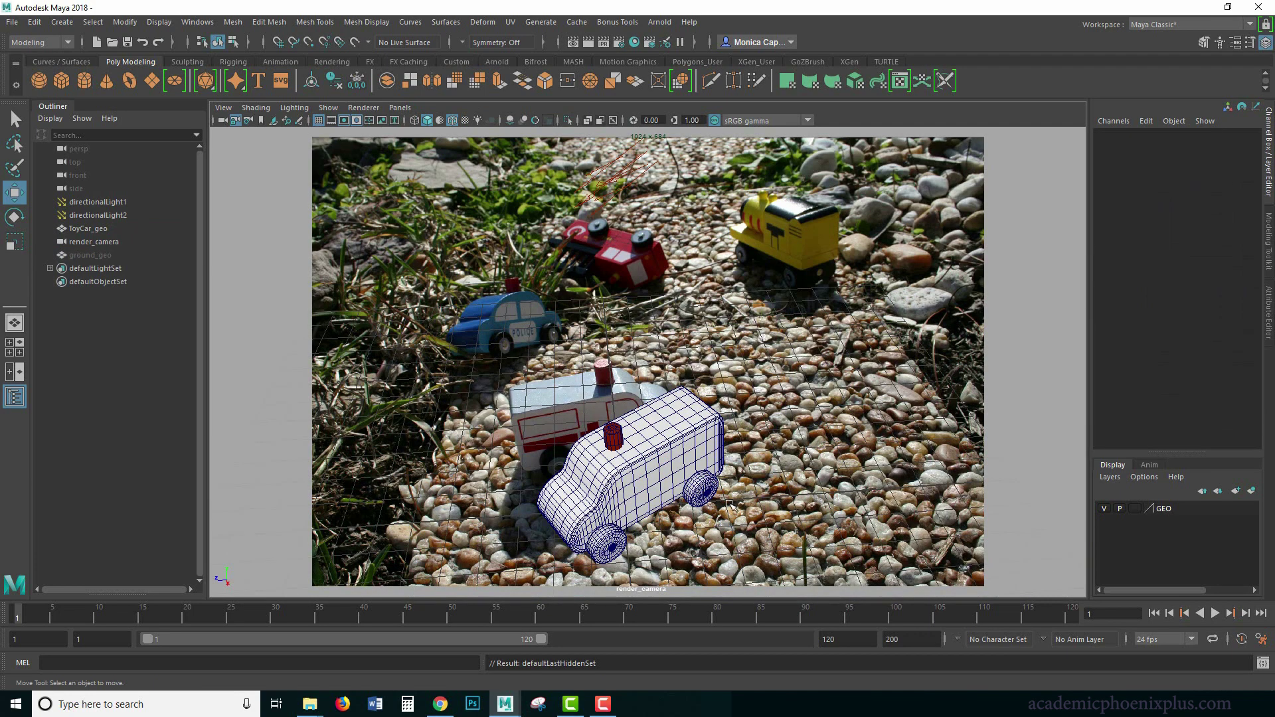
Rotate the toy car to about X 3.491, Y 6.084, Z 0.398 and move it beside the photo's ambulance to about X -2.497, Z -4.376.
left_click(656, 492)
key("e")
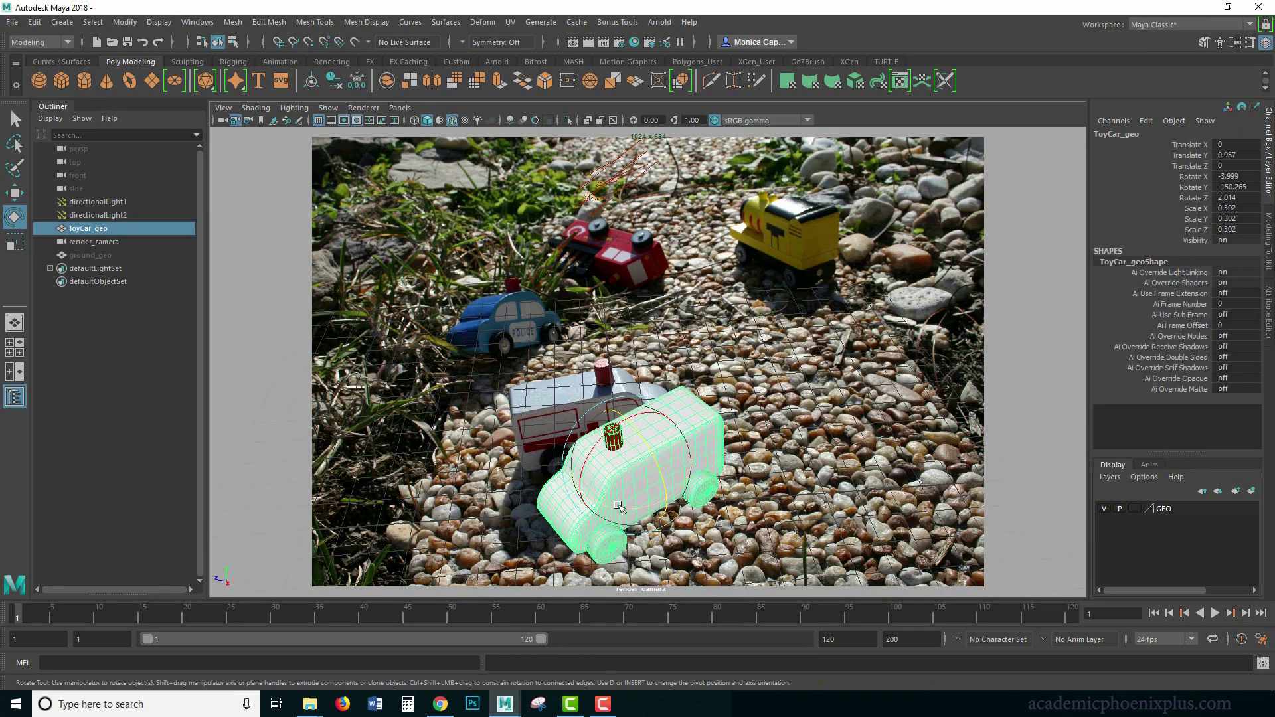
left_click_drag(656, 492, 610, 329)
key("w")
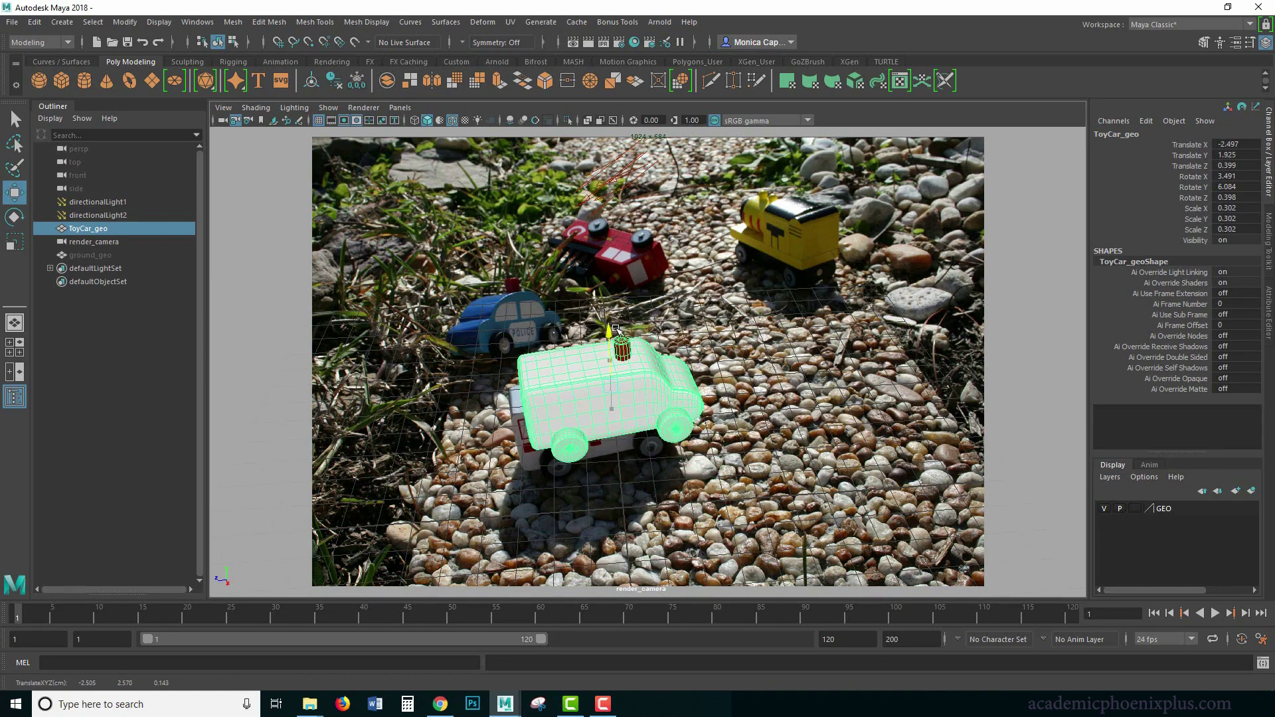
key("ctrl+z")
left_click_drag(553, 420, 578, 407)
left_click_drag(709, 391, 706, 393)
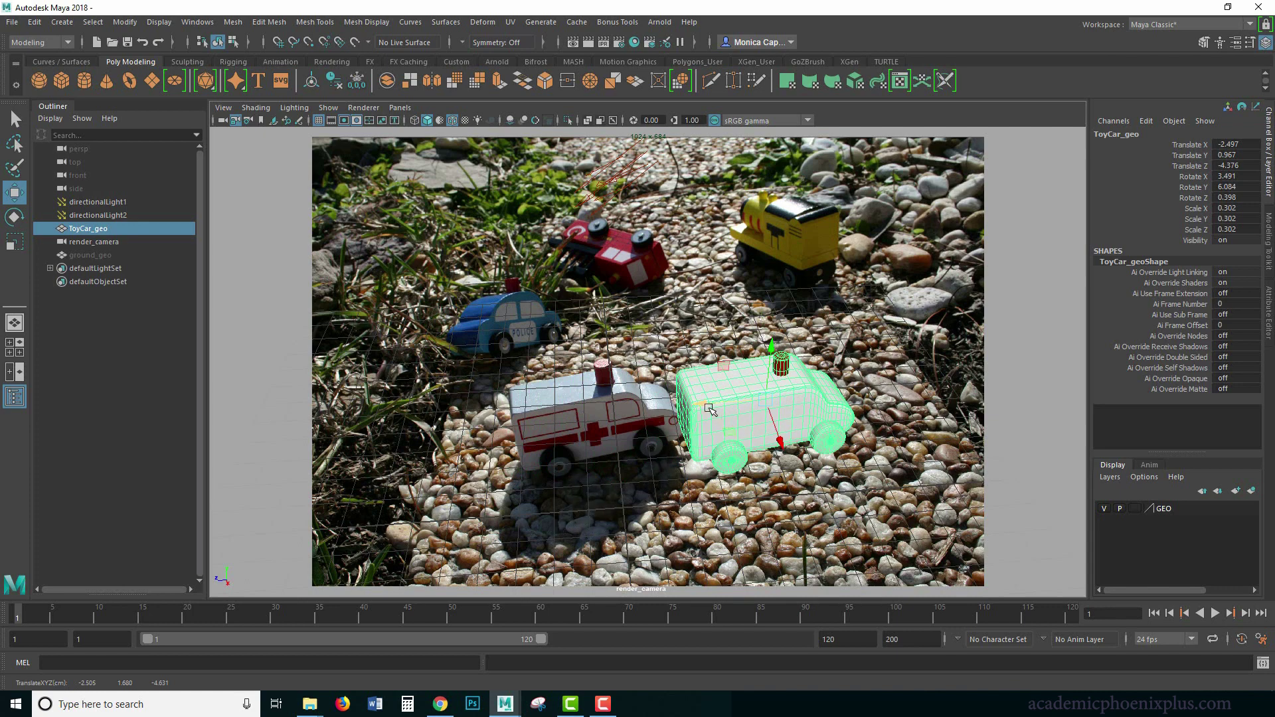
Place the toy car over the ambulance at about X -2.471, Z 0.829 and rotate it to about X 3.638, Y 7.495, Z 2.777.
left_click_drag(706, 405, 600, 458)
key("e")
key("ctrl+z")
key("w")
key("e")
key("w")
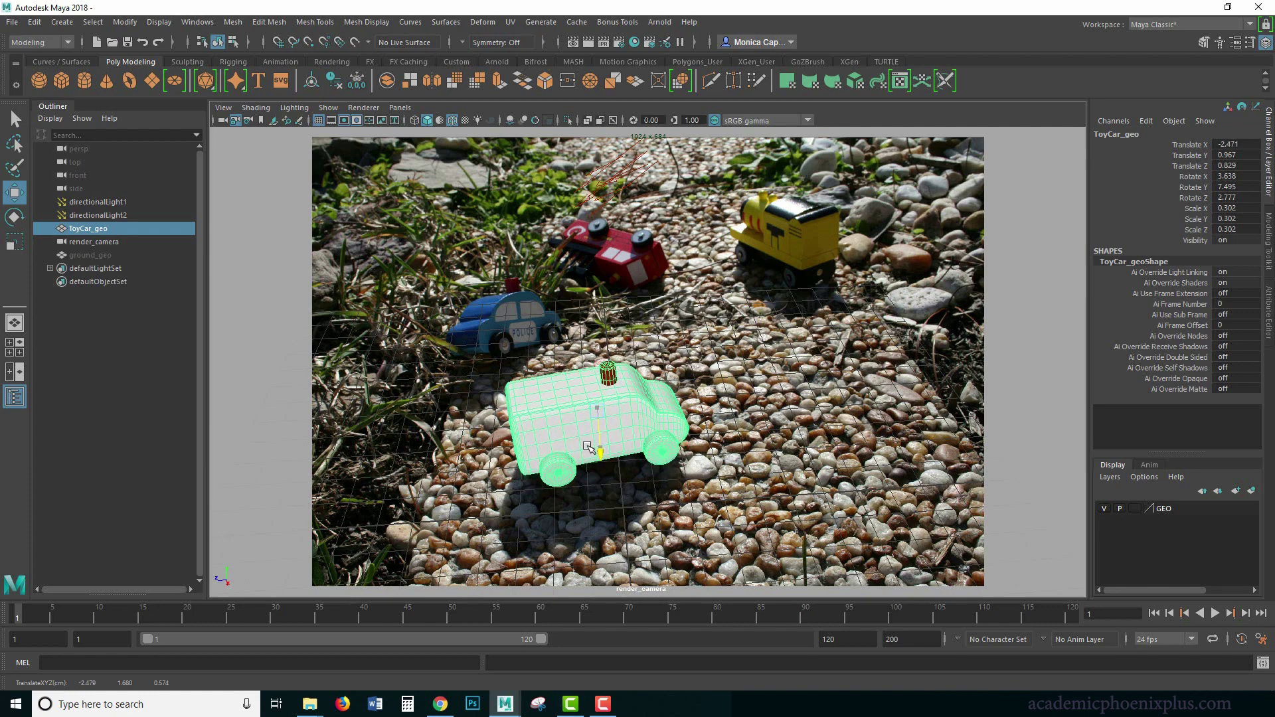
Scale the toy car uniformly to about 0.292 and shift it to about X -2.305, Y 0.878 over the ambulance.
left_click_drag(585, 454, 580, 455)
key("r")
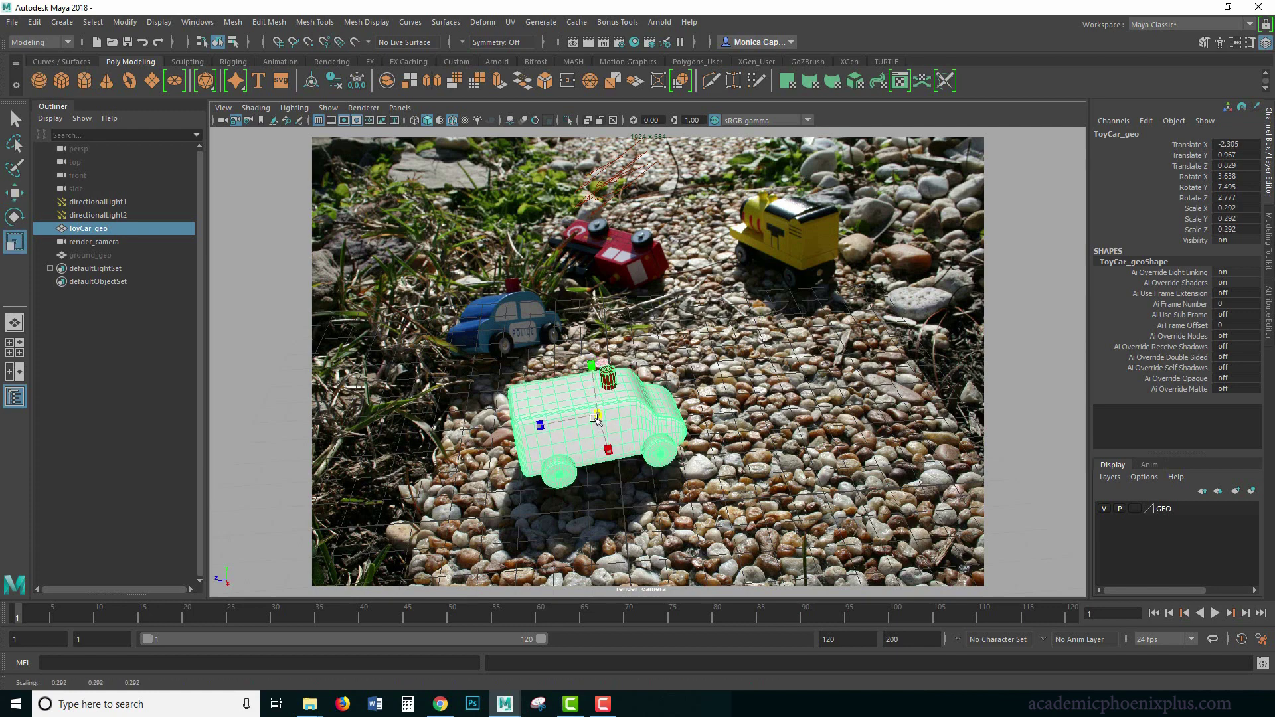
key("w")
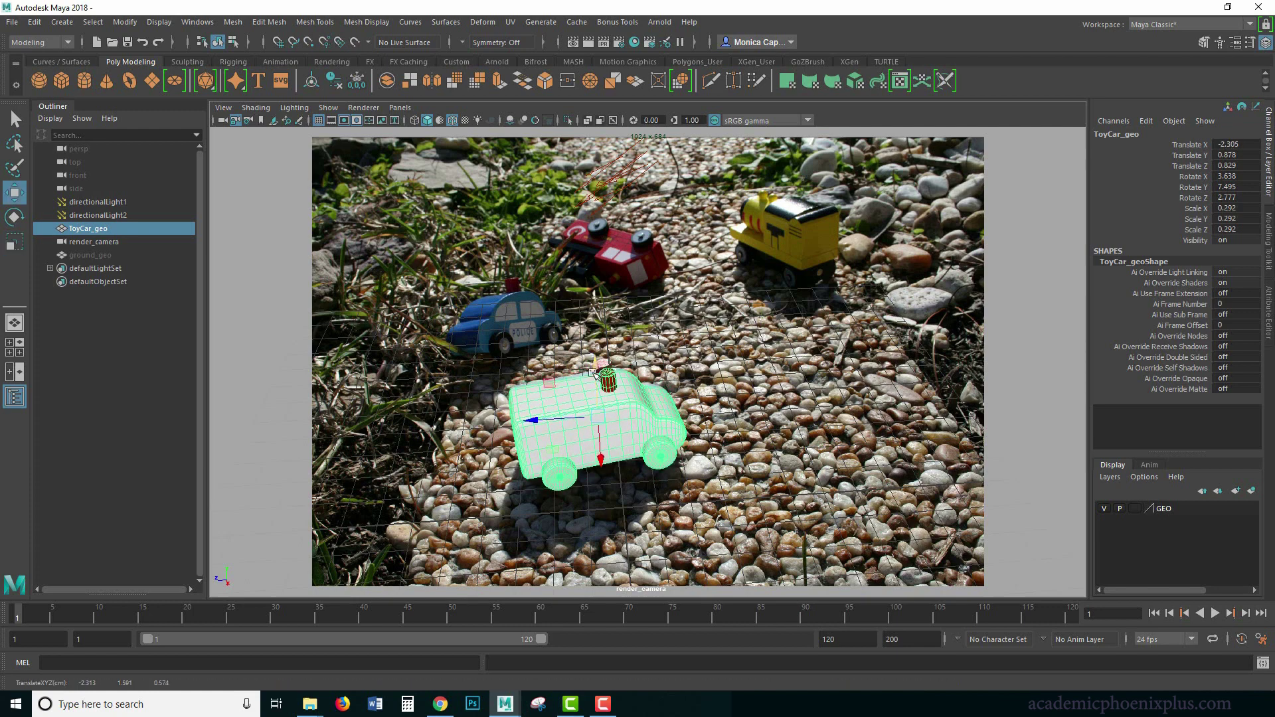
Rotate the toy car to about X 4.948, Y 8.176, Z 4.346 and move it to about X -2.72, Z 0.894 to match the ambulance.
key("e")
left_click_drag(629, 429, 536, 417)
key("w")
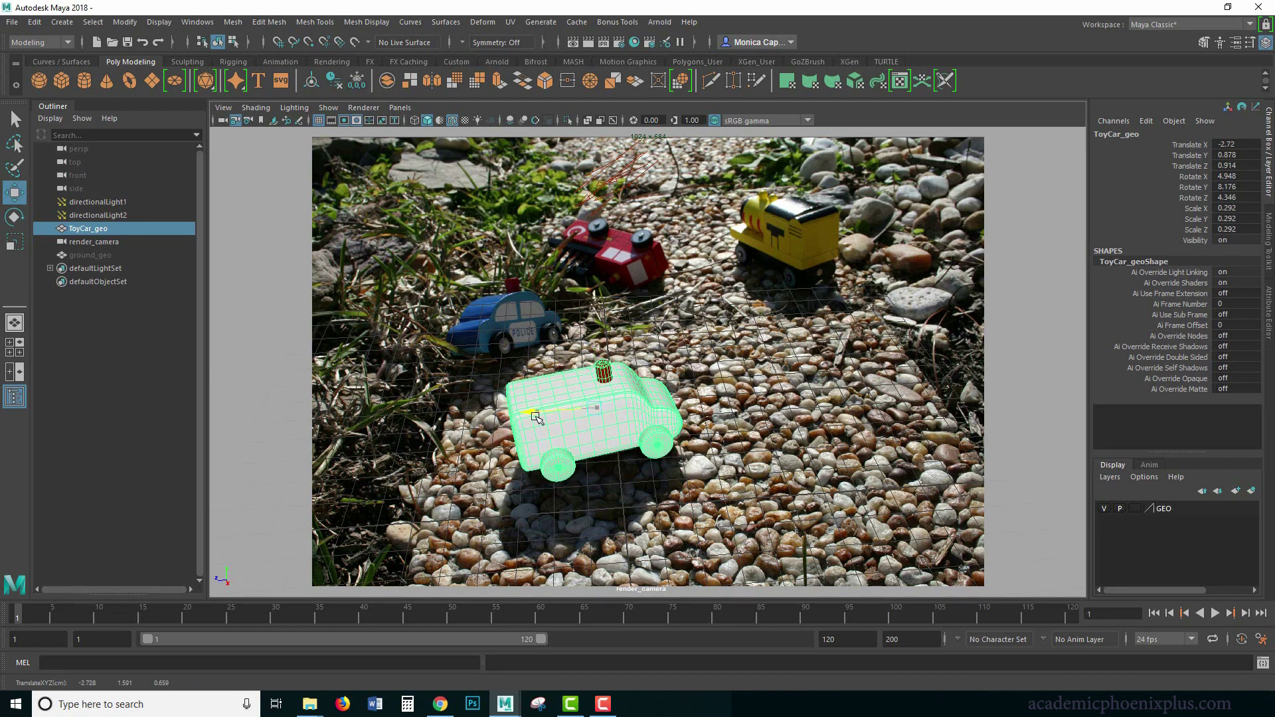
Unhide ground_geo and frame the toy car from beneath the ground plane in the persp view.
left_click(107, 255)
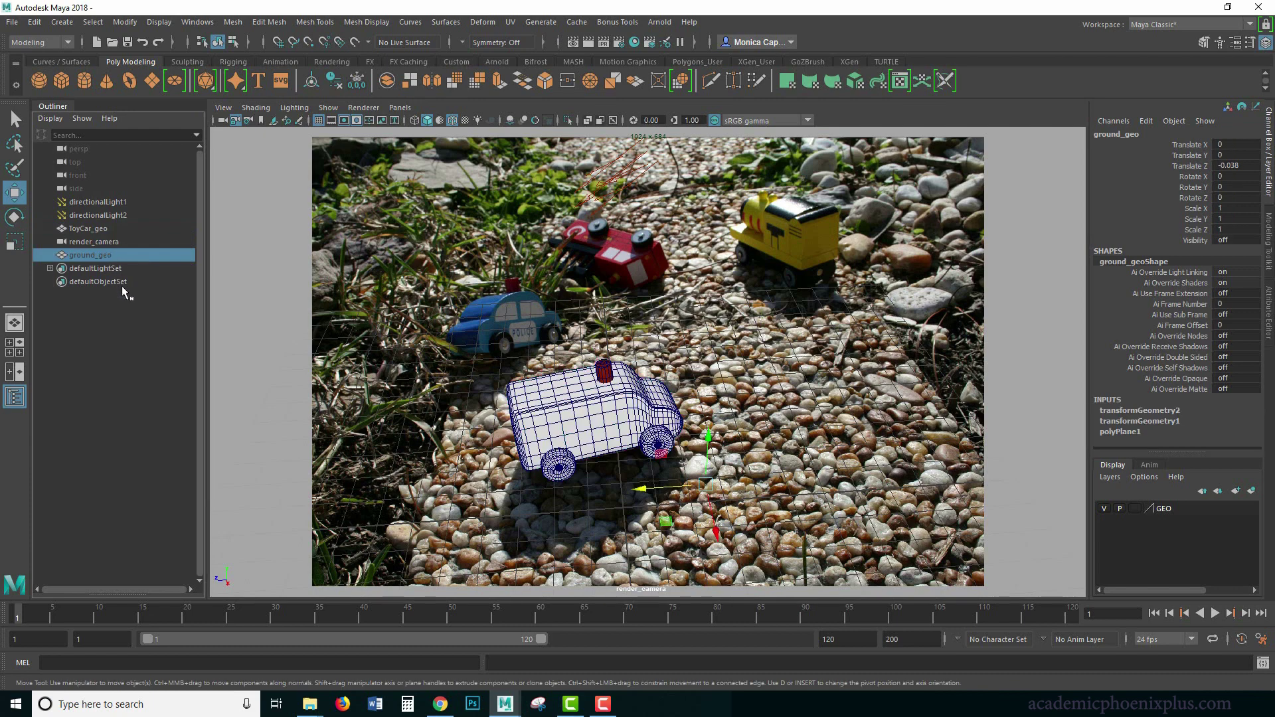
key("shift+h")
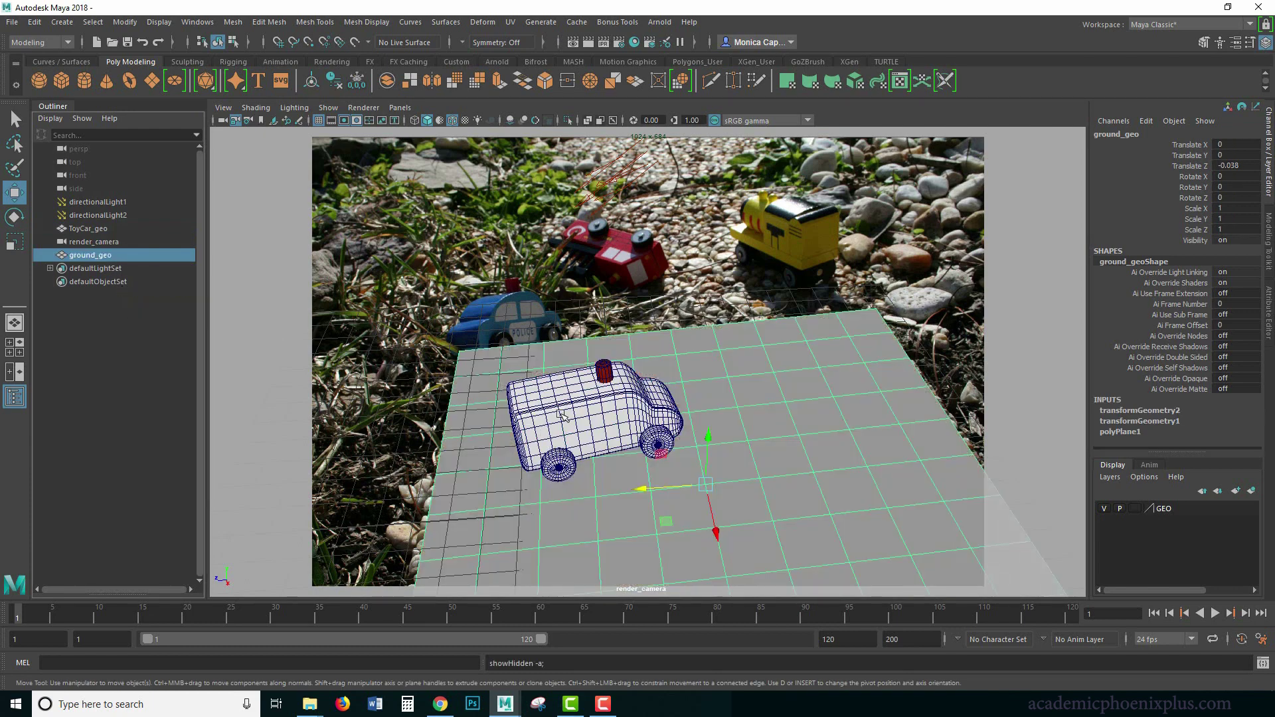
left_click(400, 107)
mouse_move(458, 120)
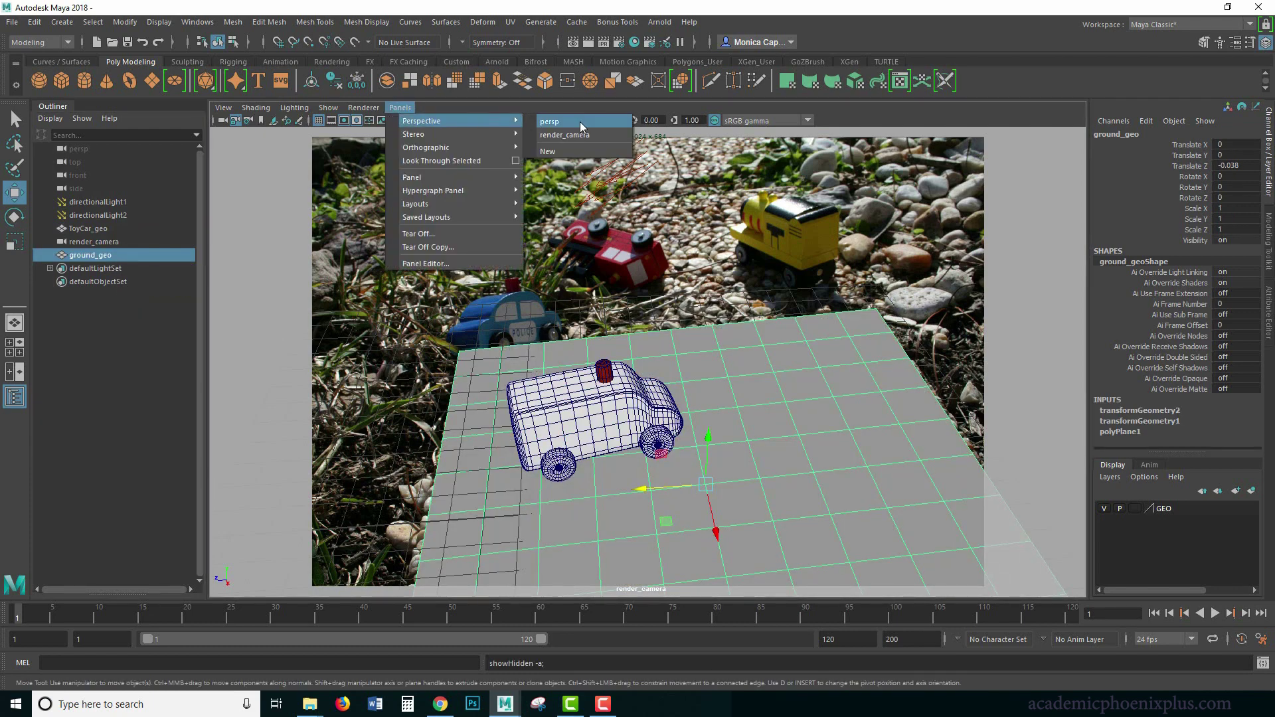
left_click(581, 123)
left_click(647, 360, "shift")
left_click_drag(632, 377, 512, 450, "alt")
left_click(512, 450)
left_click(118, 234)
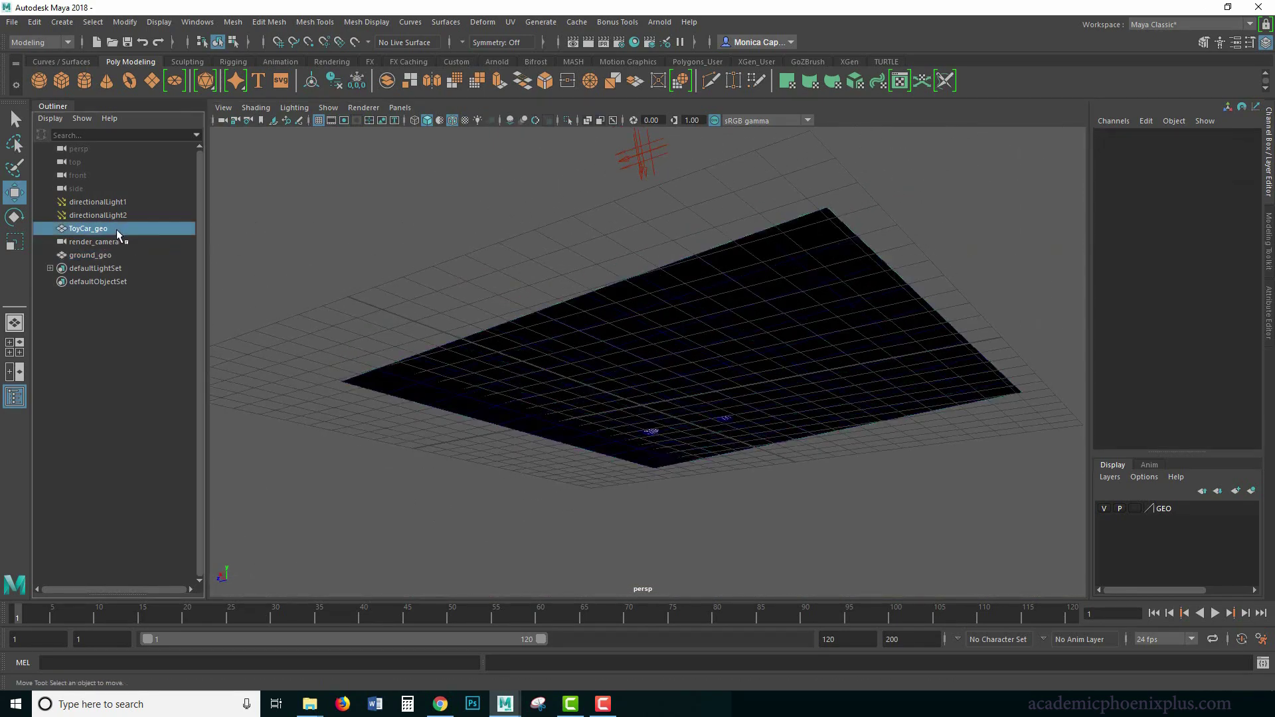
key("f")
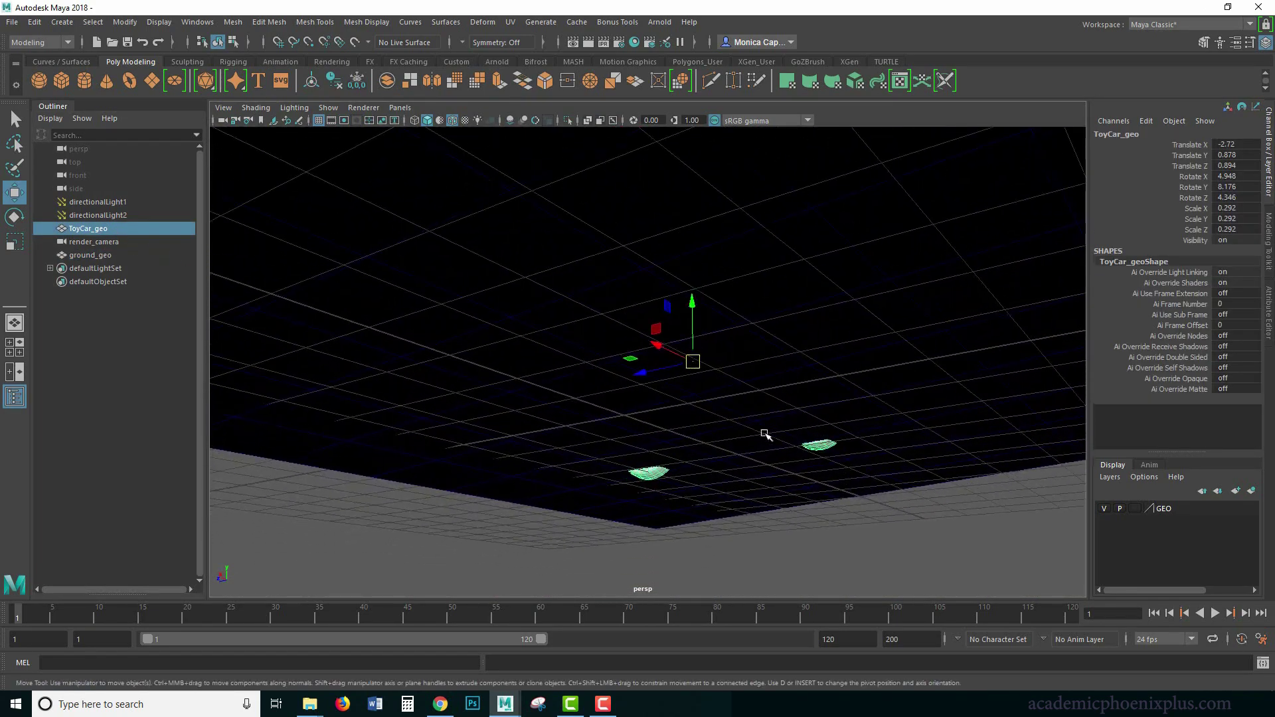
Raise the toy car to about Y 0.926 and rotate it to about X 2.813, Y 7.875, Z -0.807 to reduce the wheels' sinking into the ground.
key("e")
key("w")
left_click_drag(692, 306, 691, 299)
key("e")
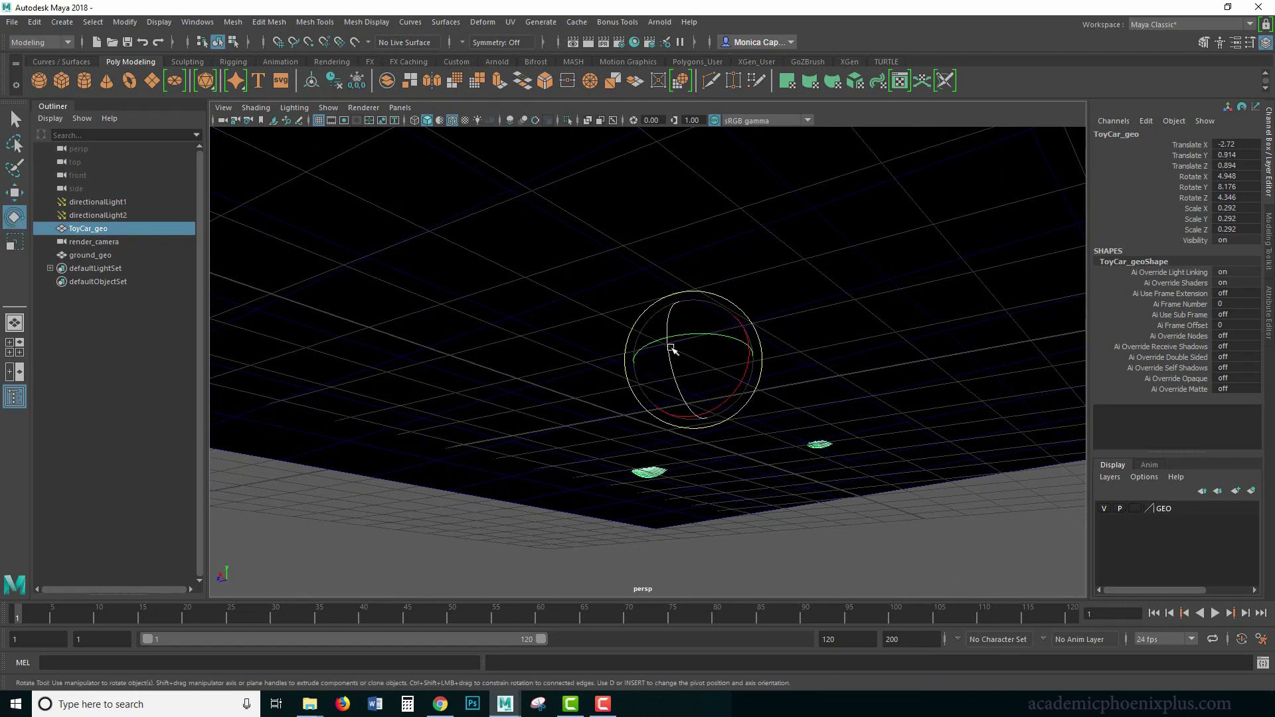
left_click_drag(672, 348, 675, 353)
key("w")
left_click_drag(691, 301, 691, 296)
Level the toy car's wheels on the ground by rotating it to about X 3.366, Y 7.804, Z 0.895 and lowering it to Y 0.883.
key("e")
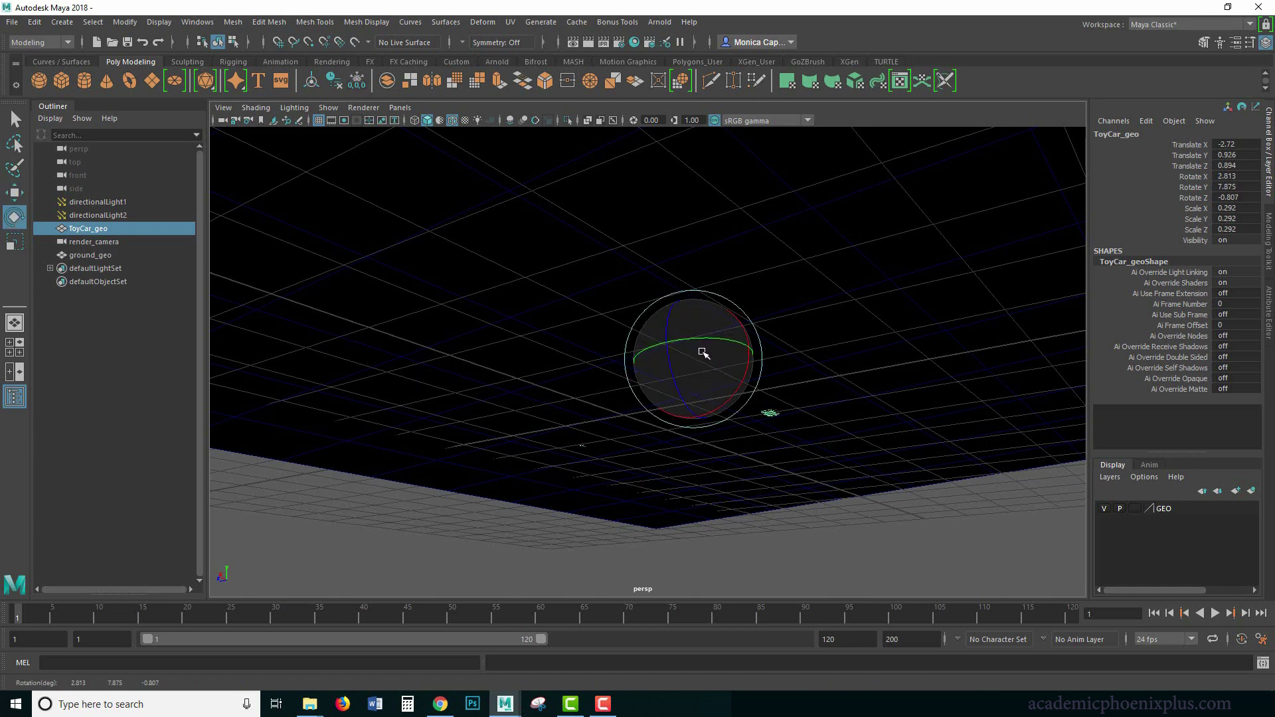
left_click_drag(678, 351, 644, 349)
left_click_drag(833, 319, 711, 284, "alt")
key("w")
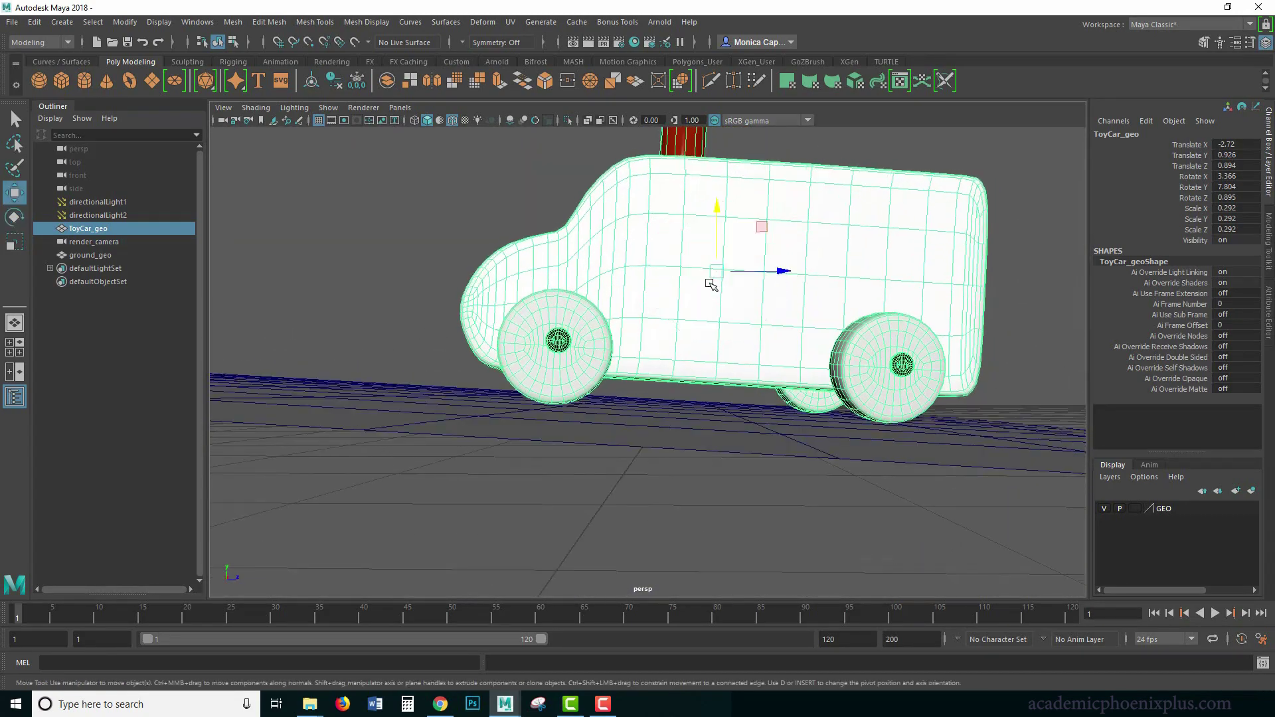
left_click_drag(721, 208, 723, 209)
Return to the render_camera view and check the toy car's placement against the photo by temporarily hiding ground_geo.
left_click(399, 107)
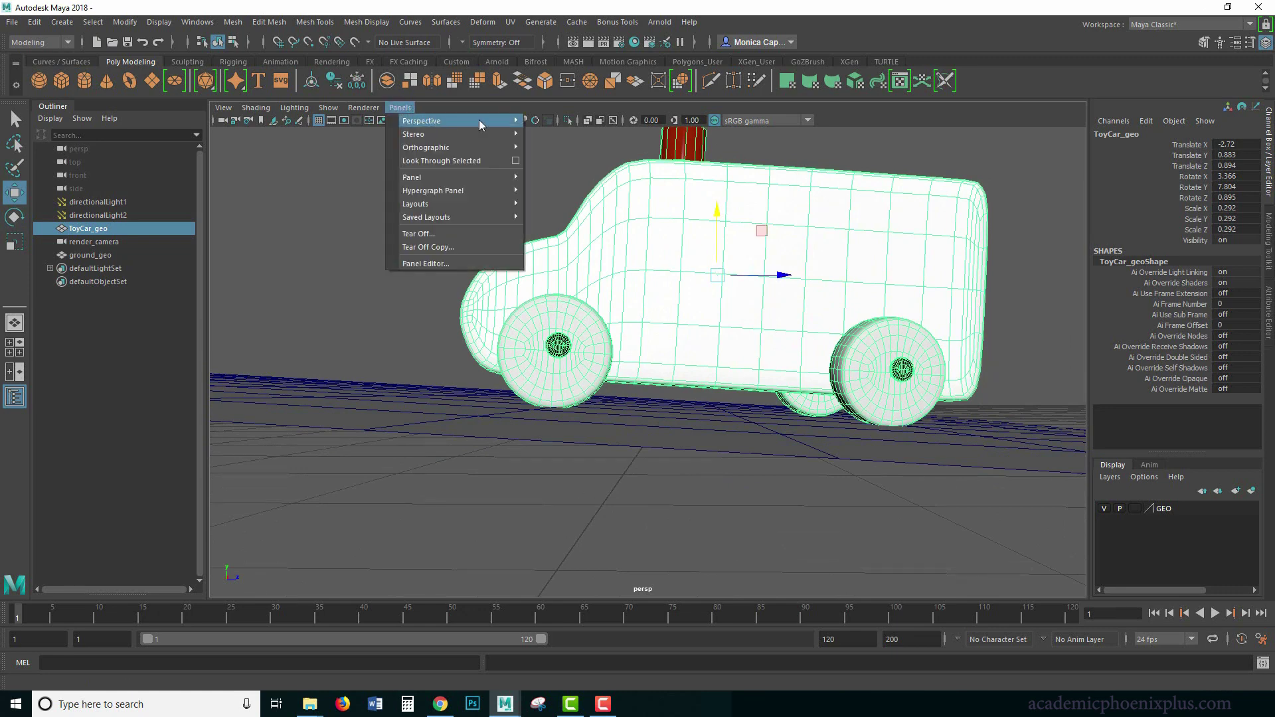
mouse_move(480, 120)
left_click(576, 133)
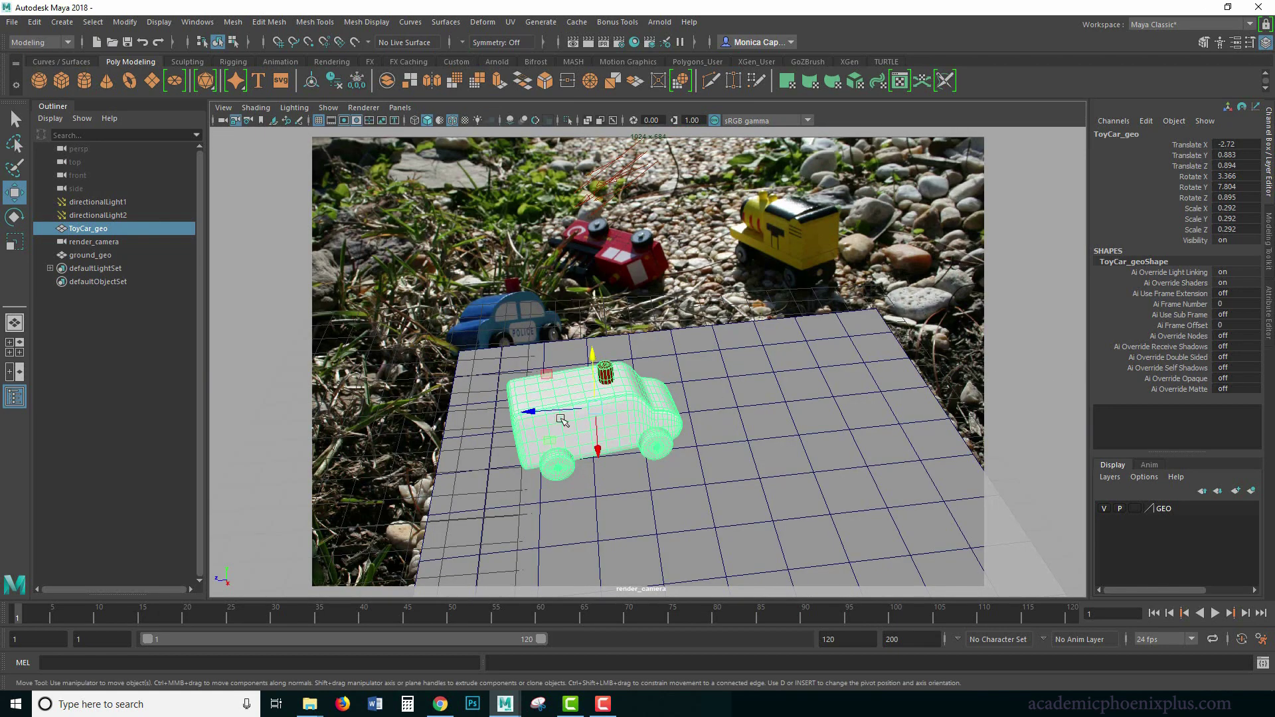
left_click(552, 509)
key("ctrl+h")
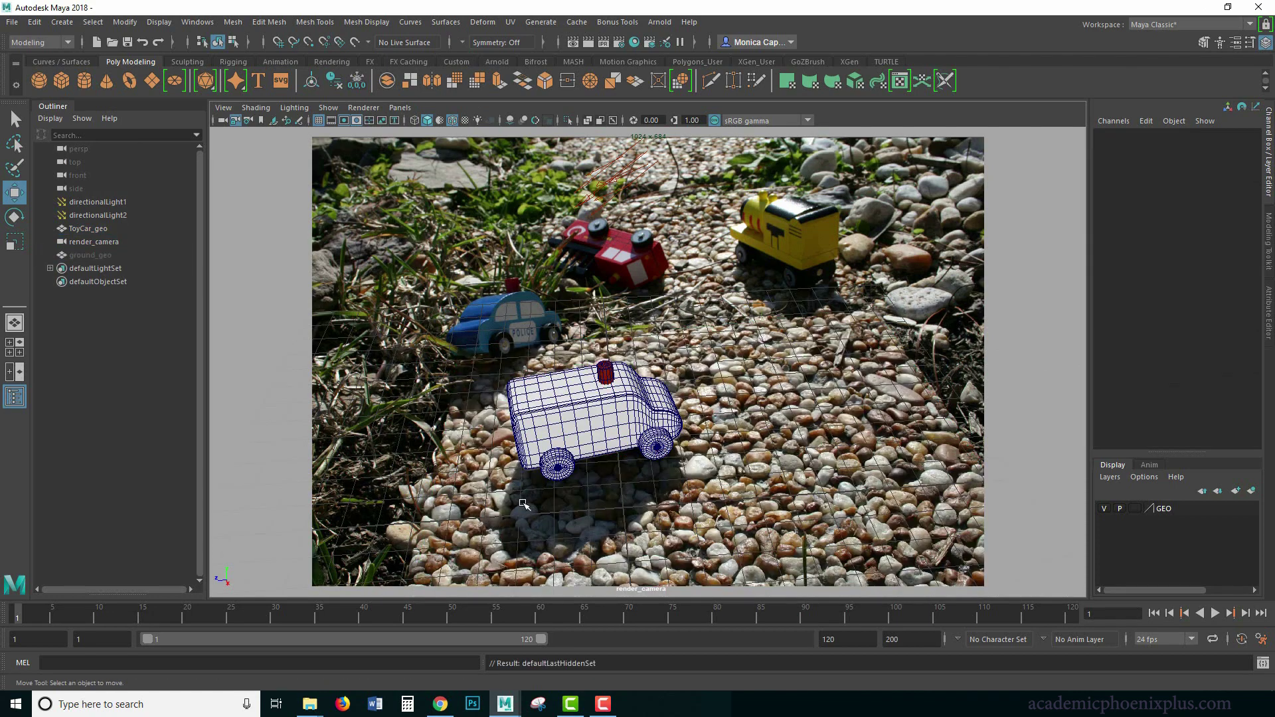
key("ctrl+z")
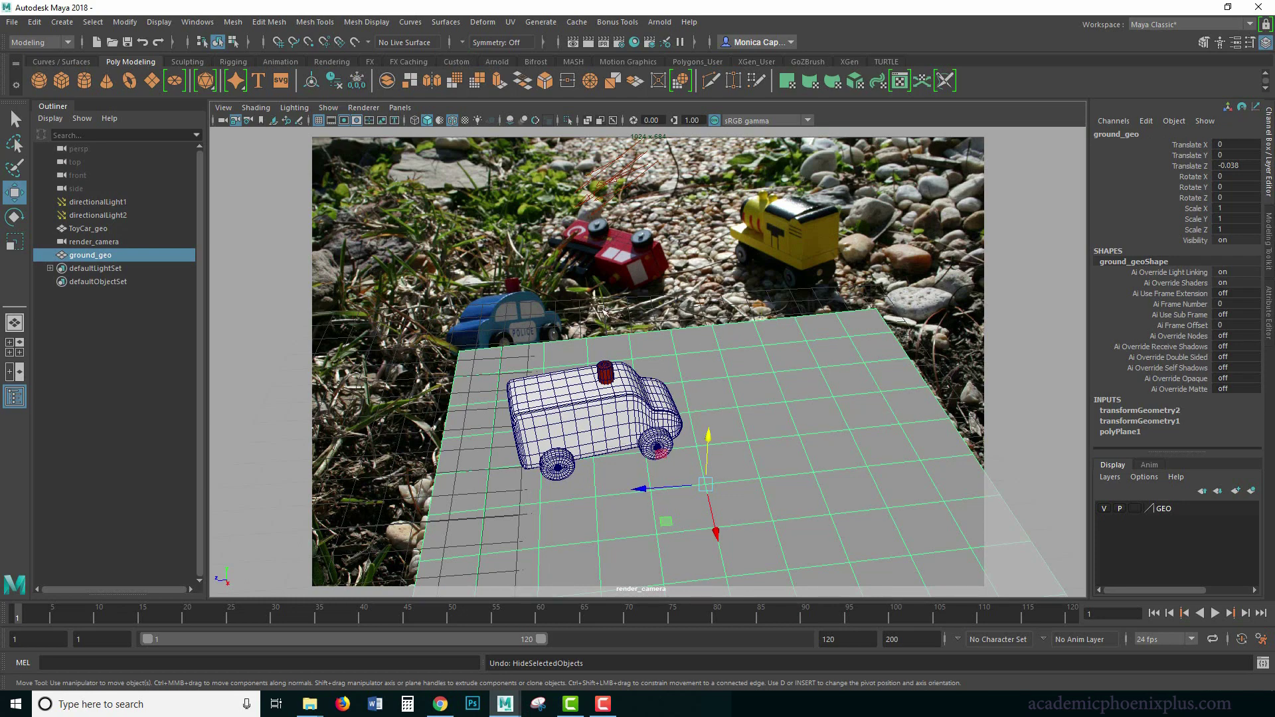
Freeze the transformations of ground_geo and save the scene as CarModelv1_placedCar.ma.
left_click(124, 22)
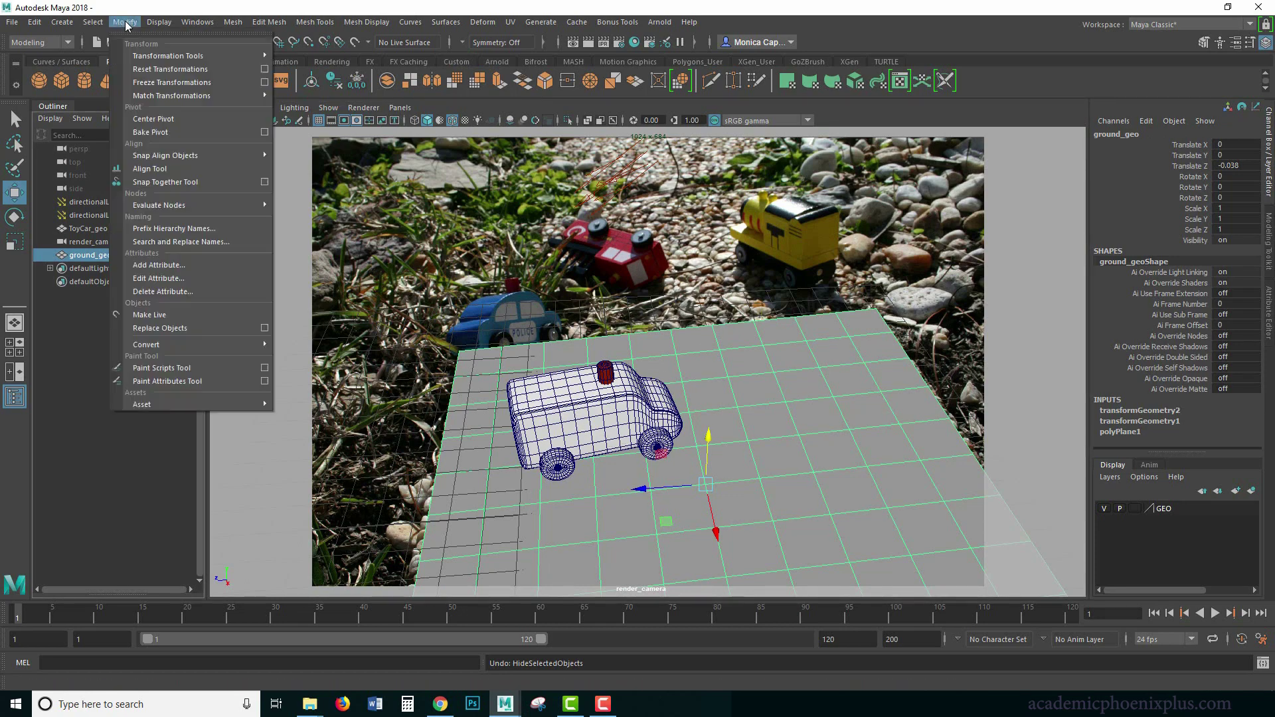
left_click(179, 82)
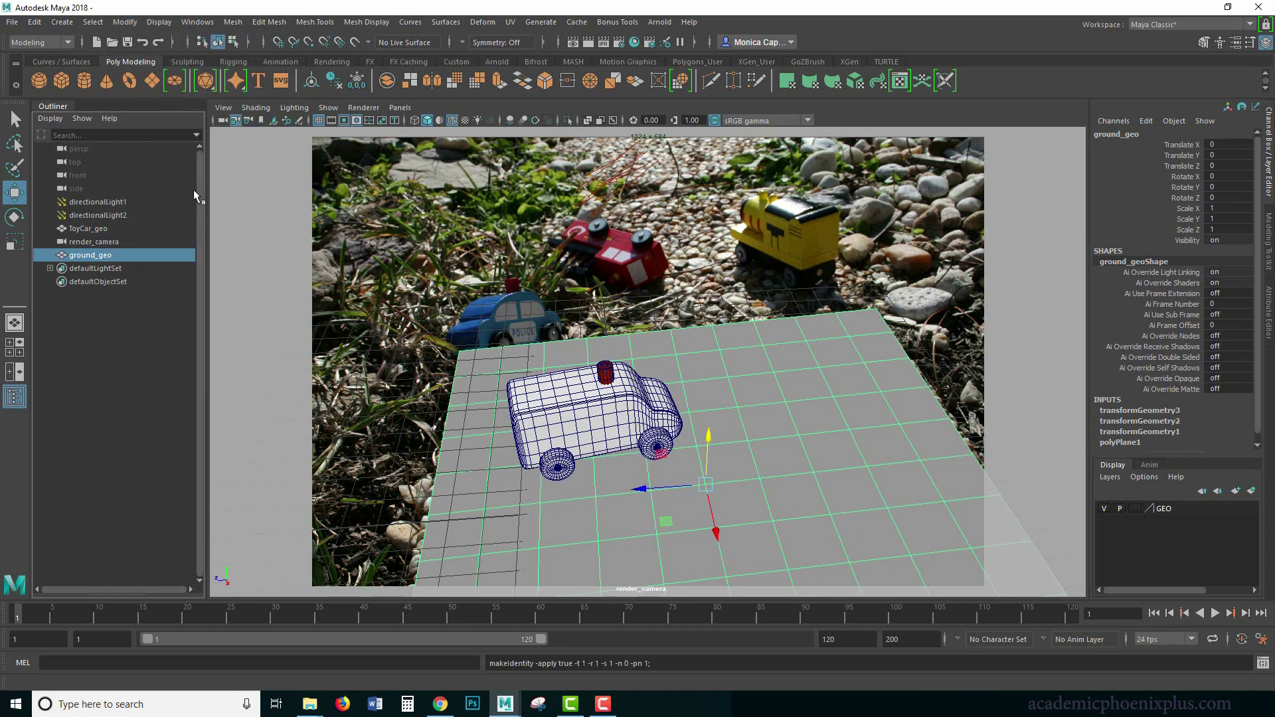
key("ctrl+shift+s")
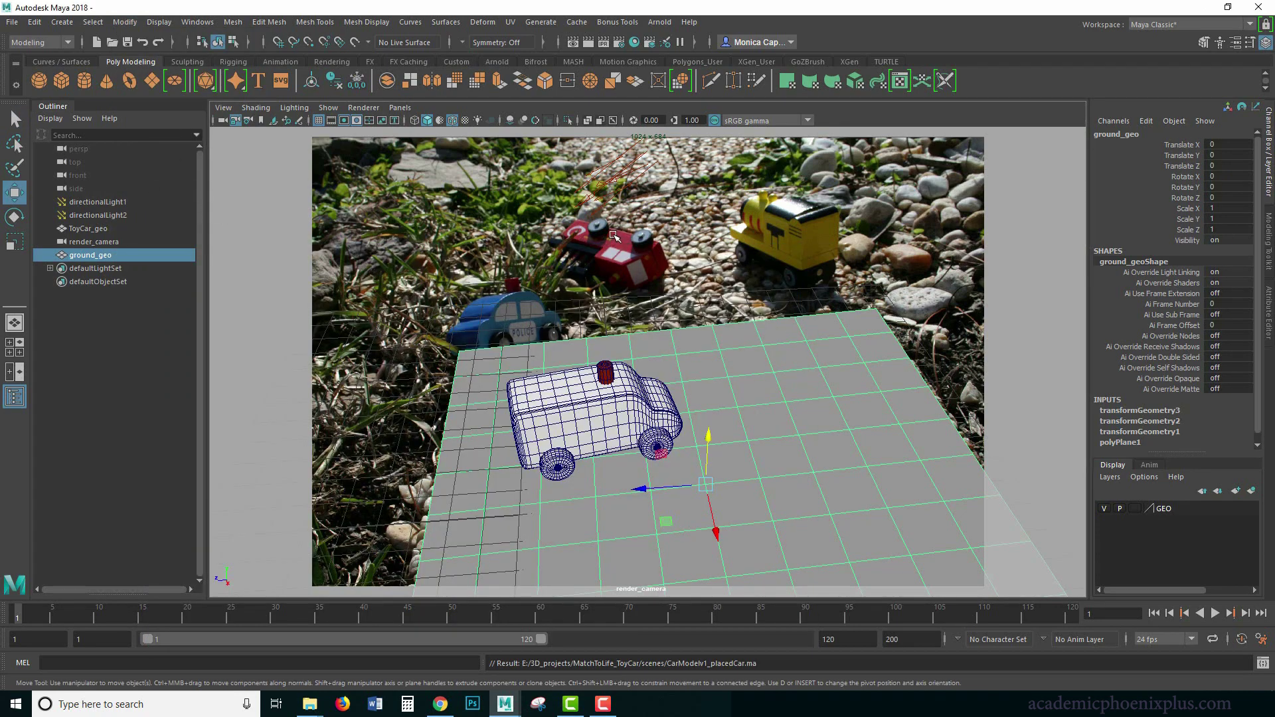